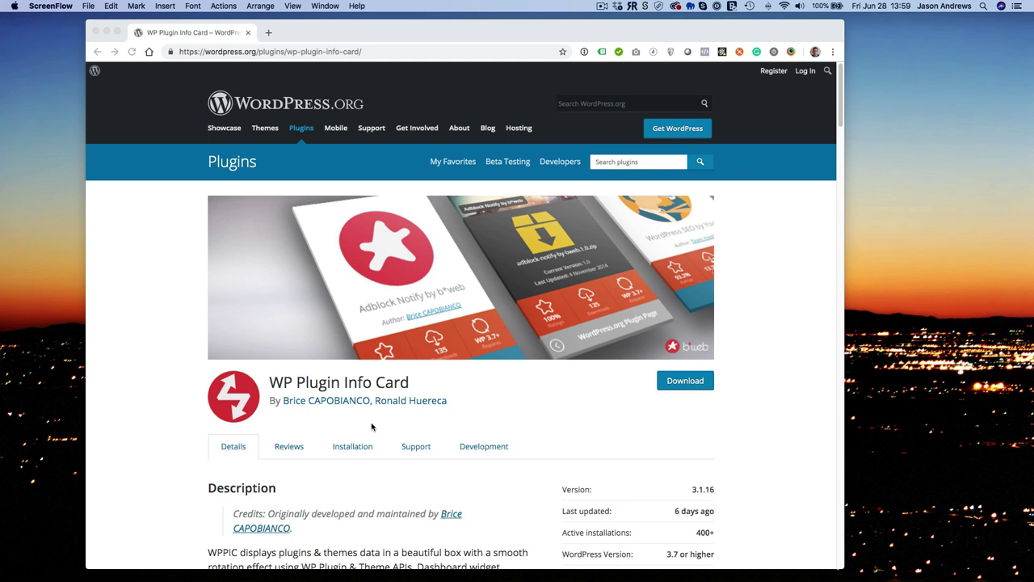
# - Sign in to the localhost/beaverbuilder wp-admin in a new tab with the site's username and password
pyautogui.scroll(-2, 356, 409)
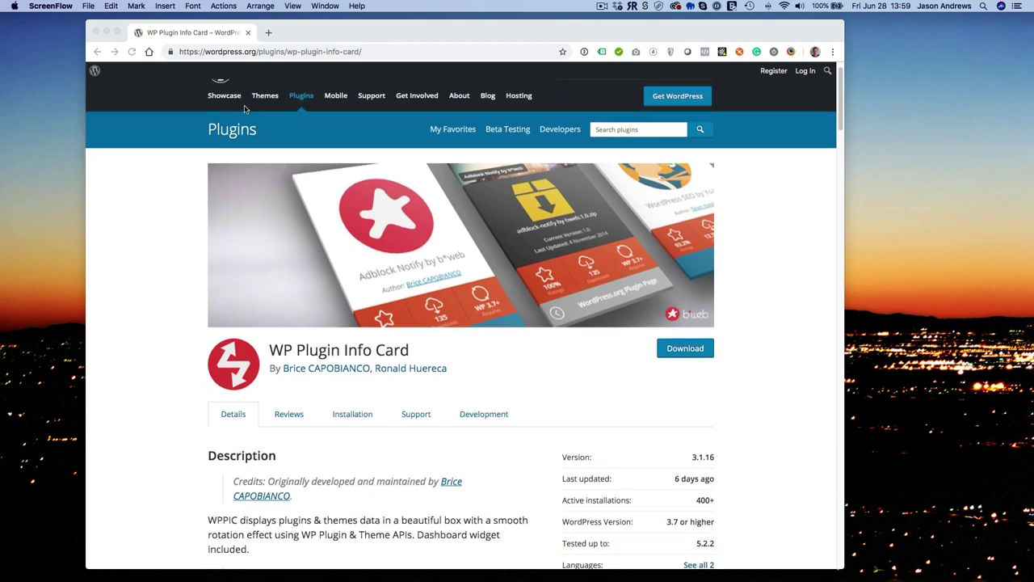
pyautogui.click(267, 37)
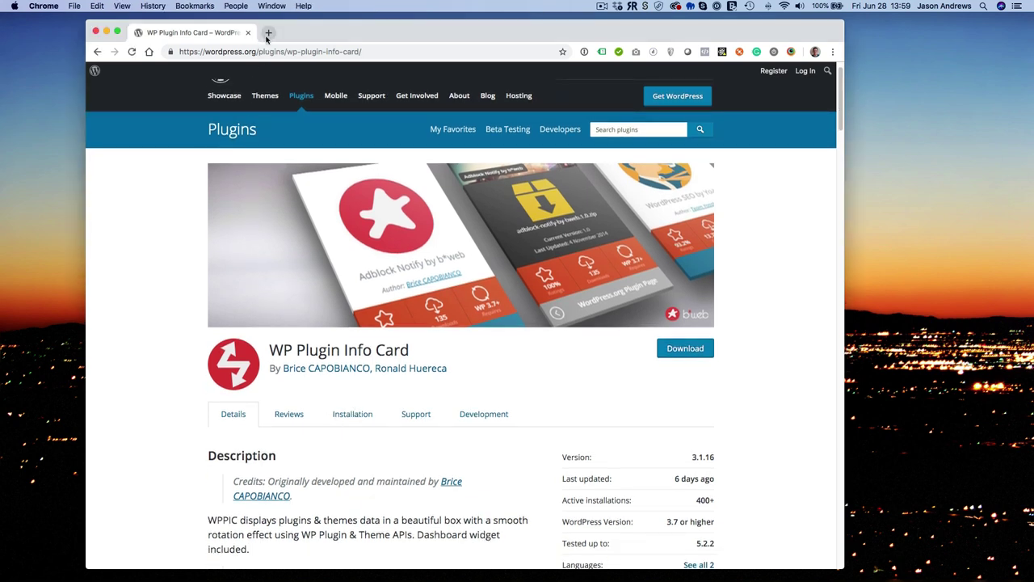
pyautogui.click(268, 36)
pyautogui.write('local')
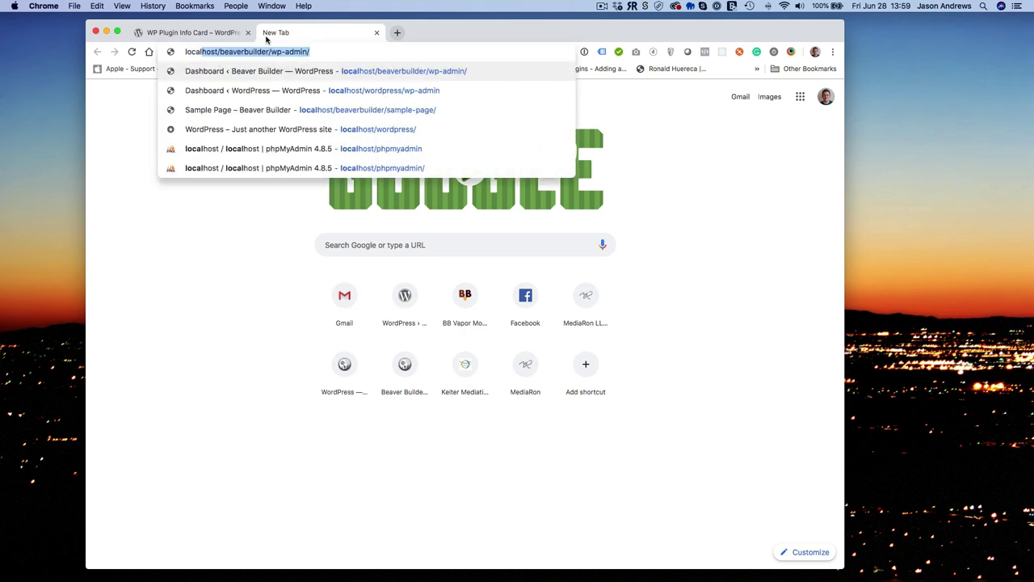
pyautogui.press('Return')
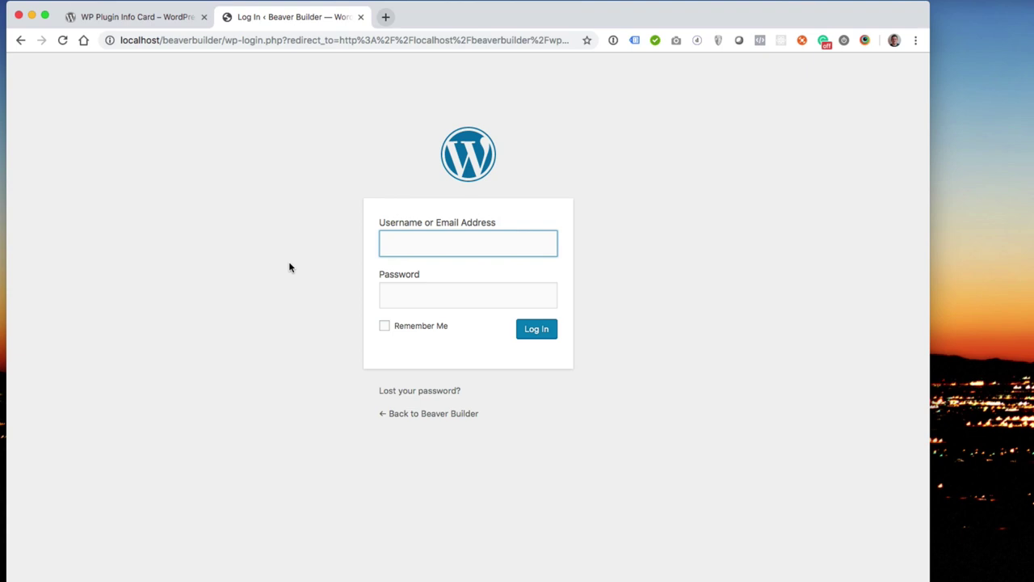
pyautogui.write('ronalfy')
pyautogui.press('Tab')
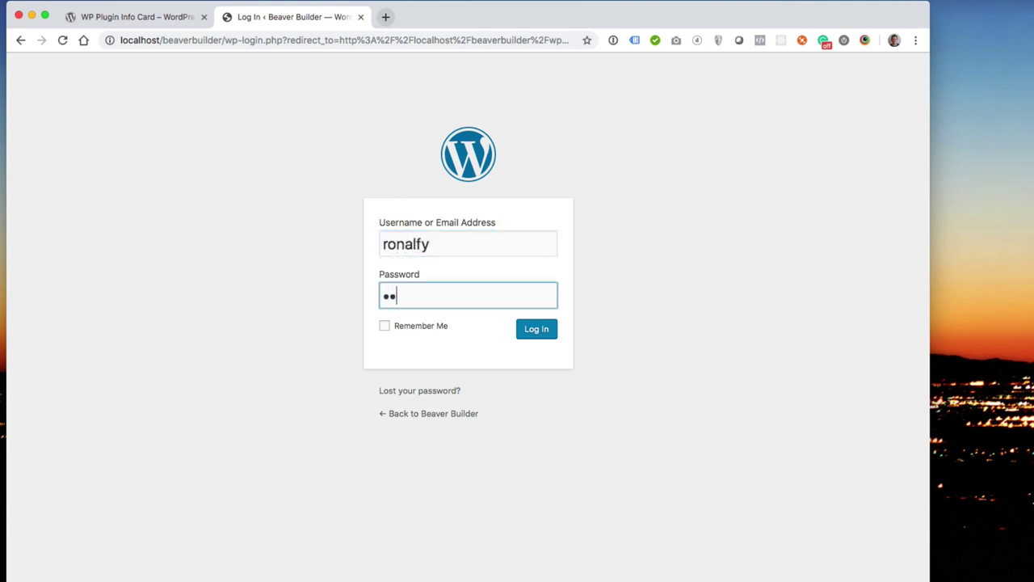
pyautogui.press('Return')
# - Back on the WP Plugin Info Card page, scroll down to the EXAMPLES section
pyautogui.click(179, 27)
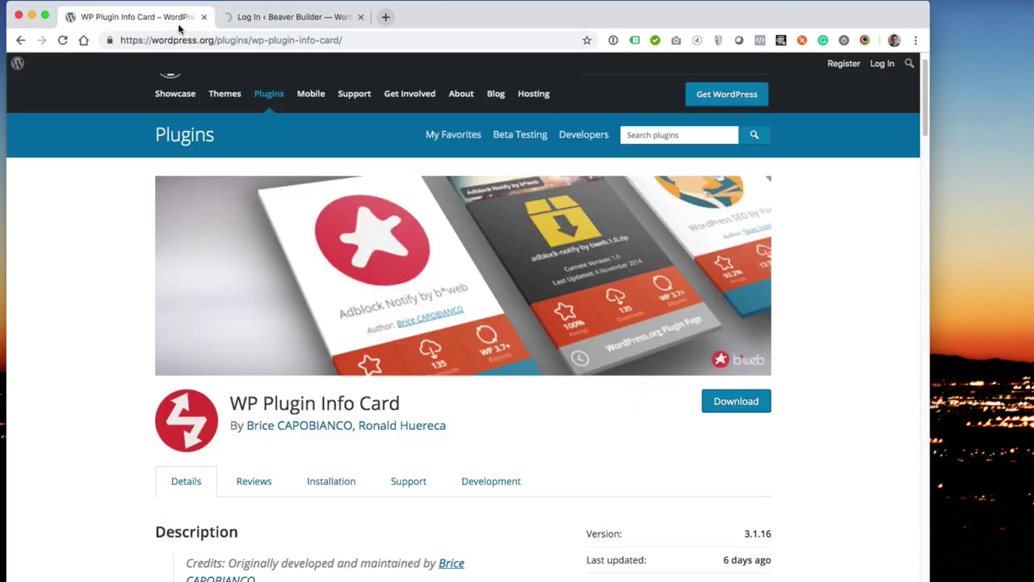
pyautogui.scroll(-5, 99, 342)
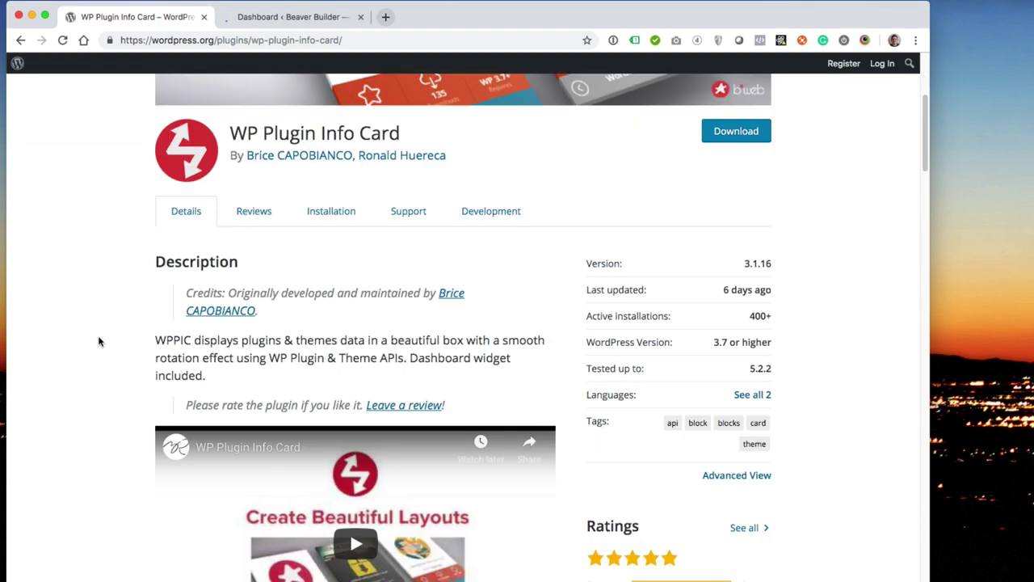
pyautogui.scroll(-1, 99, 342)
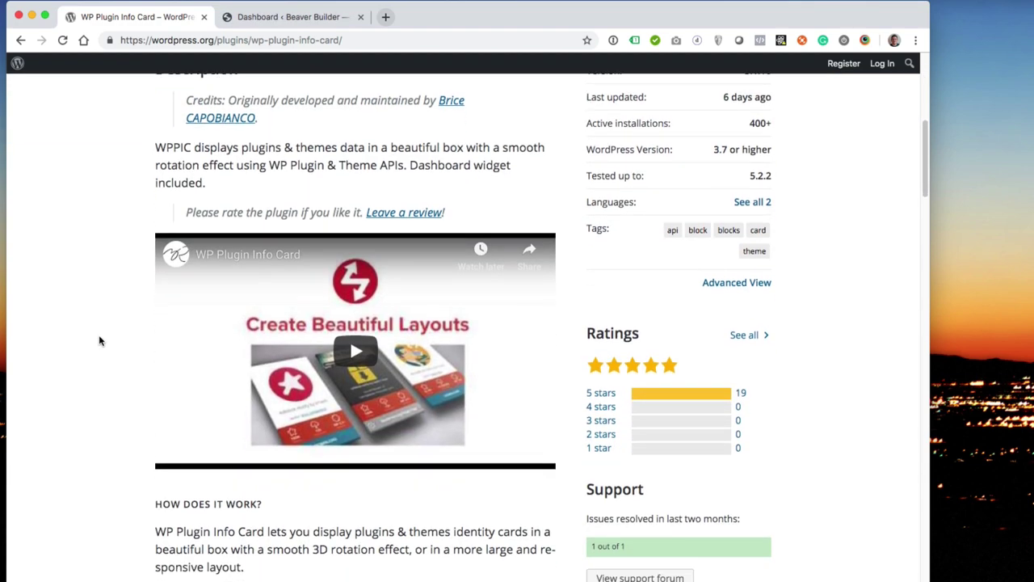
pyautogui.scroll(-1, 98, 340)
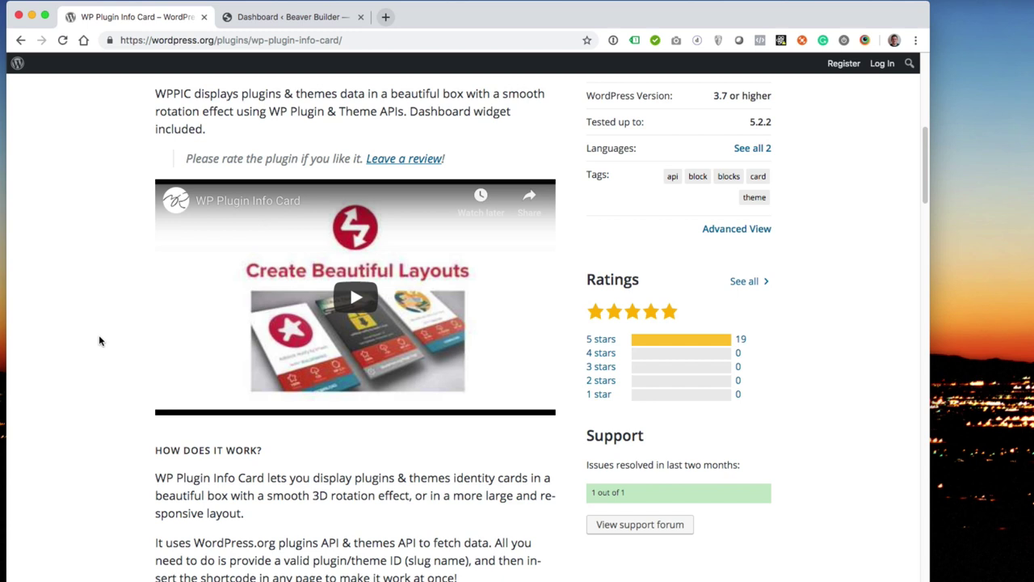
pyautogui.scroll(-2, 98, 340)
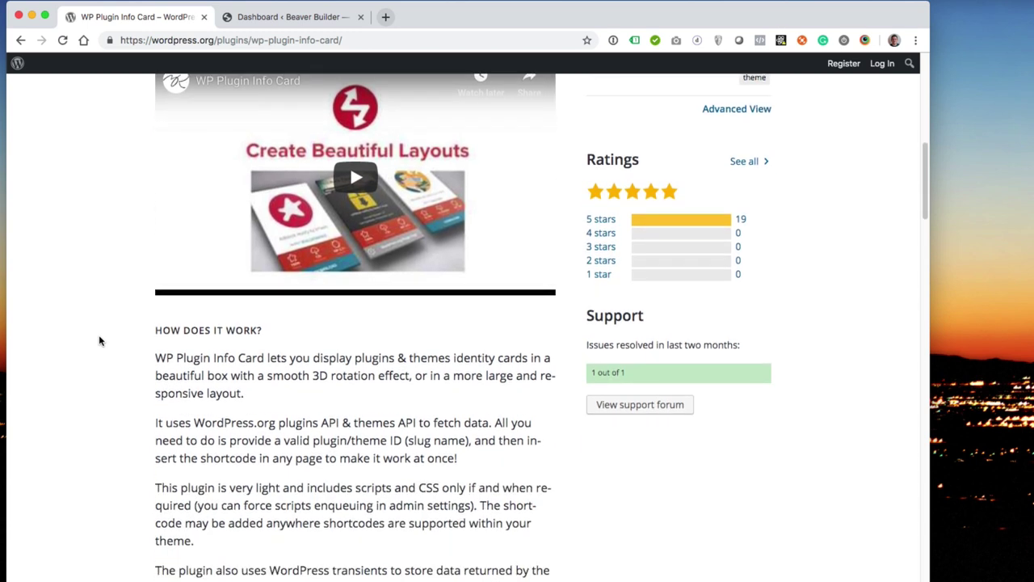
pyautogui.scroll(-1, 98, 341)
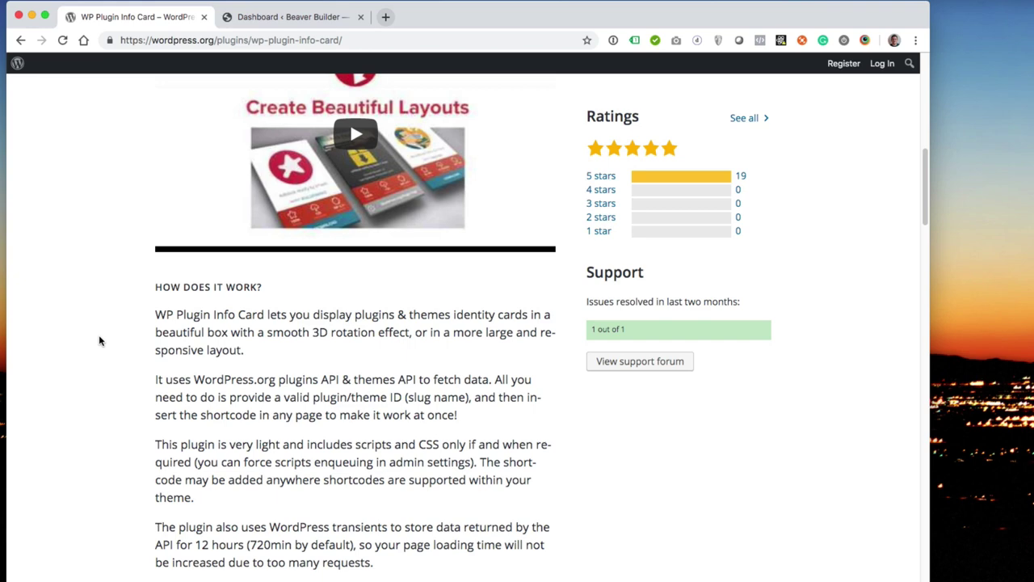
pyautogui.scroll(-5, 99, 340)
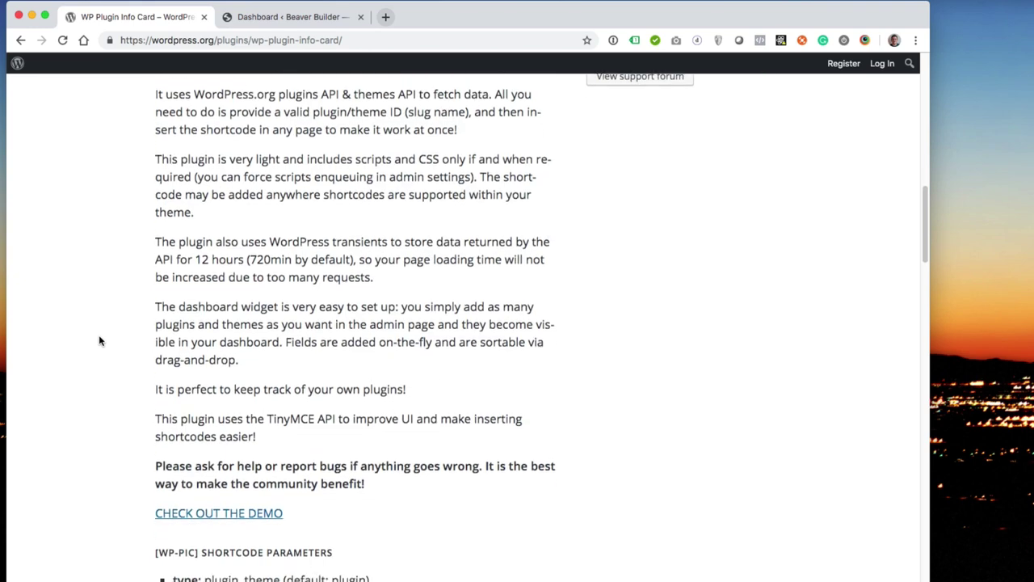
pyautogui.scroll(-5, 99, 340)
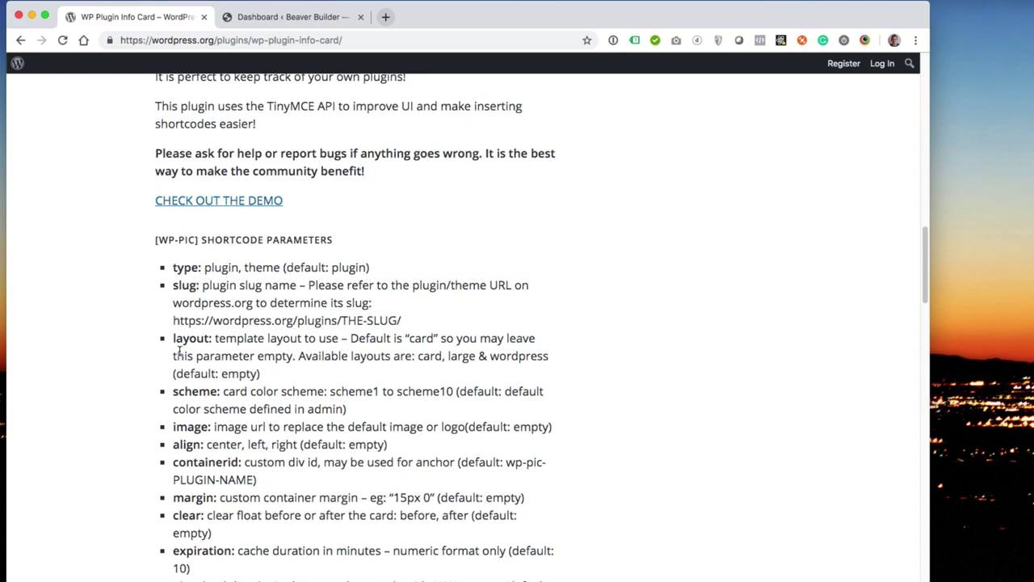
pyautogui.scroll(-1, 180, 351)
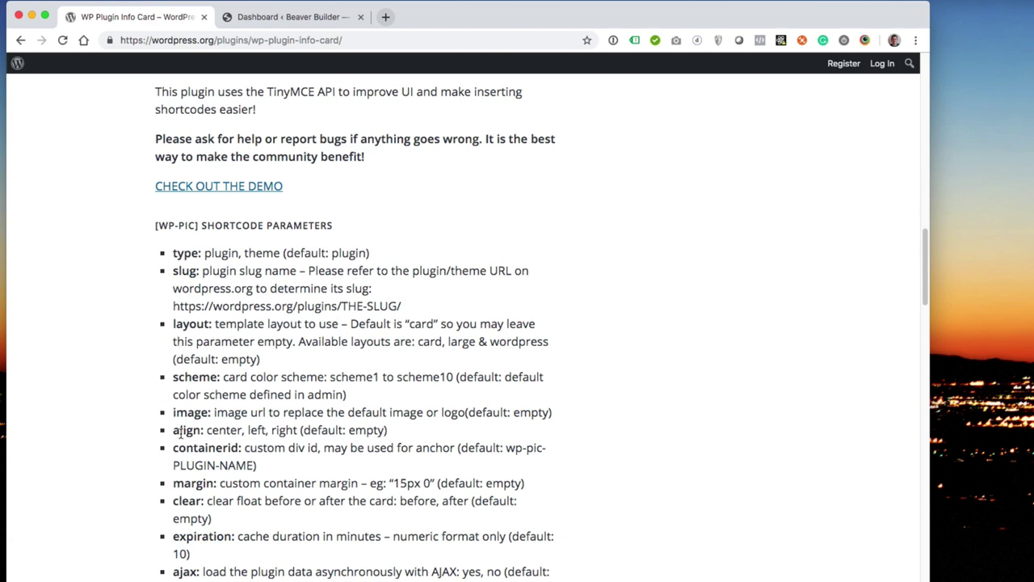
pyautogui.scroll(-4, 181, 441)
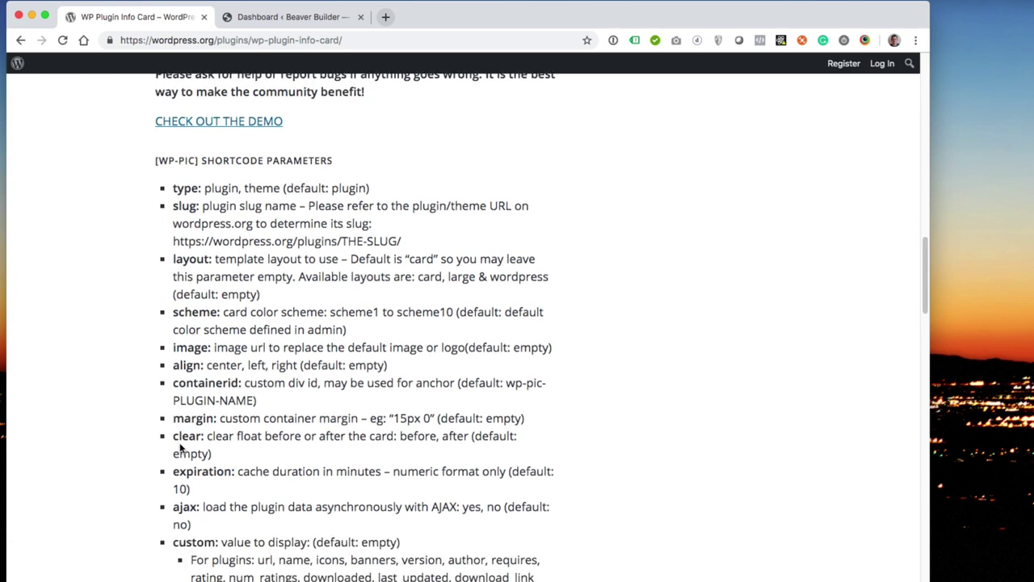
pyautogui.scroll(-1, 181, 446)
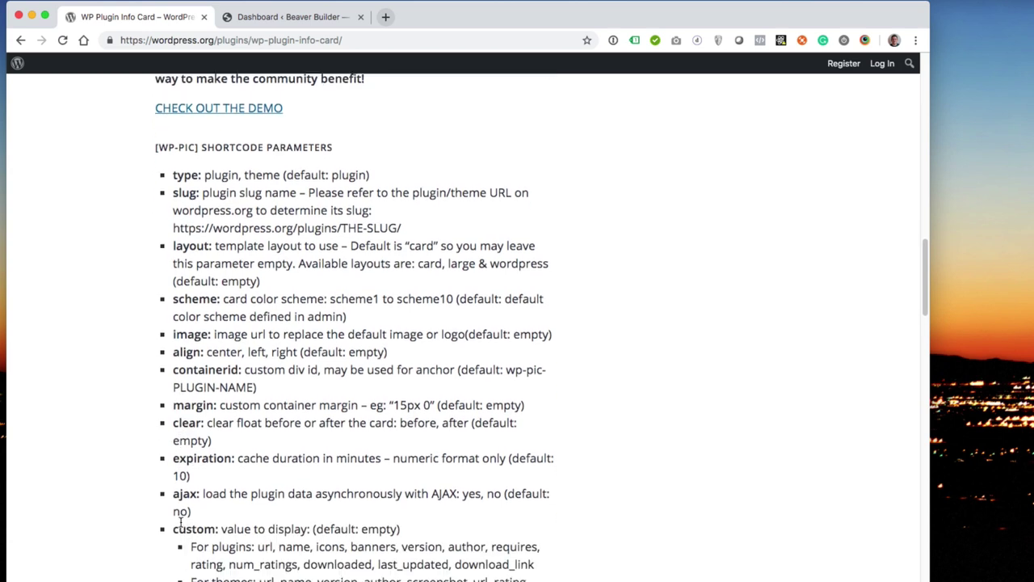
pyautogui.scroll(-2, 180, 524)
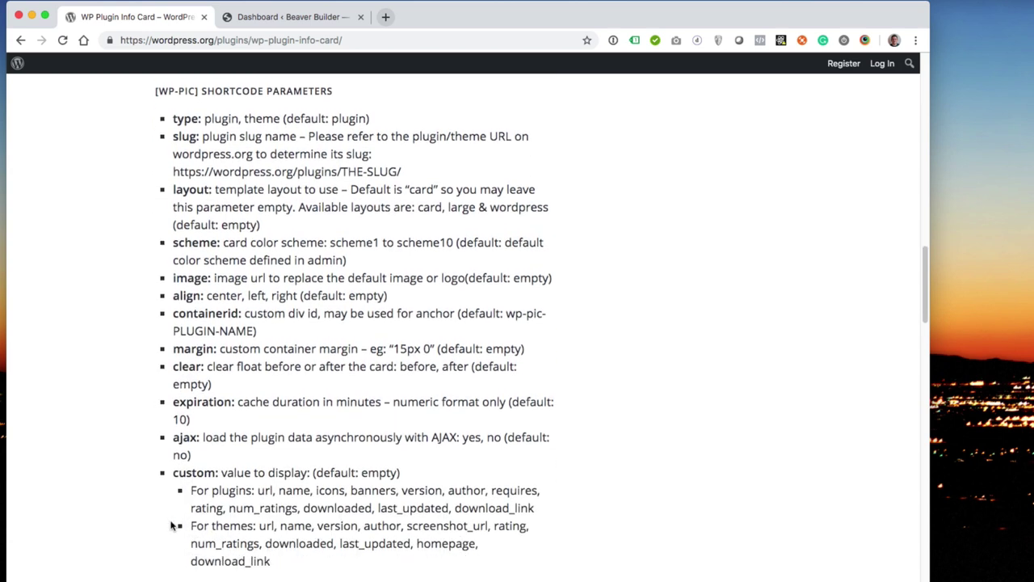
pyautogui.scroll(-2, 173, 526)
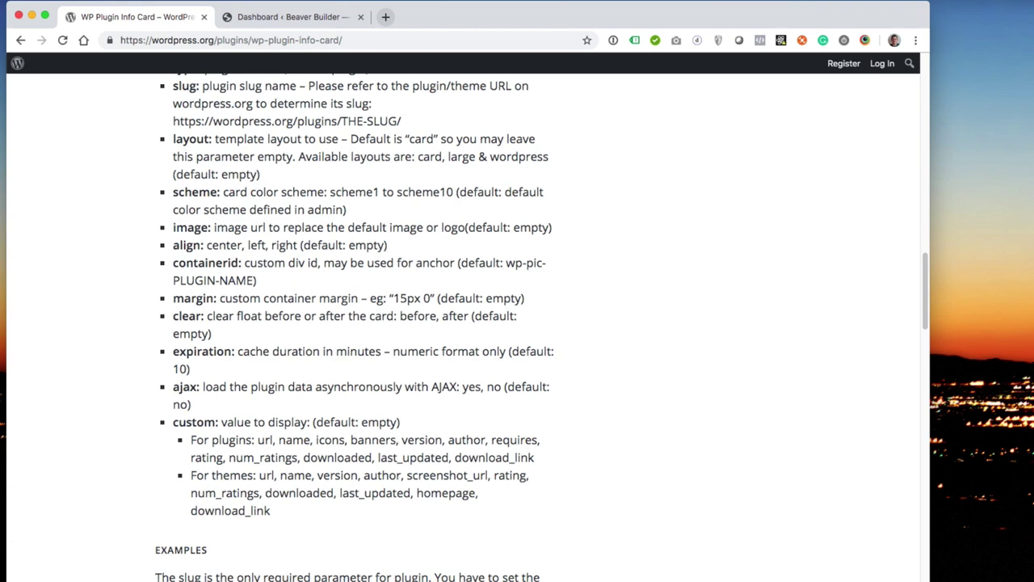
pyautogui.scroll(-3, 355, 323)
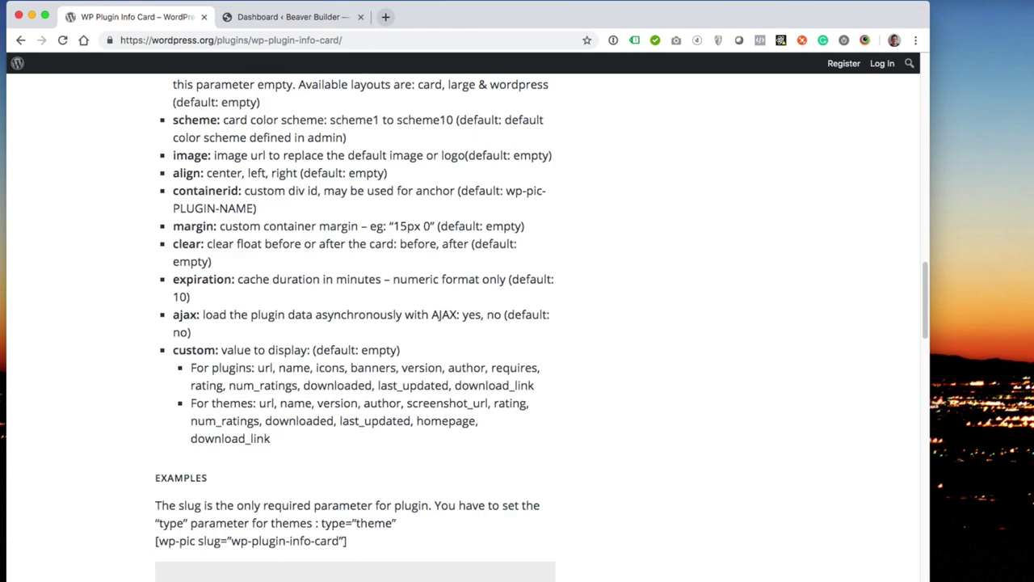
pyautogui.scroll(-2, 184, 564)
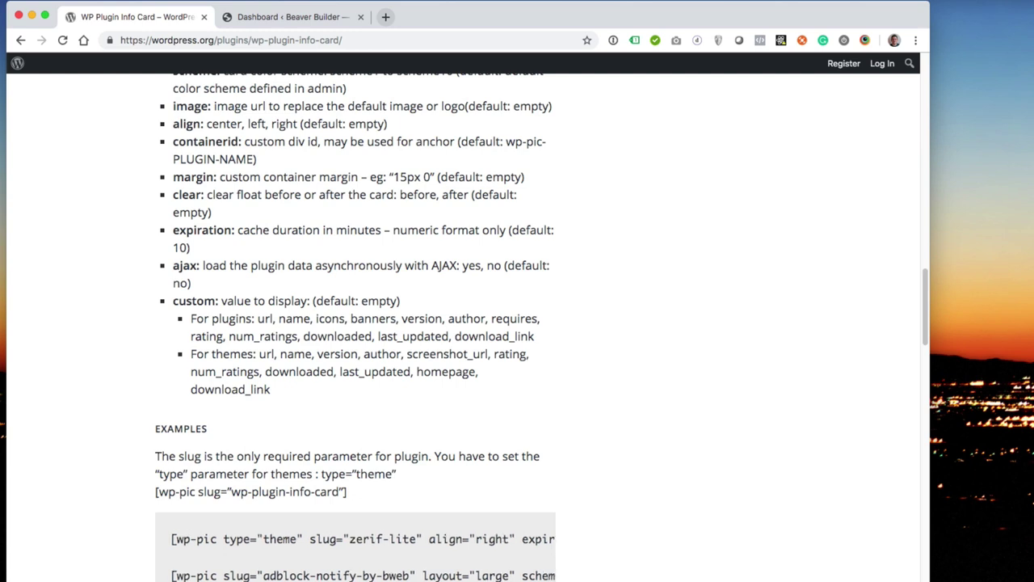
pyautogui.hscroll(5, 355, 557)
pyautogui.hscroll(-5, 355, 557)
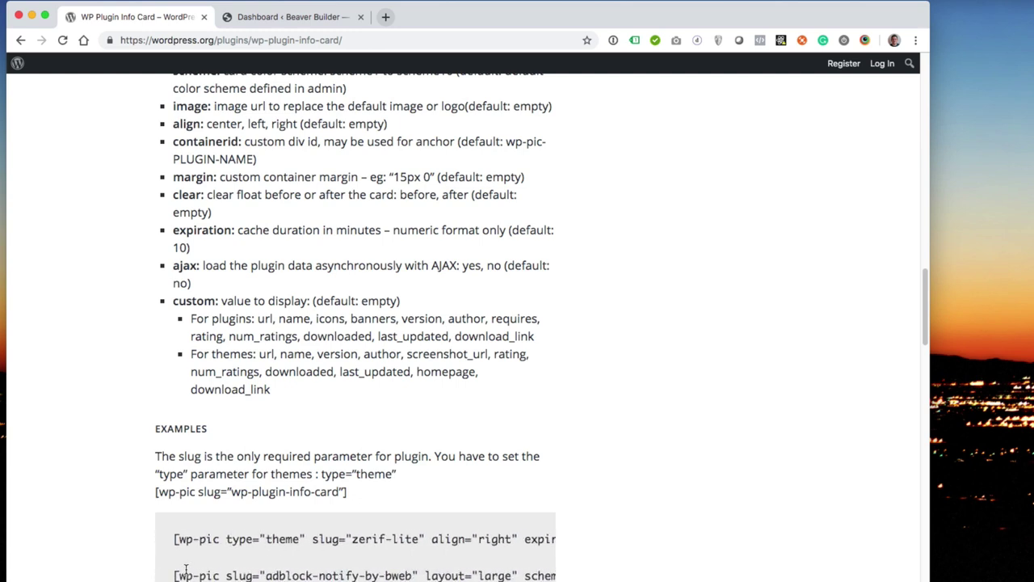
# - Select and copy the first example, the [wp-pic type="theme" slug="zerif-lite"] shortcode line
pyautogui.moveTo(174, 540); pyautogui.dragTo(561, 547)
pyautogui.click(324, 533)
pyautogui.moveTo(234, 551); pyautogui.dragTo(529, 538)
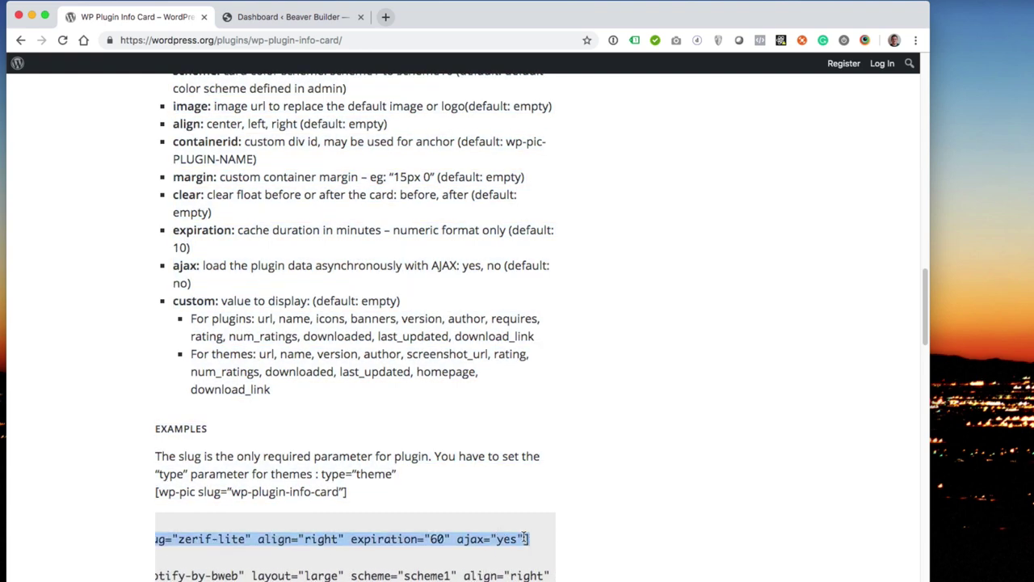
# - In the local Beaver Builder admin, start a new page from Pages > Add New
pyautogui.click(314, 24)
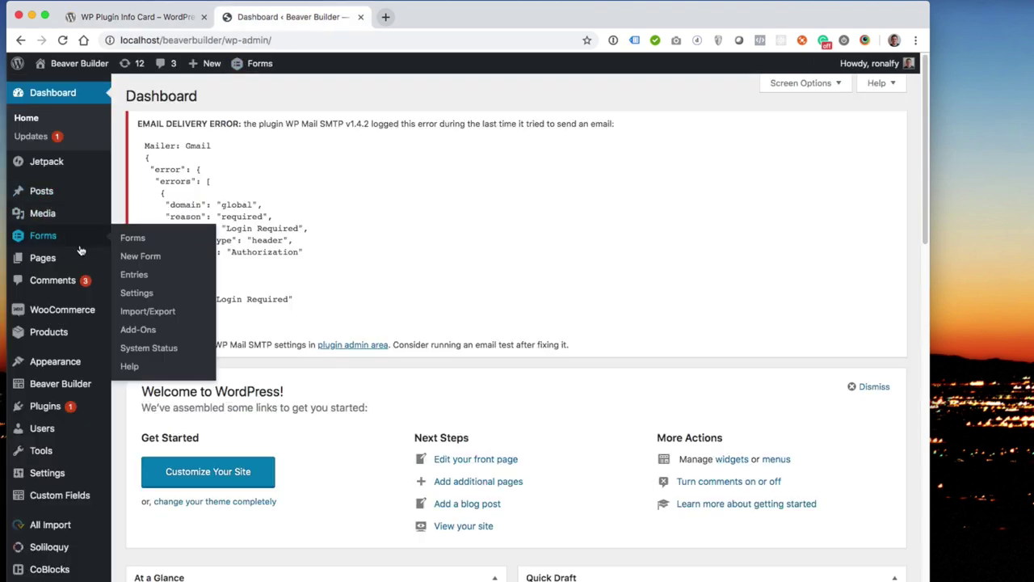
pyautogui.moveTo(87, 257)
pyautogui.click(138, 280)
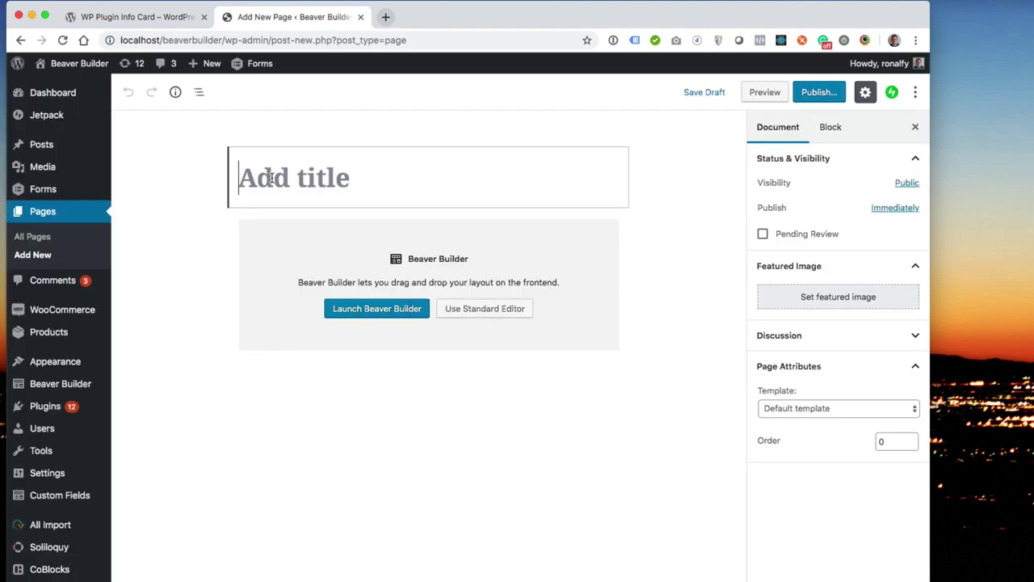
# - Title the page 'Plugin Info Card Test' and paste the zerif-lite shortcode into its body
pyautogui.write('Plugin Ifn')
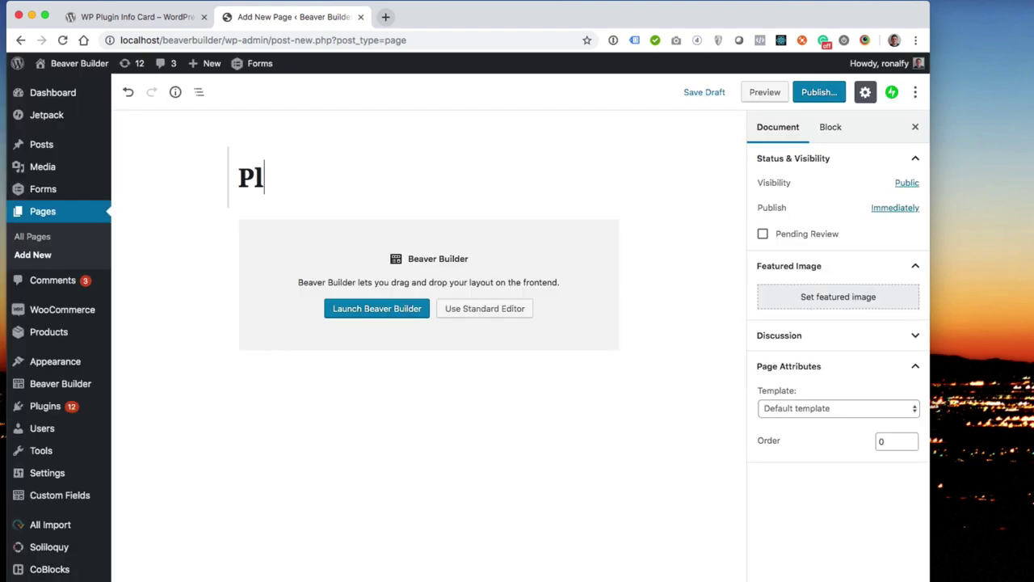
pyautogui.press('BackSpace')
pyautogui.press('BackSpace')
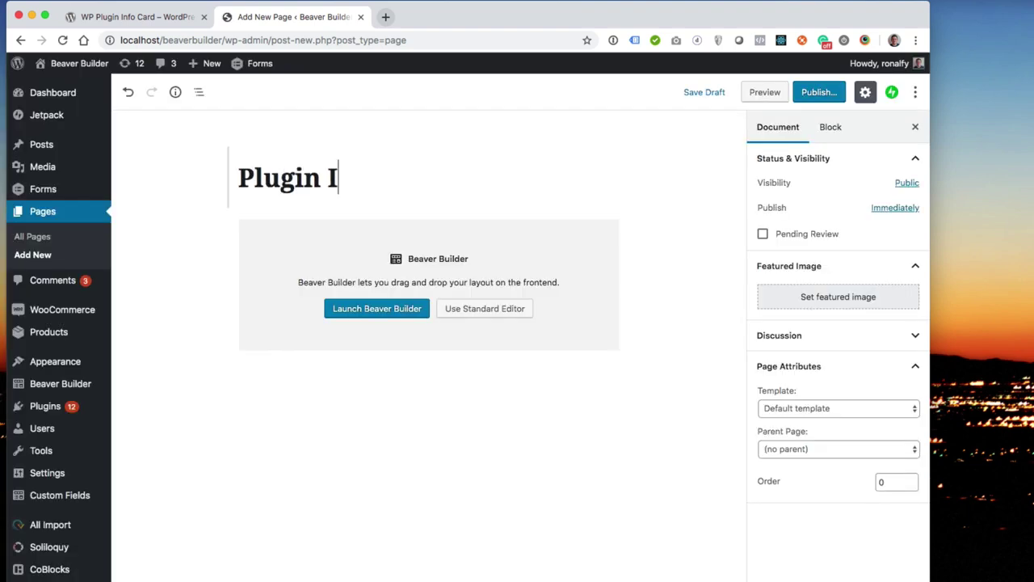
pyautogui.write('nfo Card Test')
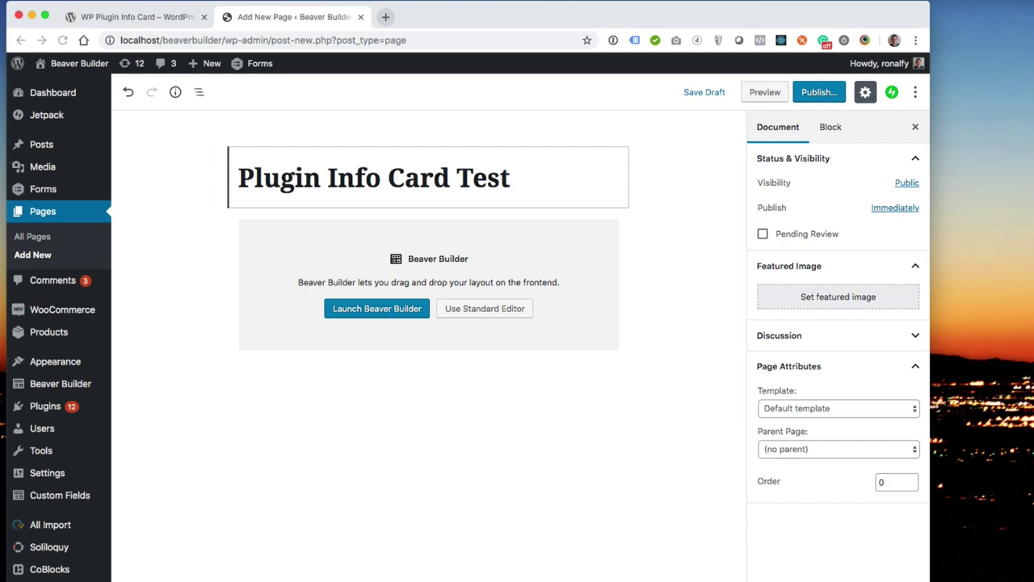
pyautogui.click(489, 306)
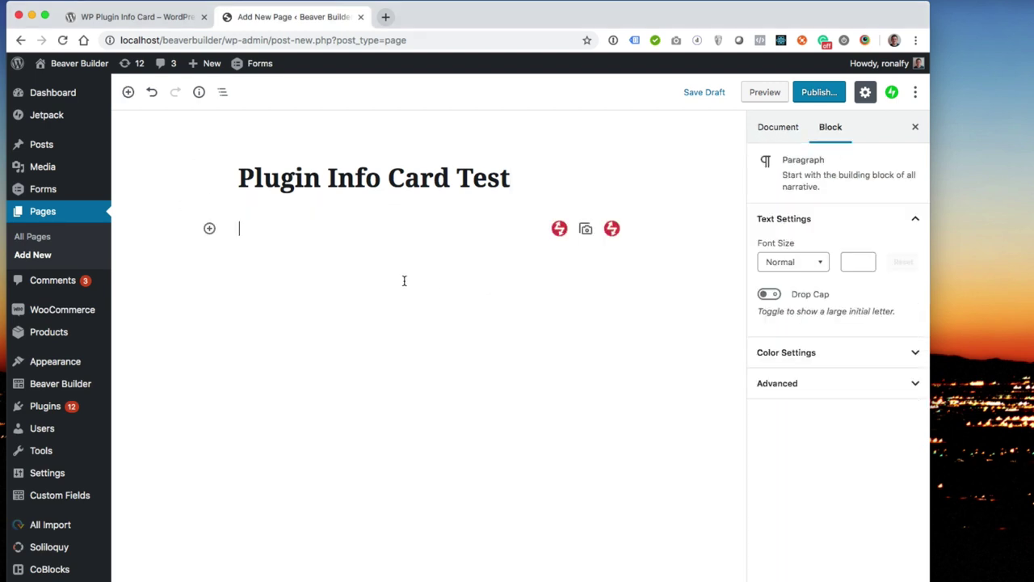
pyautogui.write('[wp-pic type="theme" slug="zerif-lite" align="right" expiration="60" ajax="yes"]')
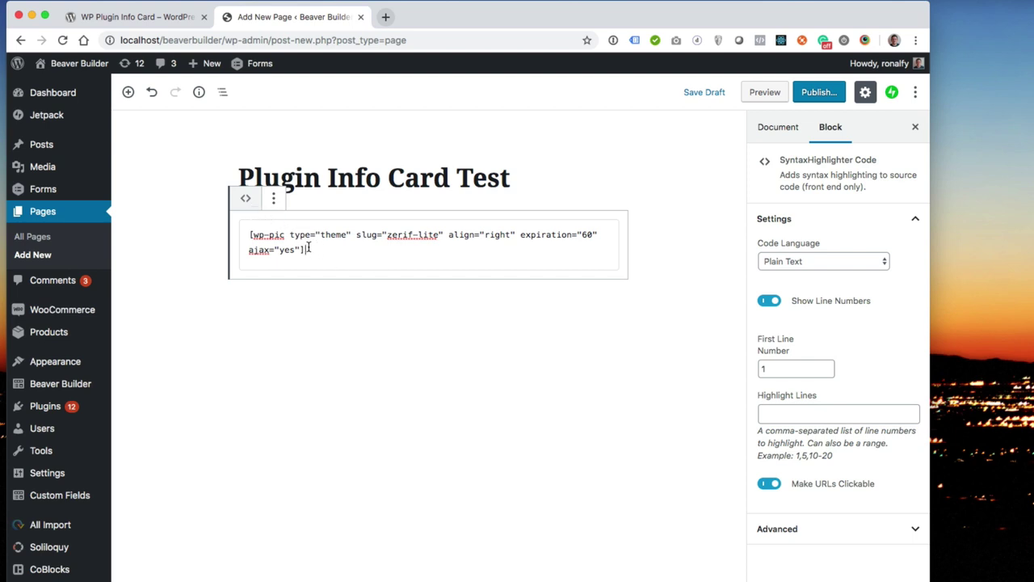
# - Publish the page and view it live, where the card appears as raw HTML code
pyautogui.click(808, 102)
pyautogui.click(840, 95)
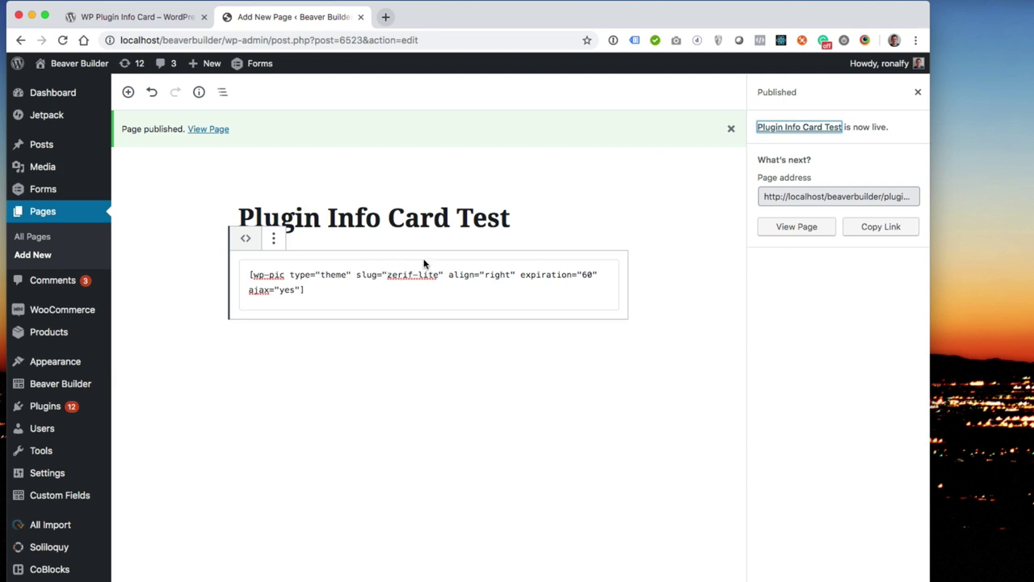
pyautogui.click(220, 132)
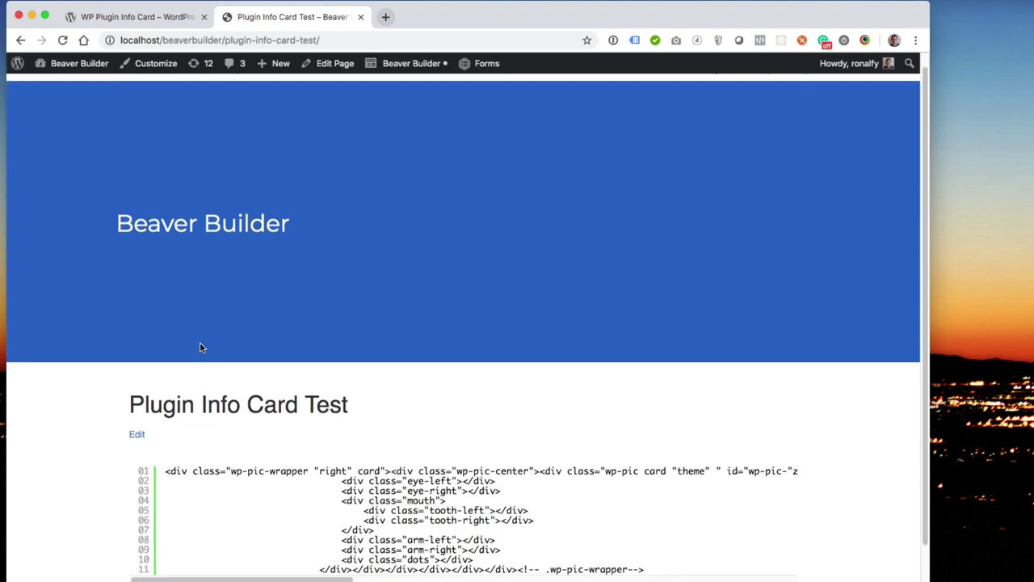
pyautogui.scroll(-1, 201, 347)
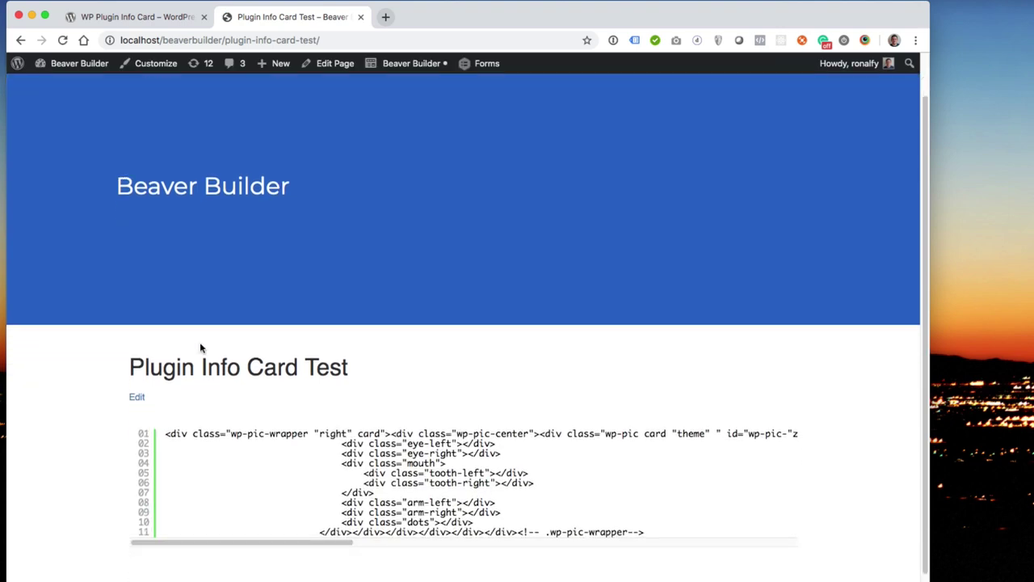
# - In the editor, cut the shortcode out of the SyntaxHighlighter code block and remove that block
pyautogui.click(139, 398)
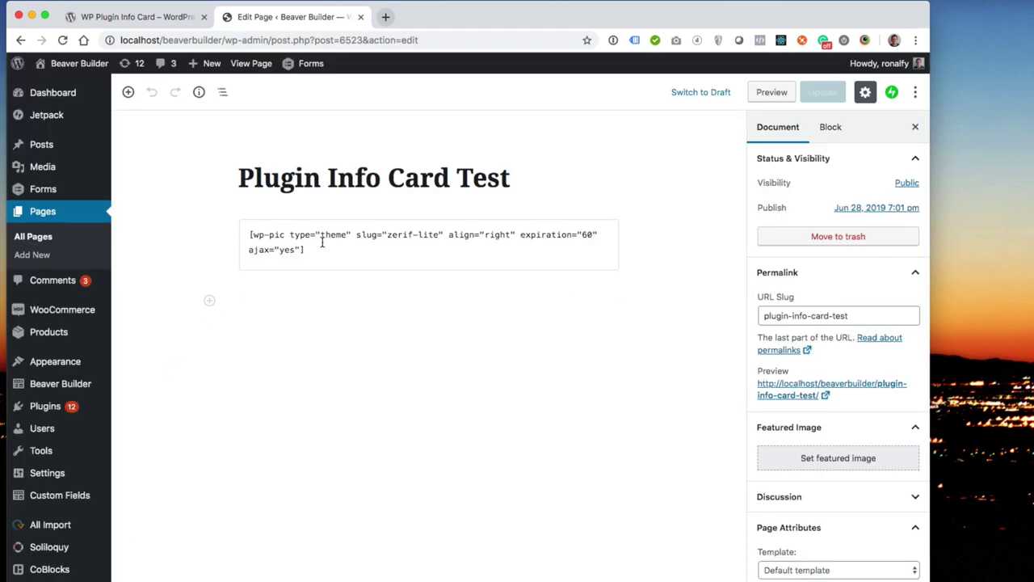
pyautogui.moveTo(315, 249); pyautogui.dragTo(248, 235)
pyautogui.press('super+c')
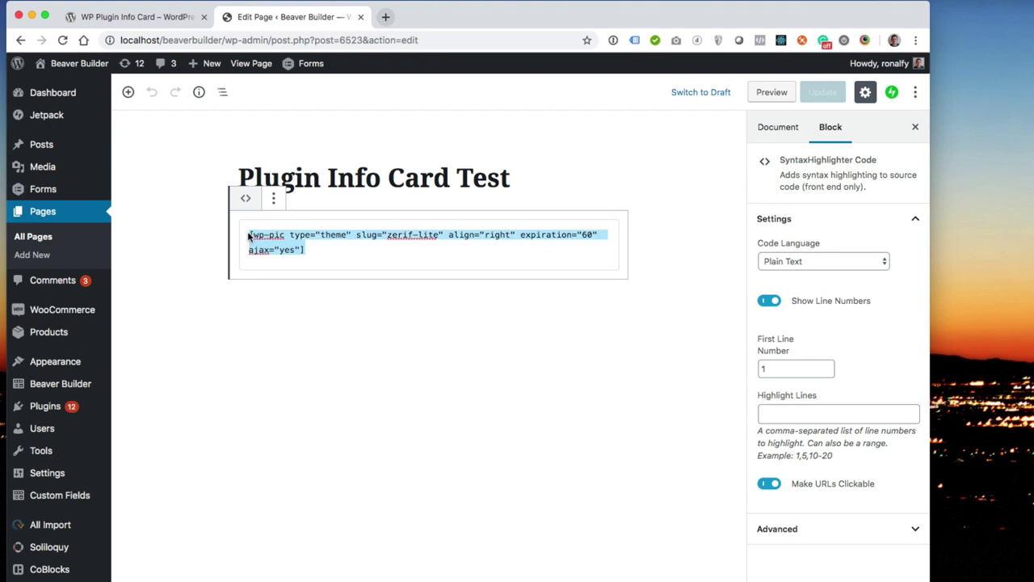
pyautogui.press('BackSpace')
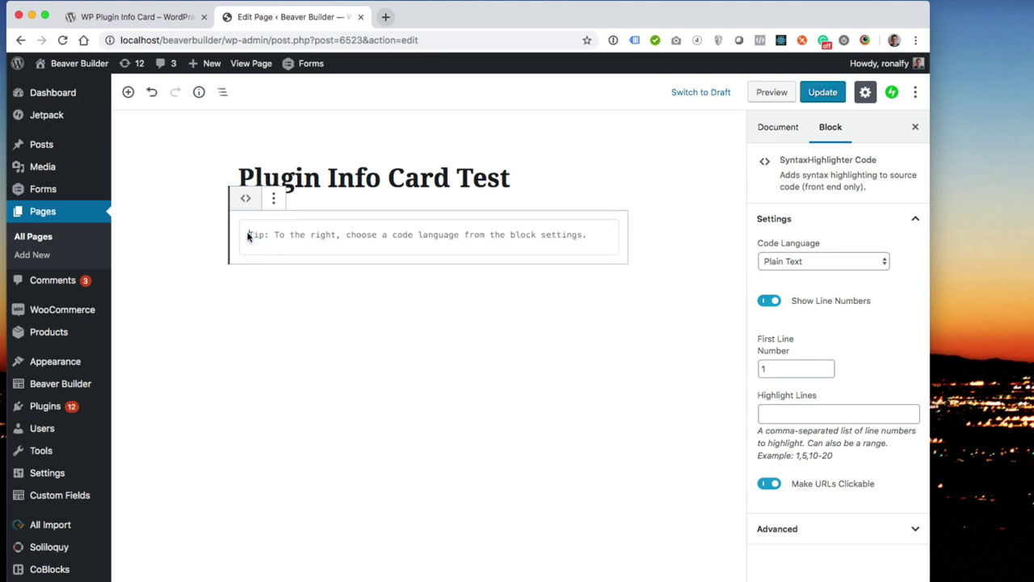
pyautogui.click(273, 197)
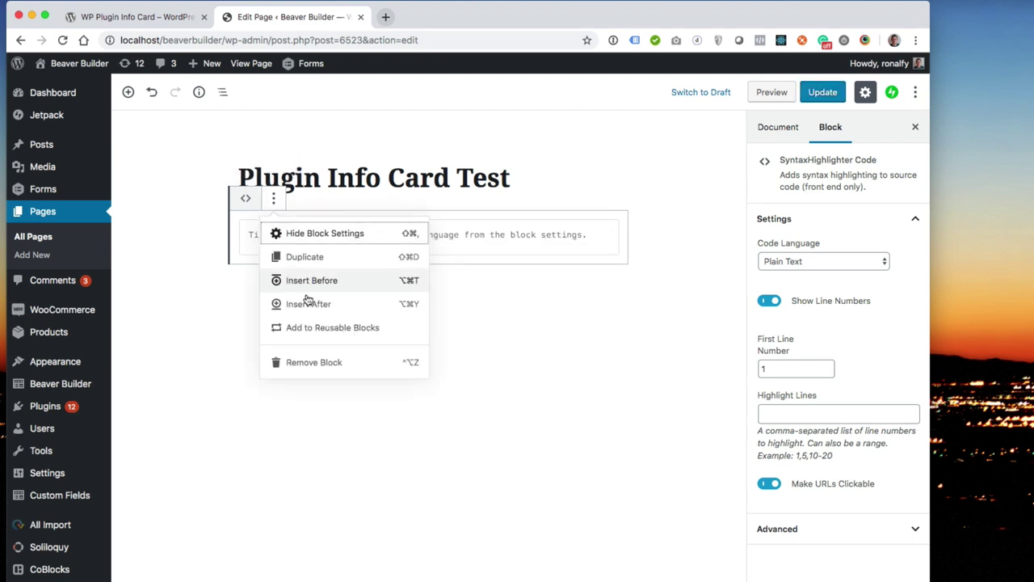
pyautogui.click(311, 361)
# - Paste the zerif-lite shortcode as a Shortcode block and update the page
pyautogui.press('super+v')
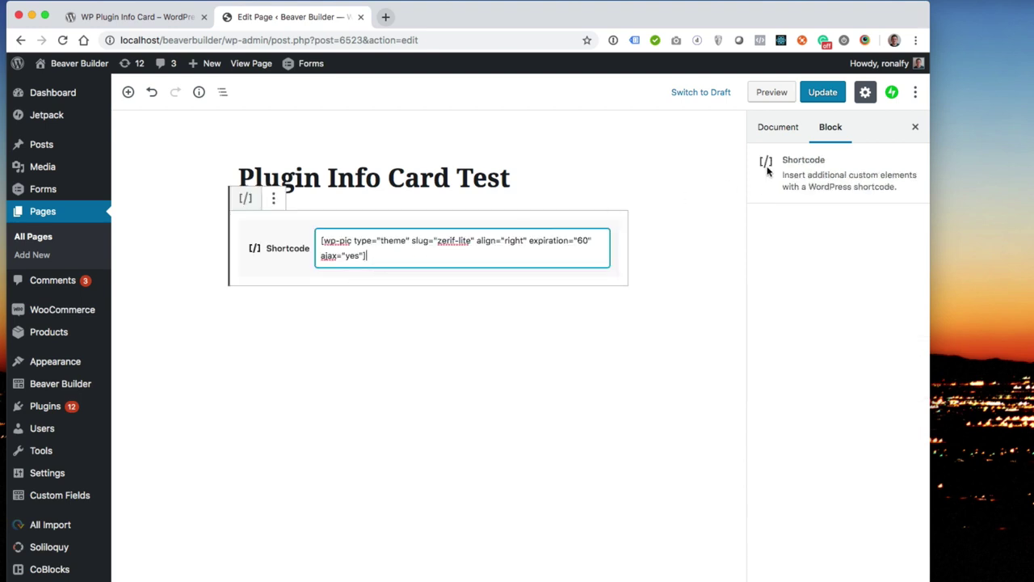
pyautogui.click(818, 95)
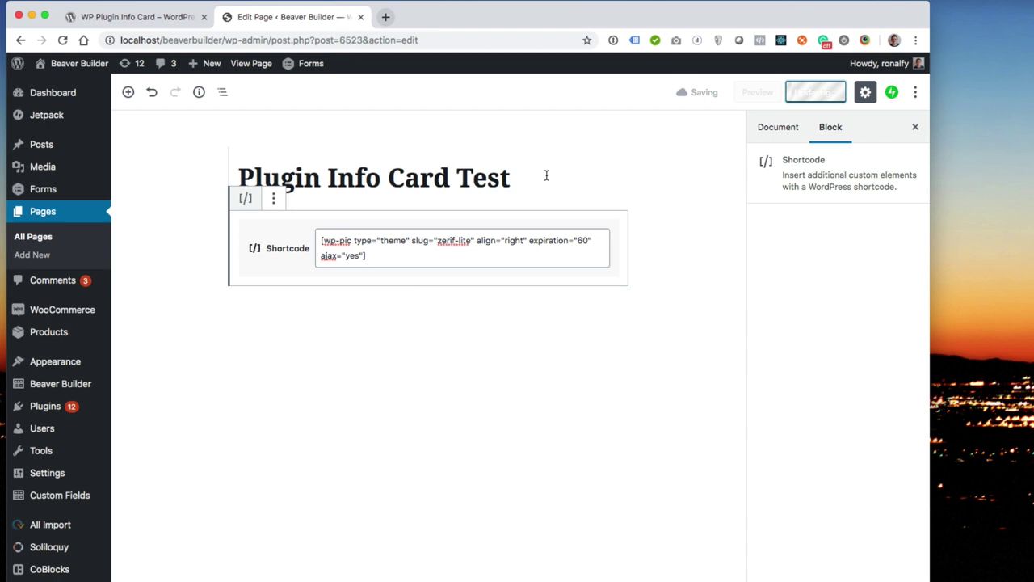
pyautogui.click(212, 132)
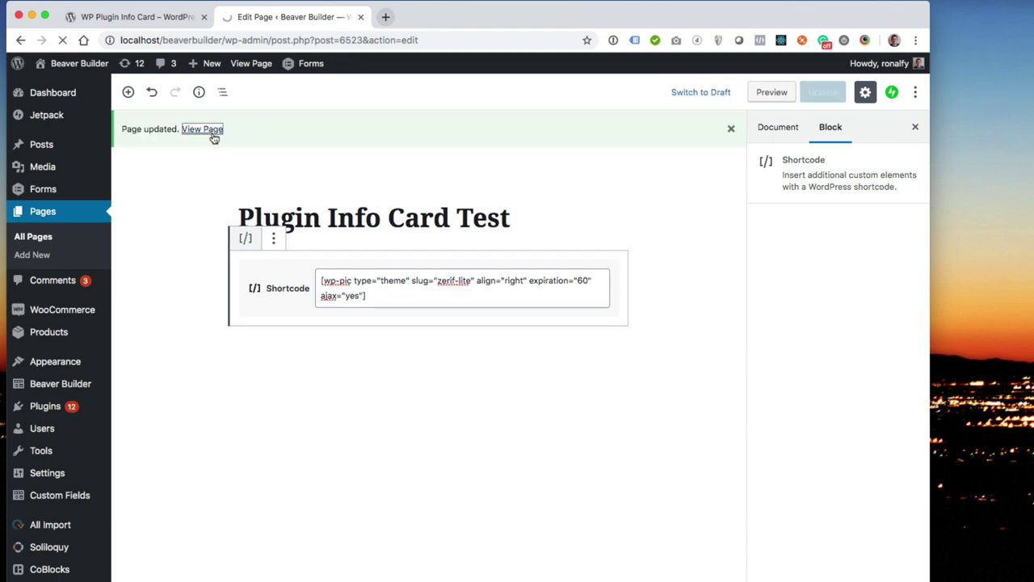
# - Scroll down to confirm the Zerif Lite card renders, then open a blank new tab
pyautogui.scroll(-3, 165, 365)
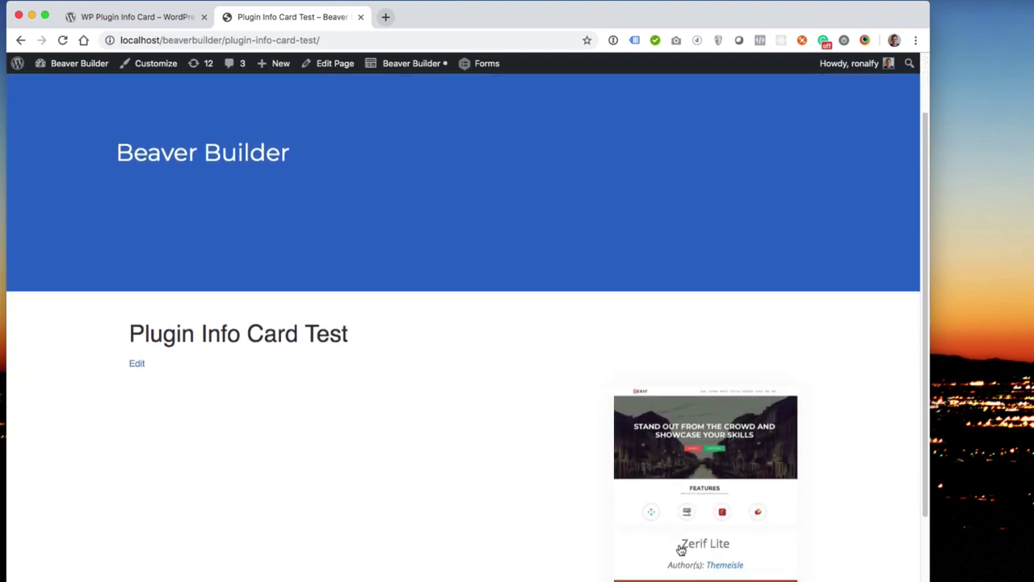
pyautogui.scroll(-1, 681, 547)
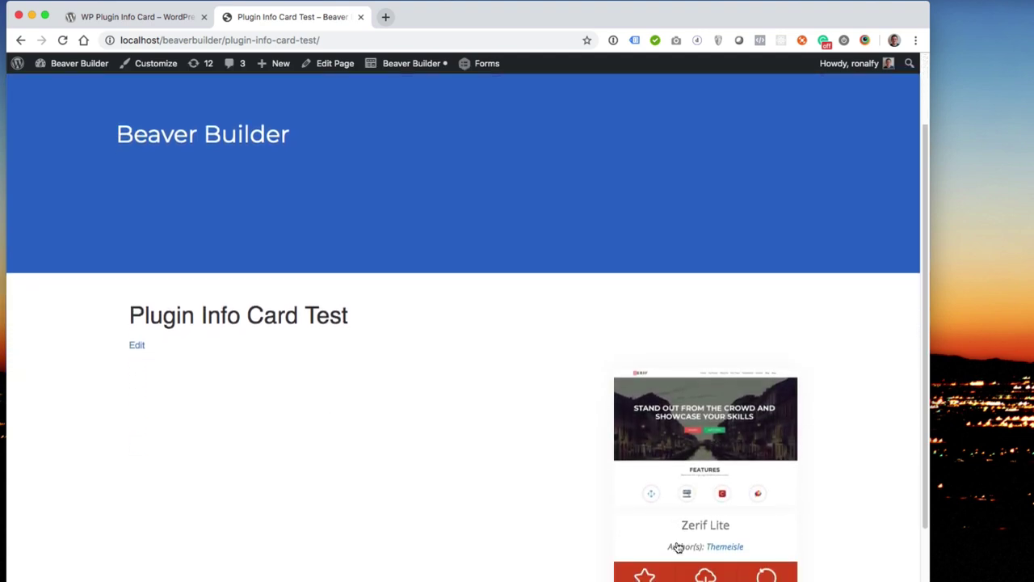
pyautogui.click(385, 17)
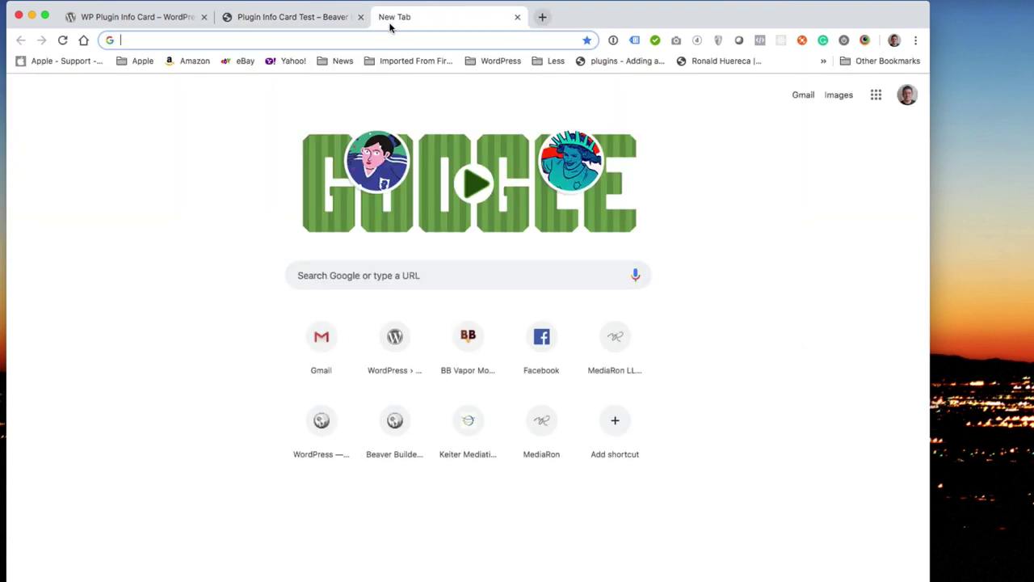
# - From the author's profiles.wordpress.org Plugins list, open Social Menu Icons and select its social-menu-icons slug
pyautogui.write('profiles.wordpress.org/ronalfy')
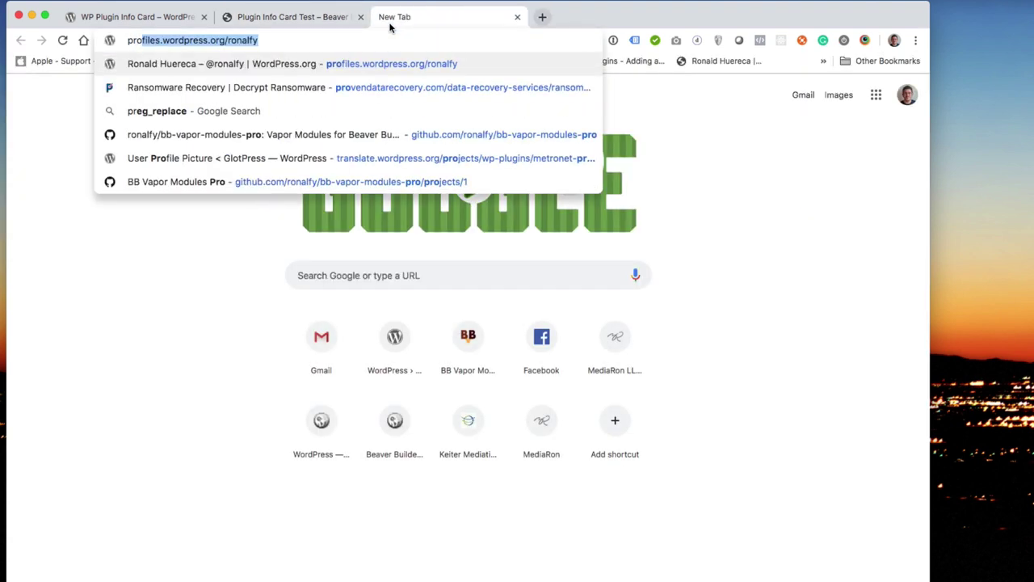
pyautogui.press('Return')
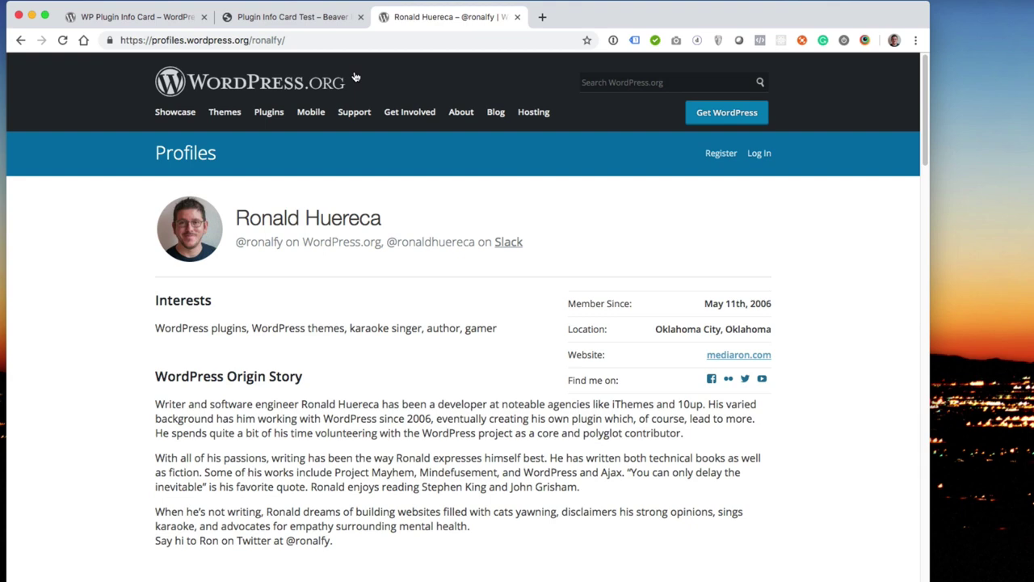
pyautogui.scroll(-5, 296, 280)
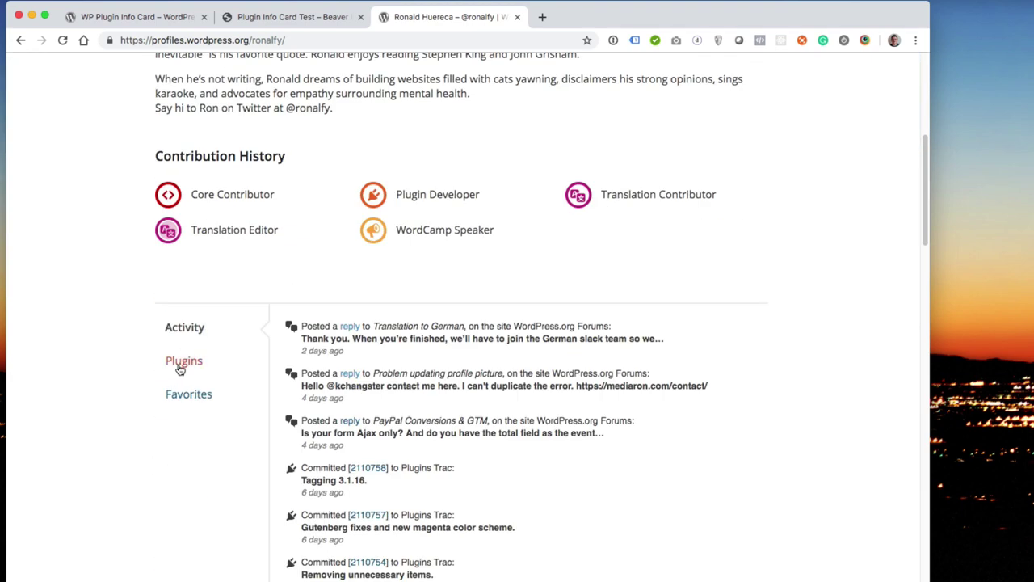
pyautogui.click(183, 362)
pyautogui.scroll(-1, 351, 387)
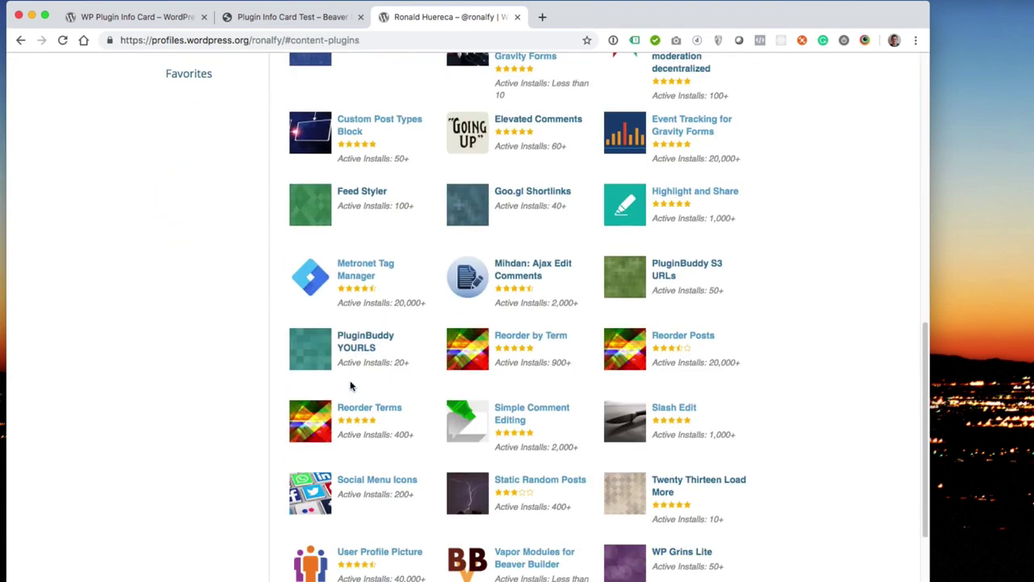
pyautogui.click(383, 483)
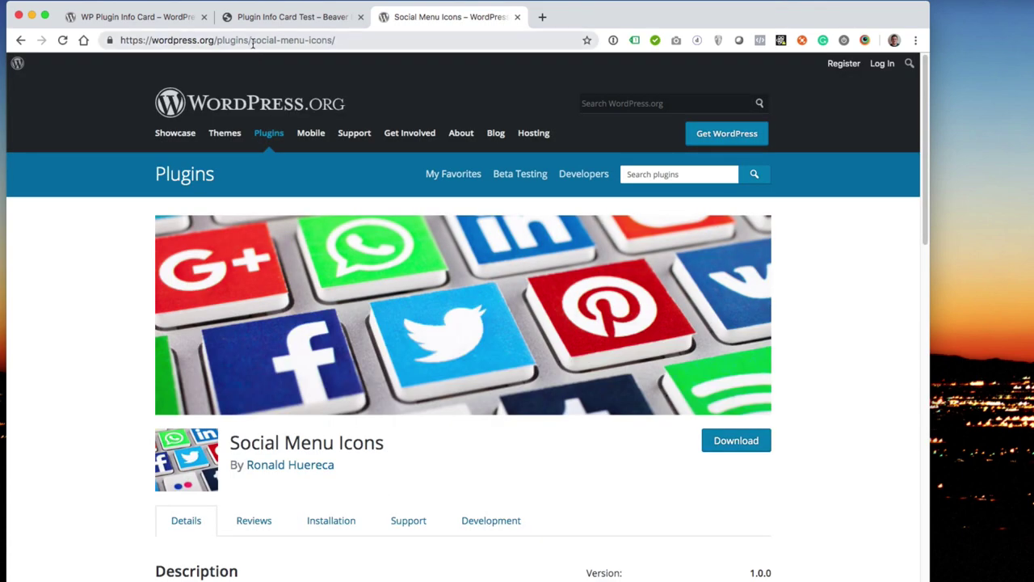
pyautogui.moveTo(251, 42); pyautogui.dragTo(330, 43)
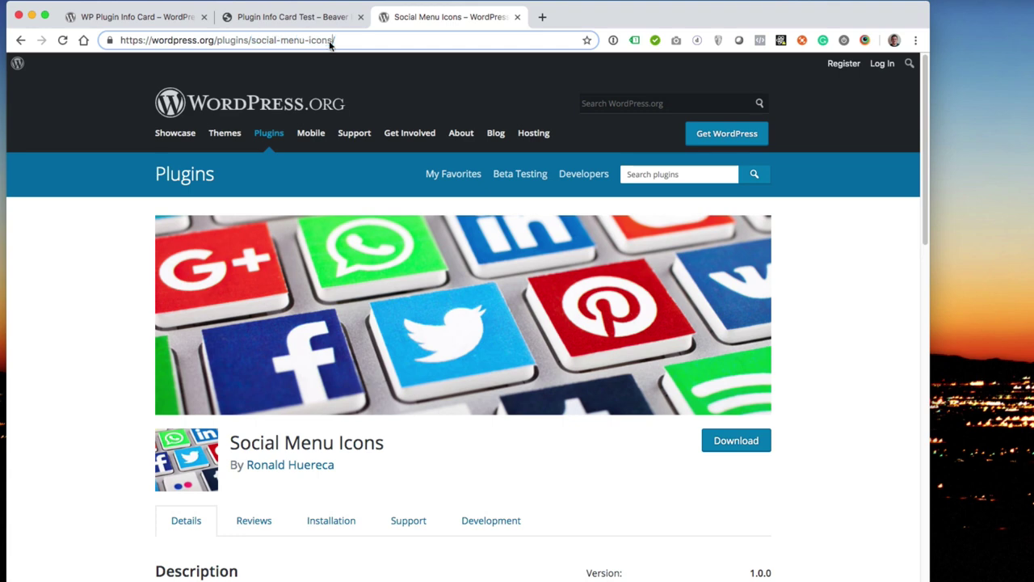
# - In a new tab, open wordpress.org/themes, go to the BlogSlog theme, and select the blogslog slug
pyautogui.click(542, 17)
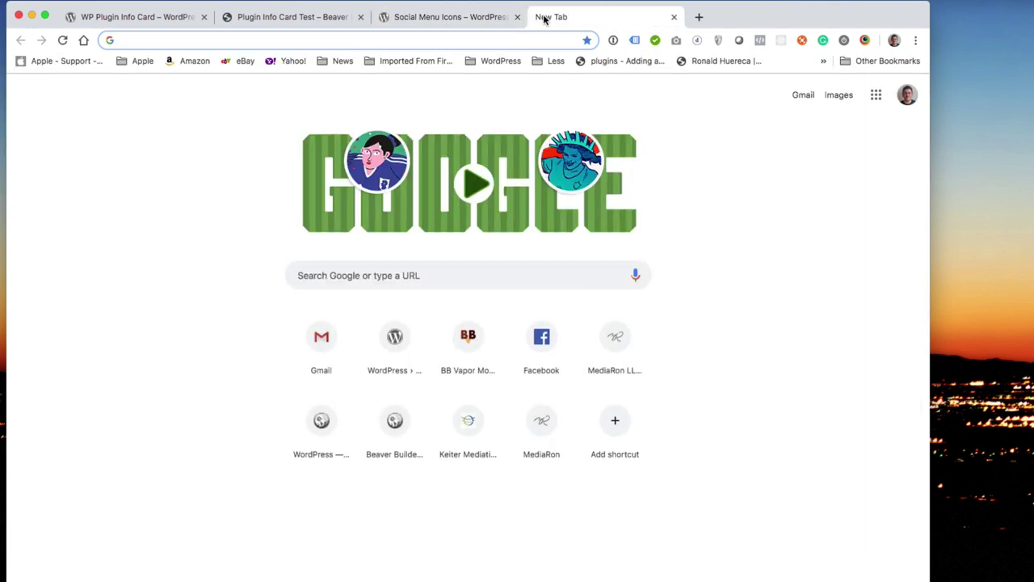
pyautogui.write('wordporess.')
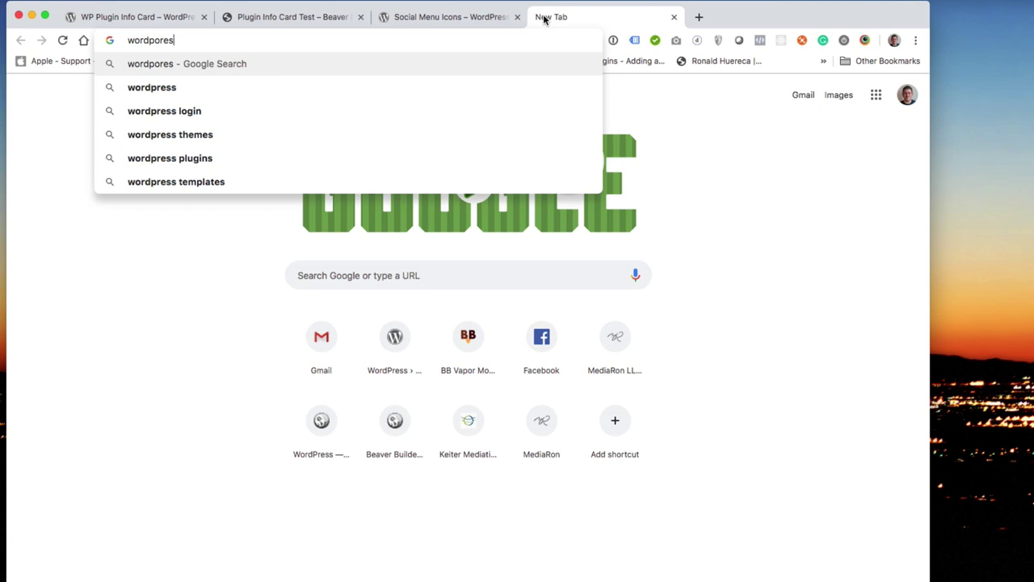
pyautogui.press('BackSpace')
pyautogui.press('BackSpace')
pyautogui.press('BackSpace')
pyautogui.press('BackSpace')
pyautogui.press('BackSpace')
pyautogui.press('BackSpace')
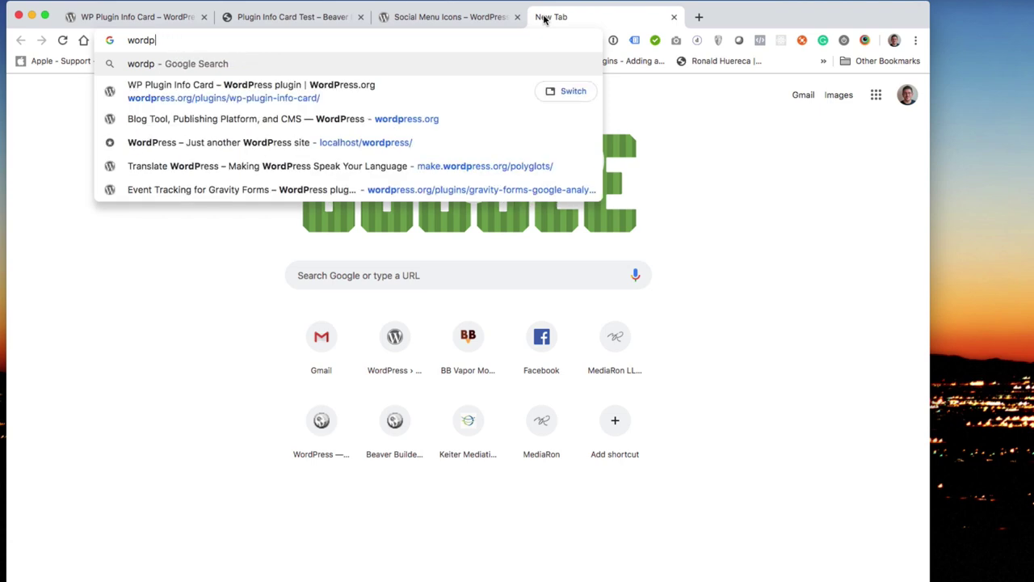
pyautogui.write('ress.org/p')
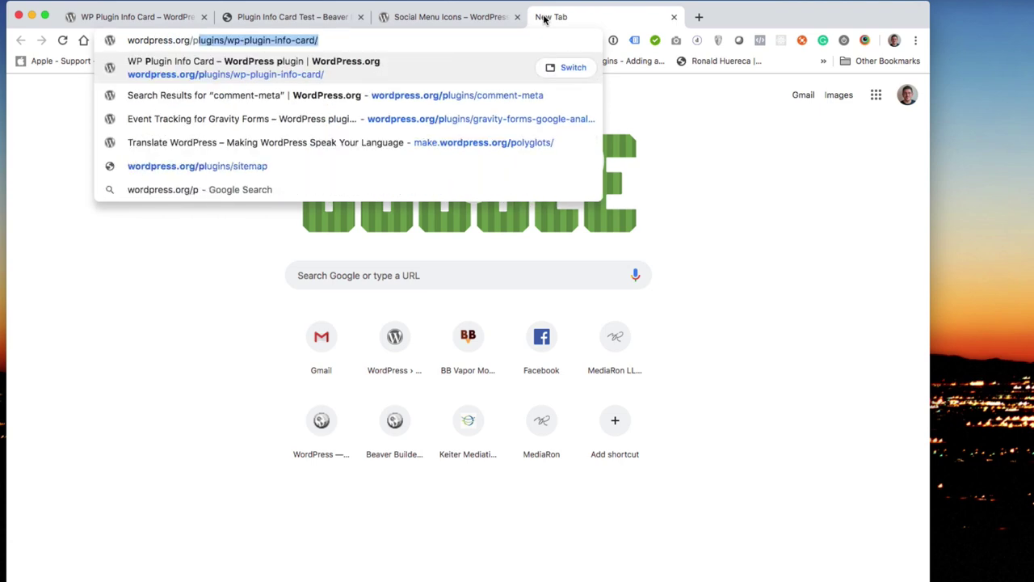
pyautogui.write('lugi')
pyautogui.press('BackSpace')
pyautogui.press('BackSpace')
pyautogui.press('BackSpace')
pyautogui.press('BackSpace')
pyautogui.press('BackSpace')
pyautogui.press('BackSpace')
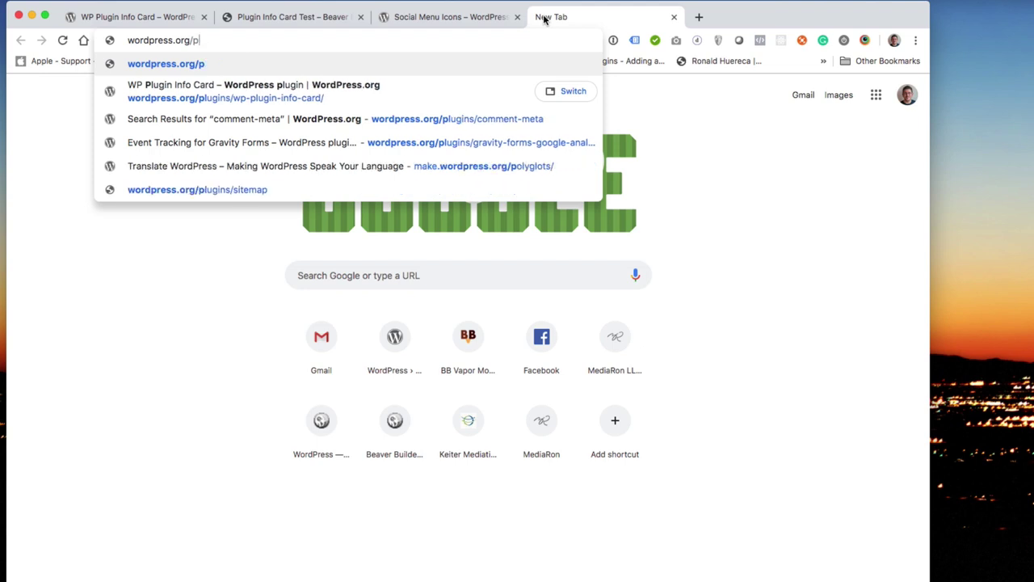
pyautogui.write('themes')
pyautogui.press('Return')
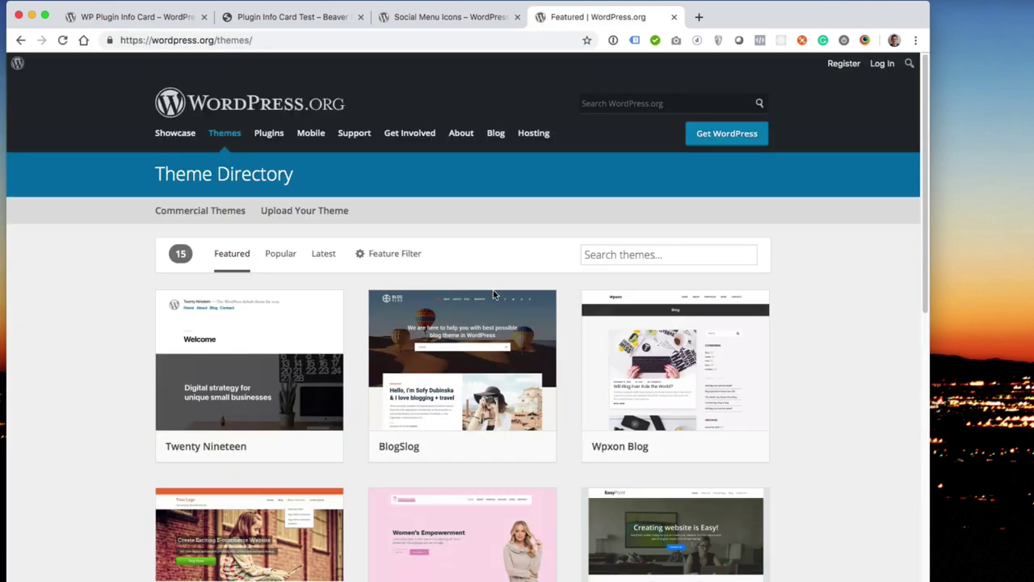
pyautogui.moveTo(386, 461)
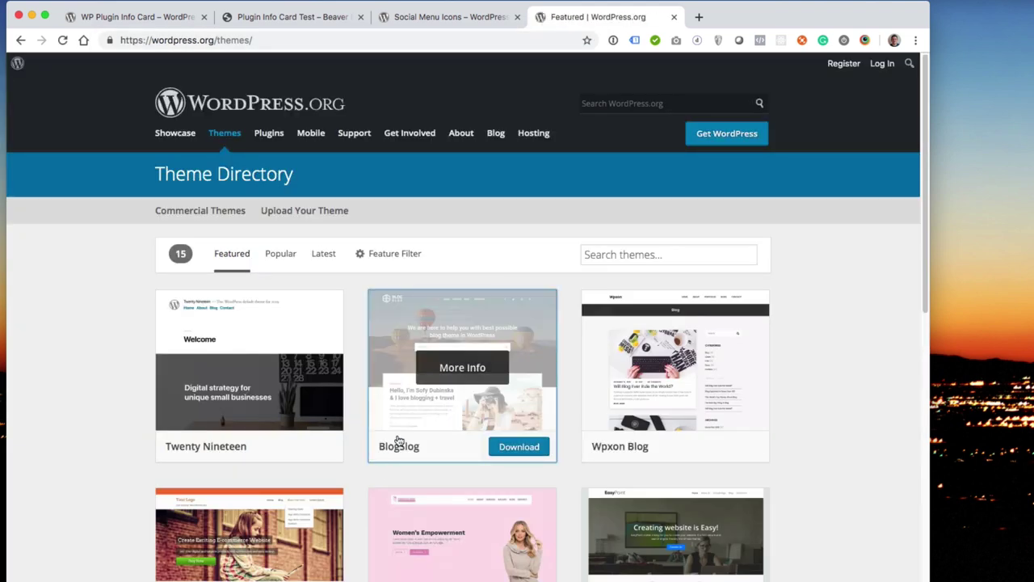
pyautogui.click(397, 440)
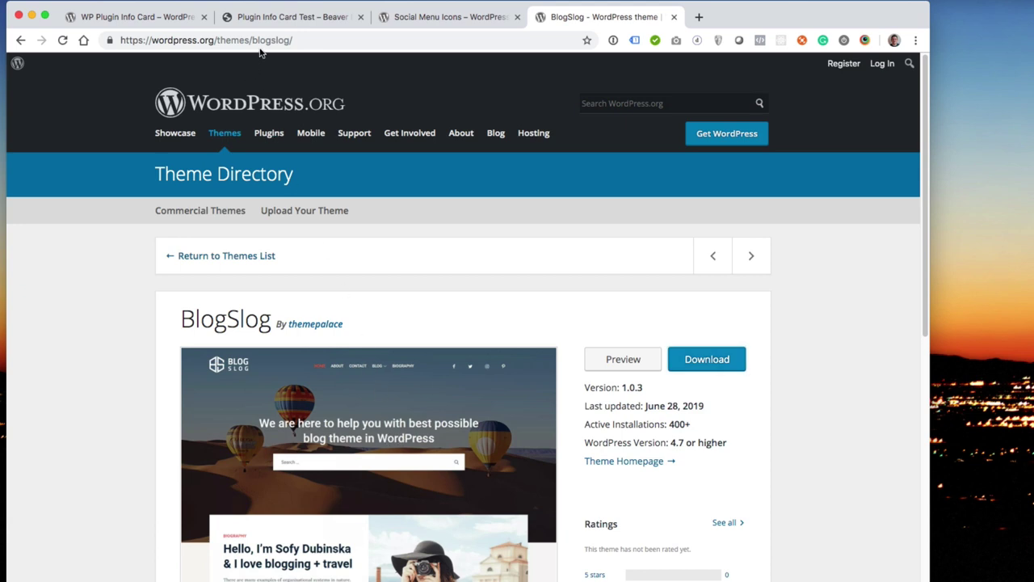
pyautogui.moveTo(252, 40); pyautogui.dragTo(287, 46)
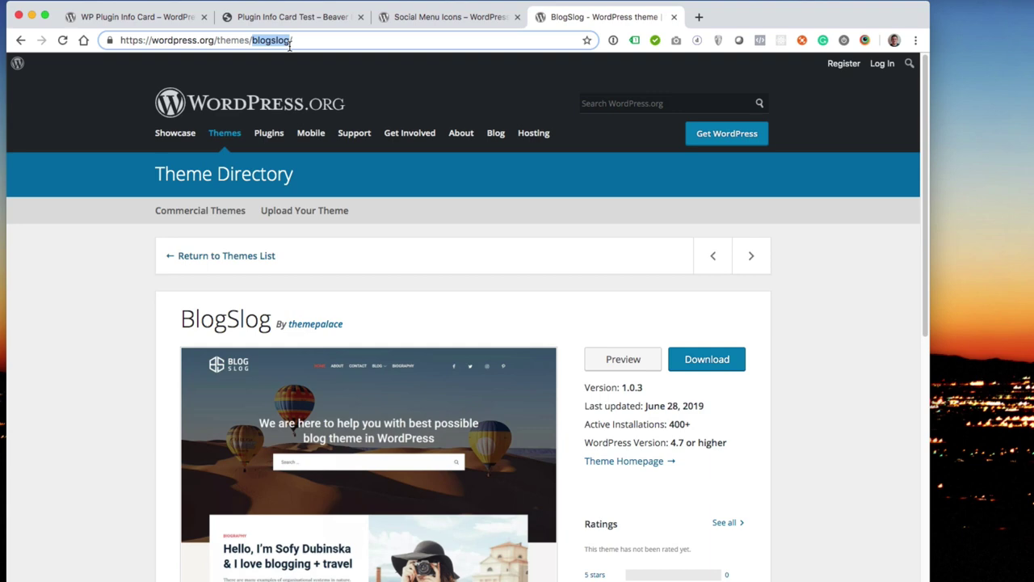
# - Return to the Plugin Info Card Test page and open it in the block editor
pyautogui.click(154, 18)
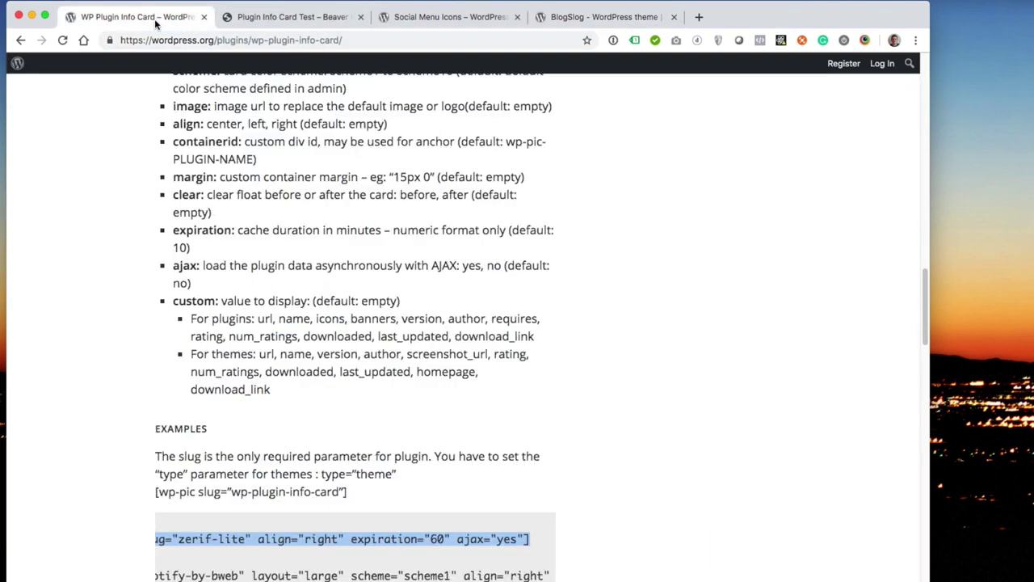
pyautogui.click(274, 20)
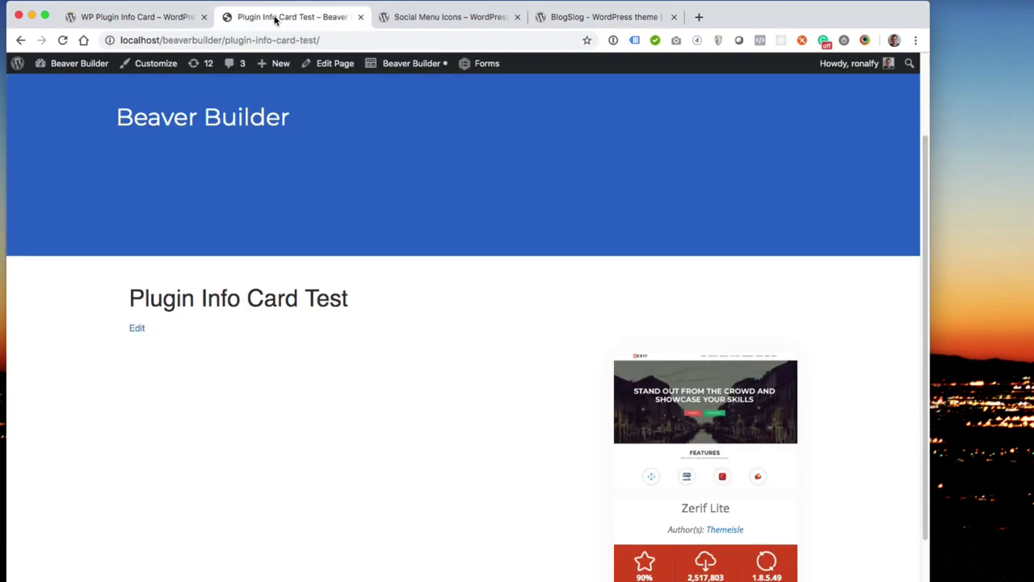
pyautogui.click(325, 65)
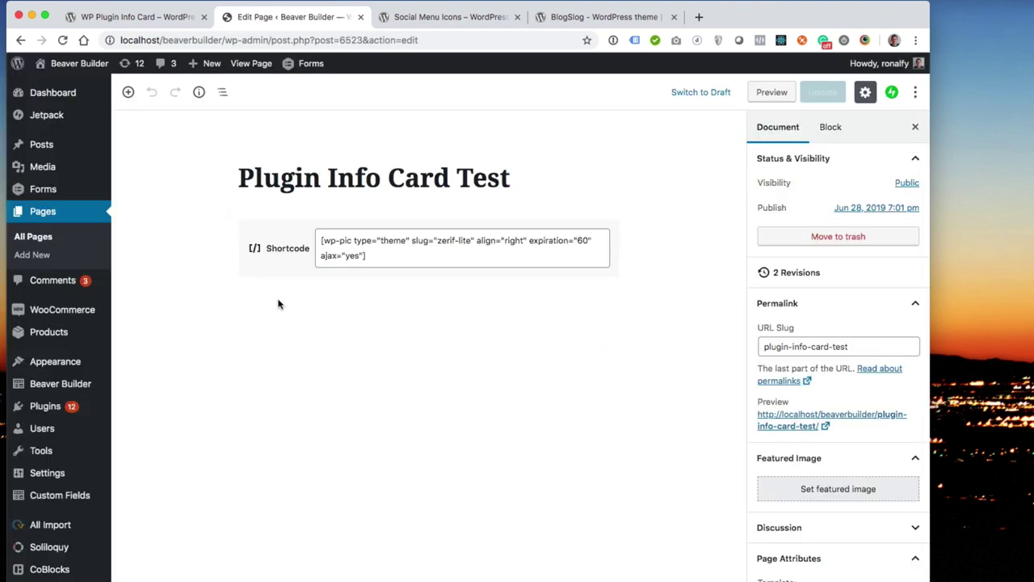
# - Add a Shortcode block with [wp-pic type="theme" slug="blogslog" align="center"] and update the page
pyautogui.click(262, 304)
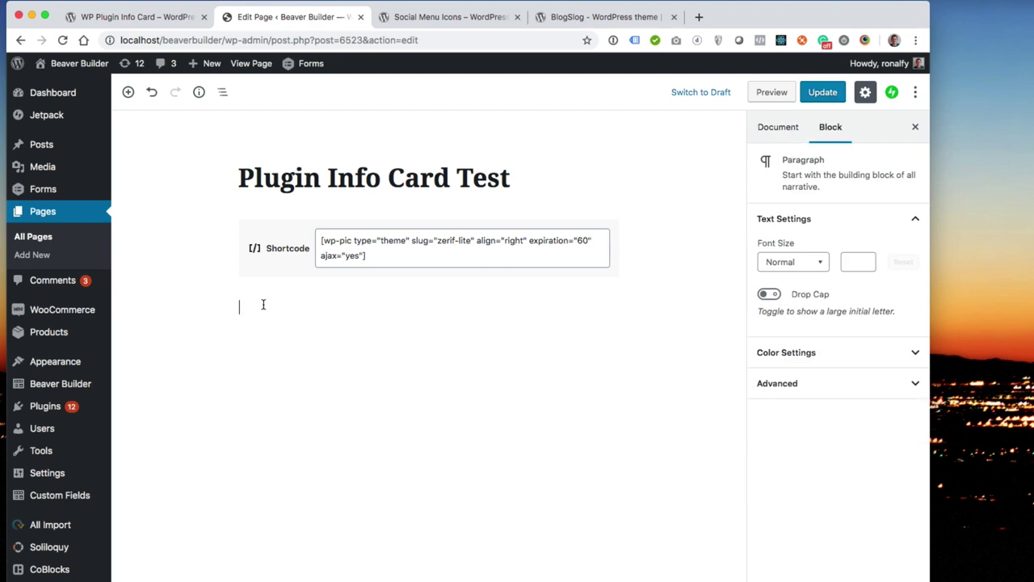
pyautogui.write('/sho')
pyautogui.press('Return')
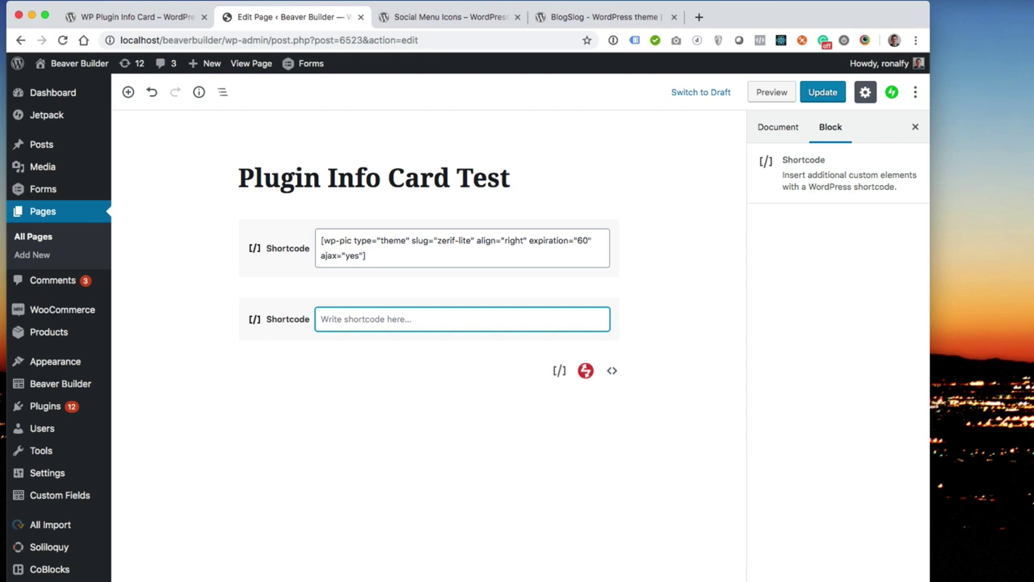
pyautogui.write('[wp-pic')
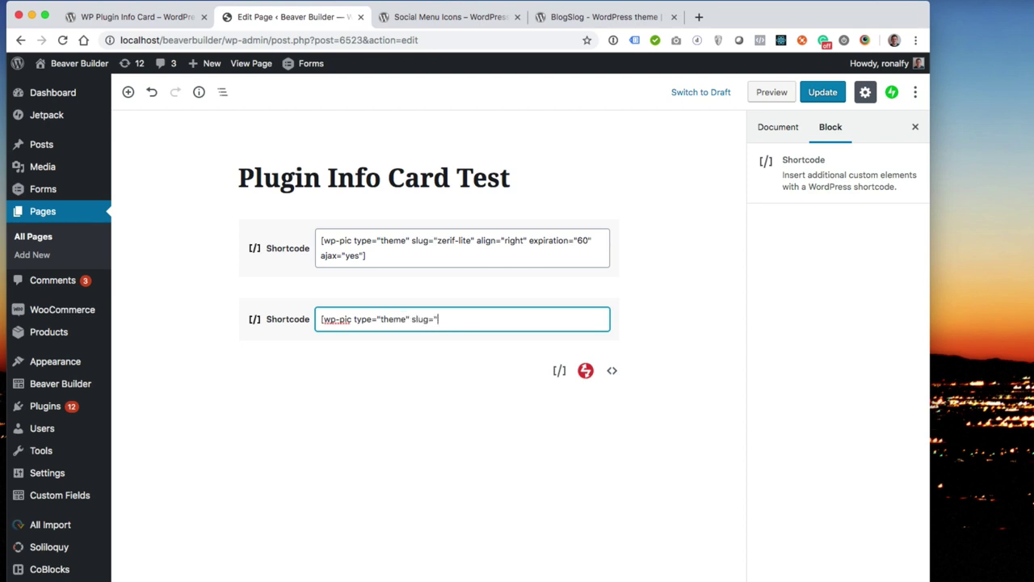
pyautogui.write('type="theme" slug="blogslog" align="center"')
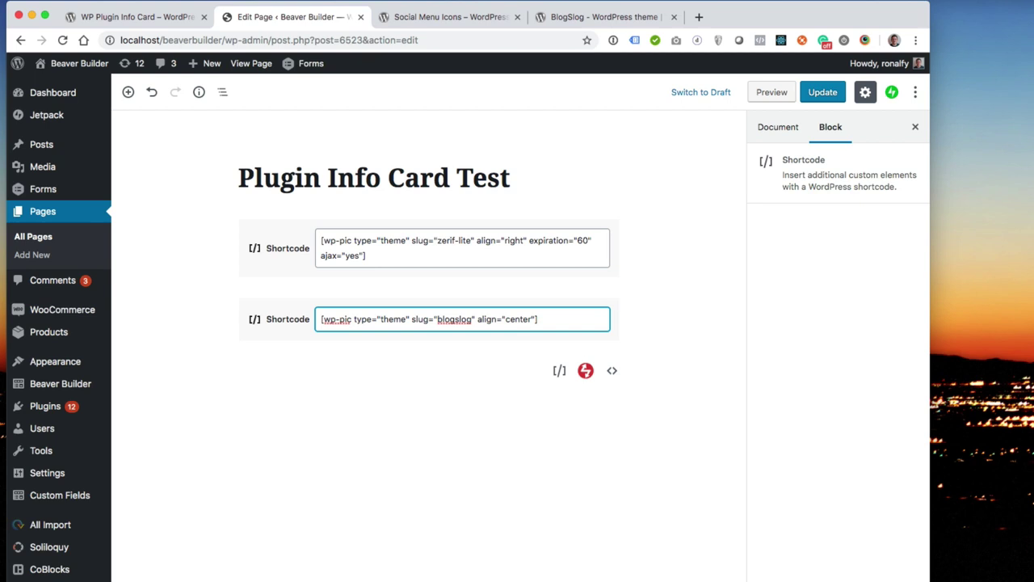
pyautogui.click(798, 99)
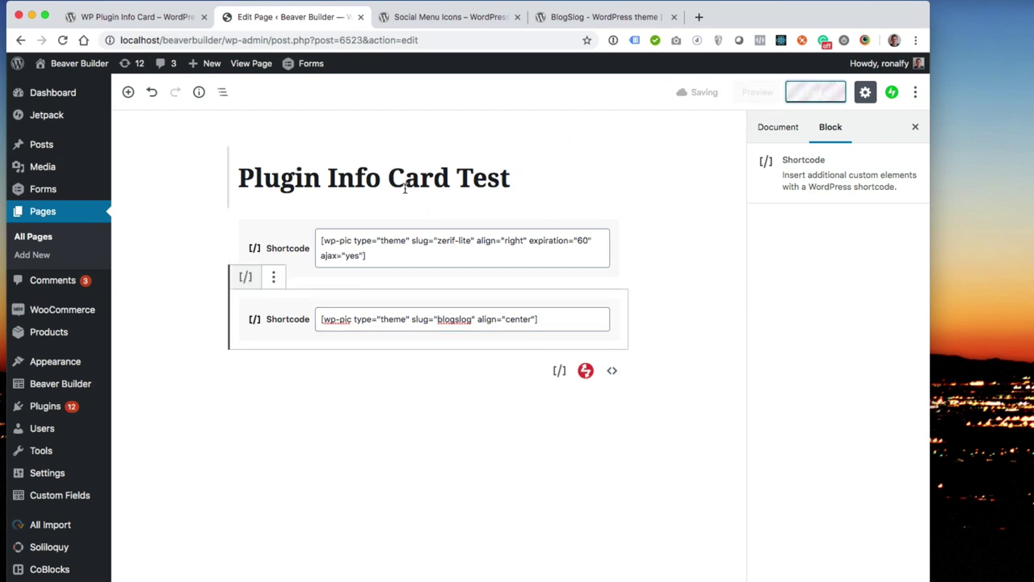
# - View the updated page's cards and compare them with the BlogSlog theme's directory page
pyautogui.click(218, 132)
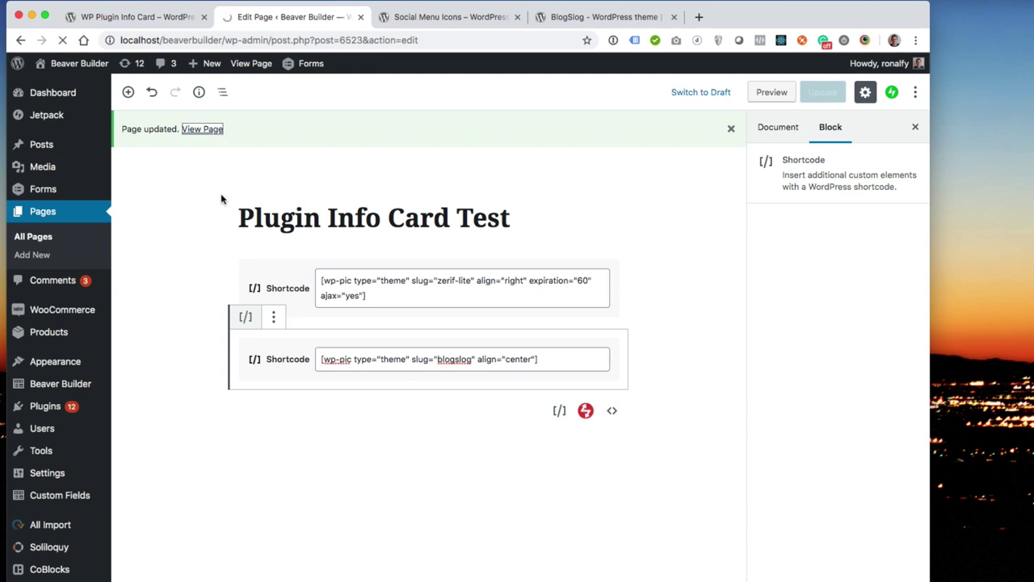
pyautogui.scroll(-2, 210, 234)
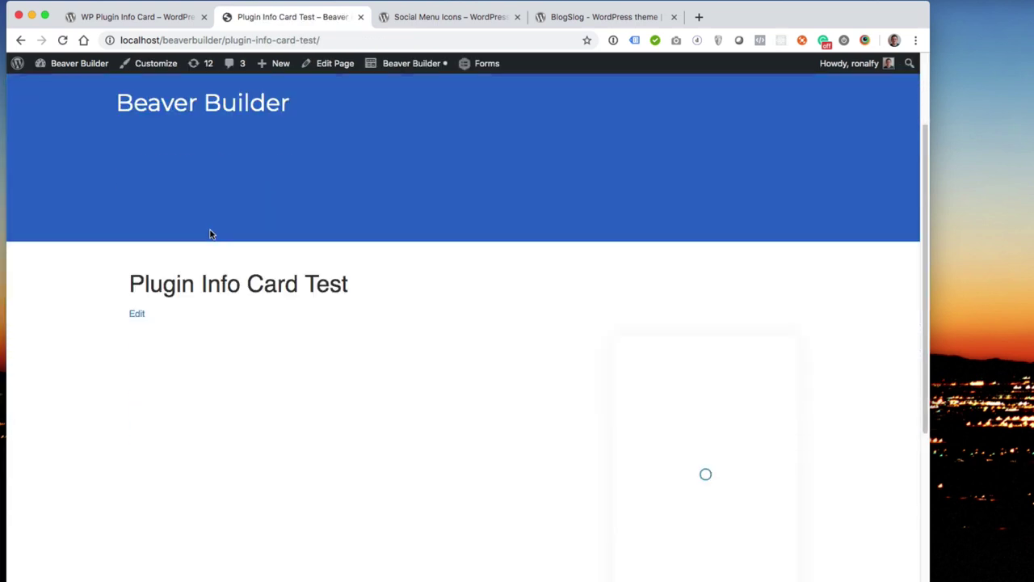
pyautogui.scroll(-5, 210, 234)
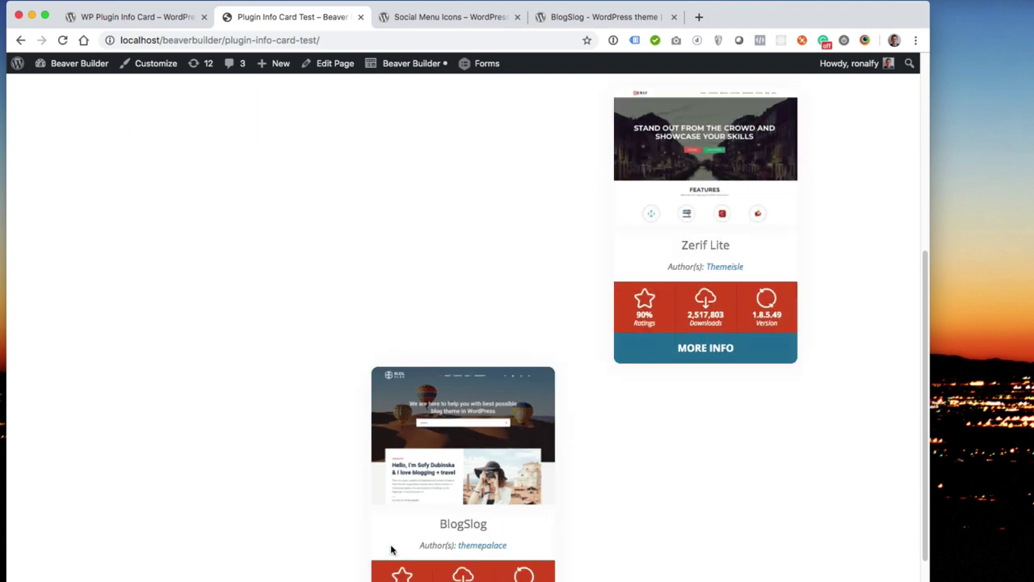
pyautogui.scroll(-1, 392, 555)
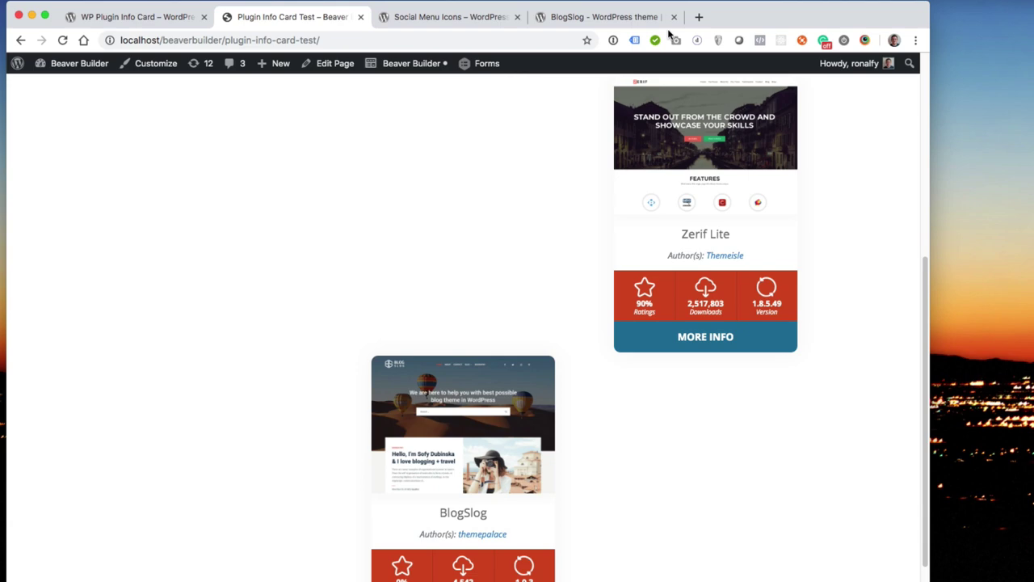
pyautogui.click(614, 15)
pyautogui.scroll(-4, 282, 442)
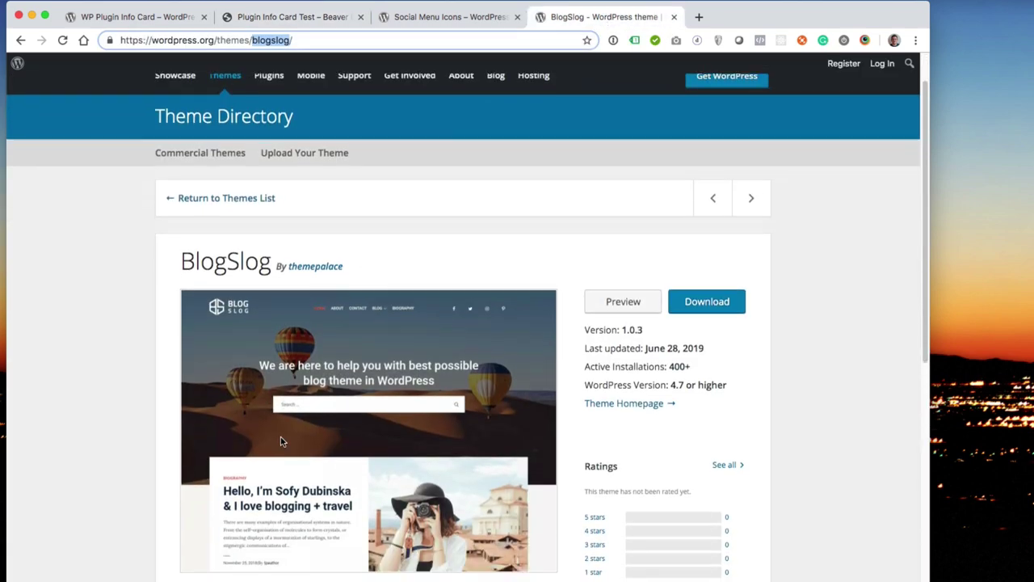
pyautogui.click(166, 16)
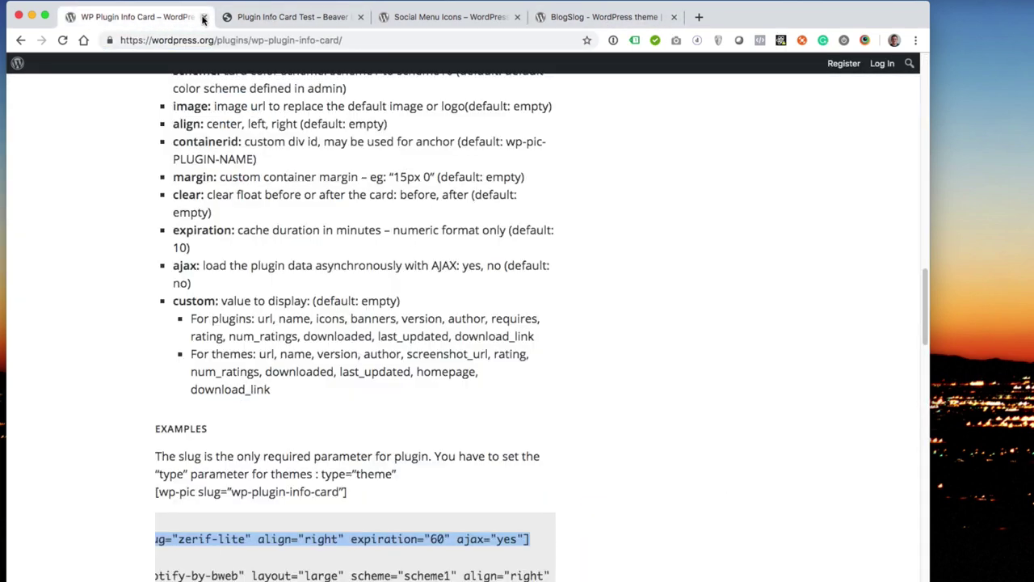
pyautogui.click(238, 16)
pyautogui.scroll(-3, 373, 516)
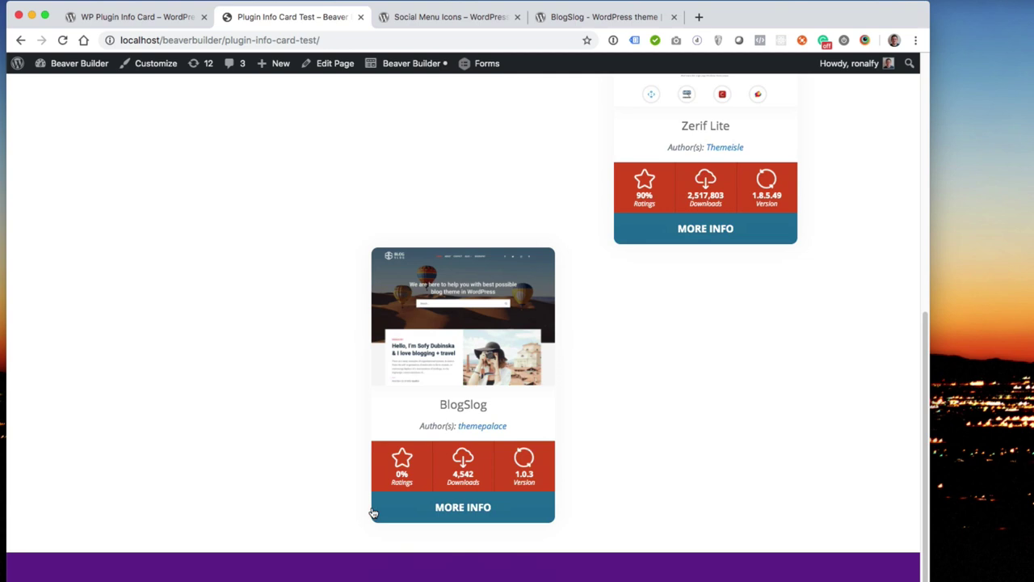
# - Flip the BlogSlog card to its MORE INFO side and back to the front
pyautogui.click(458, 516)
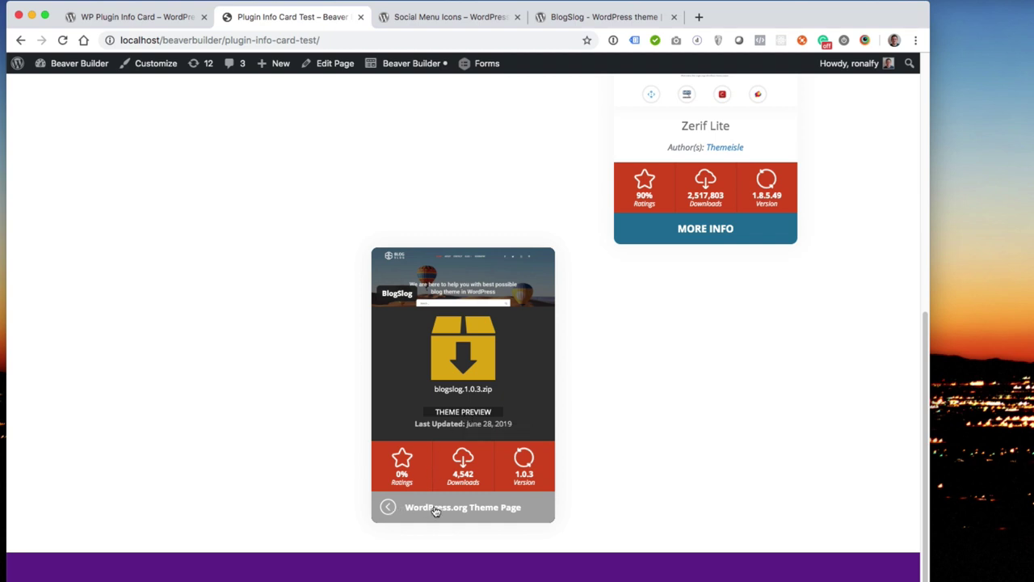
pyautogui.click(386, 510)
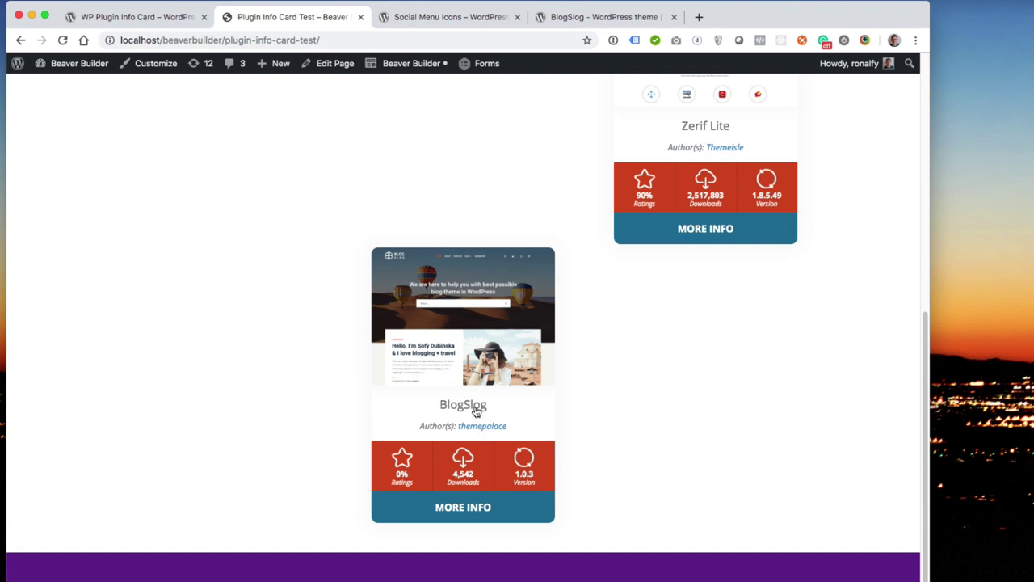
pyautogui.click(336, 77)
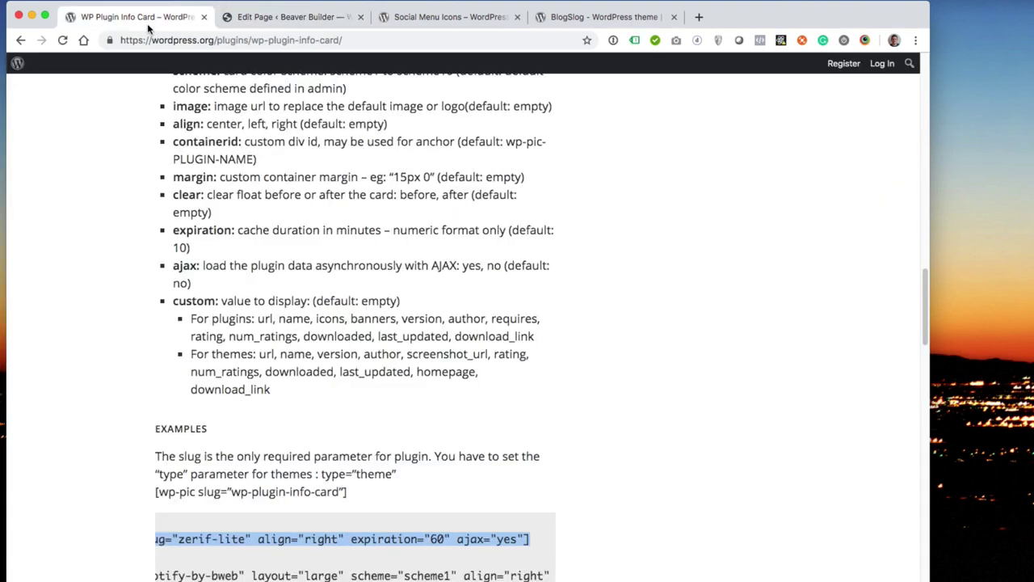
# - Add layout="large" to the BlogSlog shortcode
pyautogui.scroll(3, 160, 253)
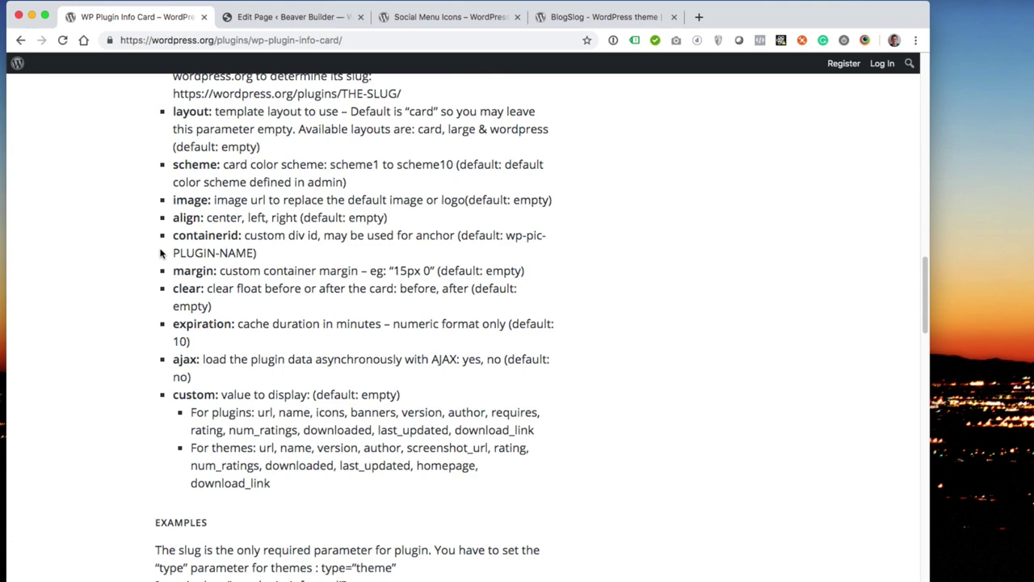
pyautogui.scroll(1, 160, 254)
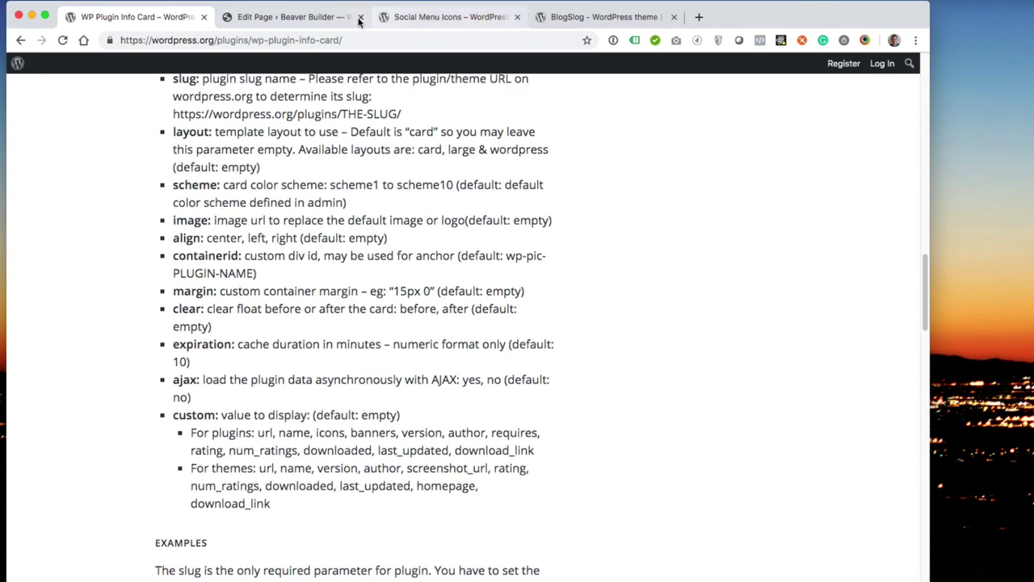
pyautogui.click(329, 16)
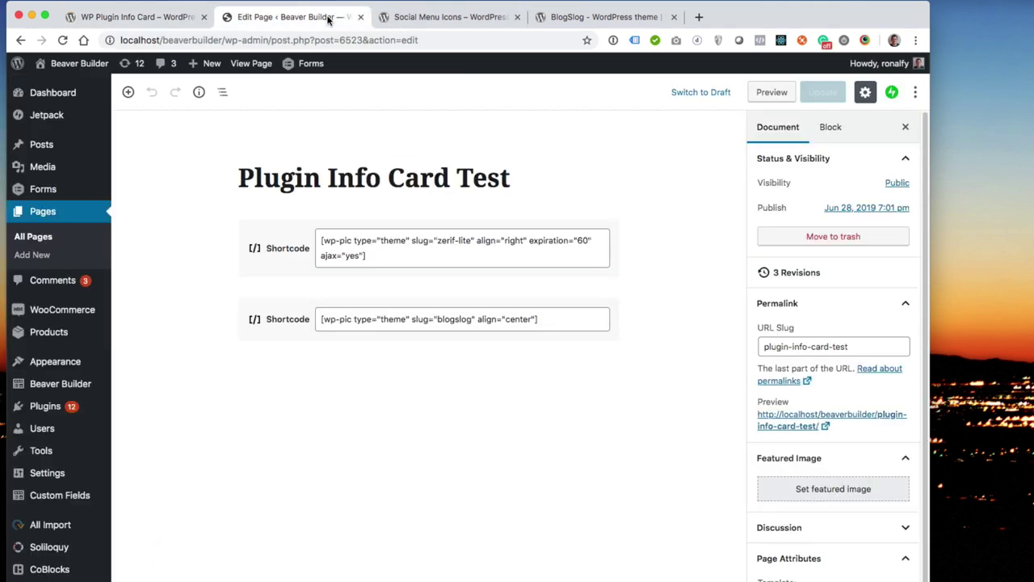
pyautogui.click(528, 318)
pyautogui.click(533, 318)
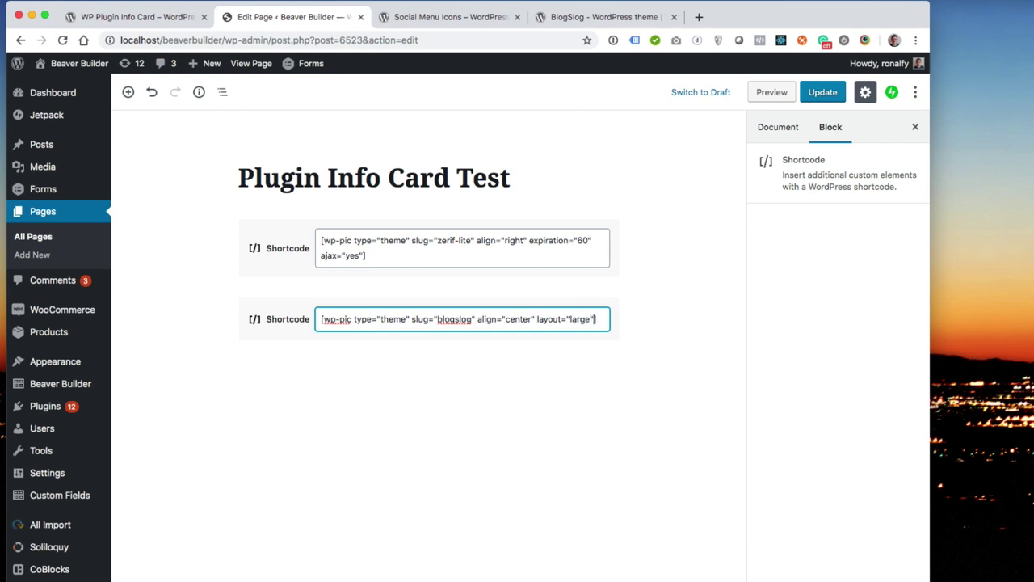
# - Remove the Zerif Lite shortcode block and update the page
pyautogui.click(493, 255)
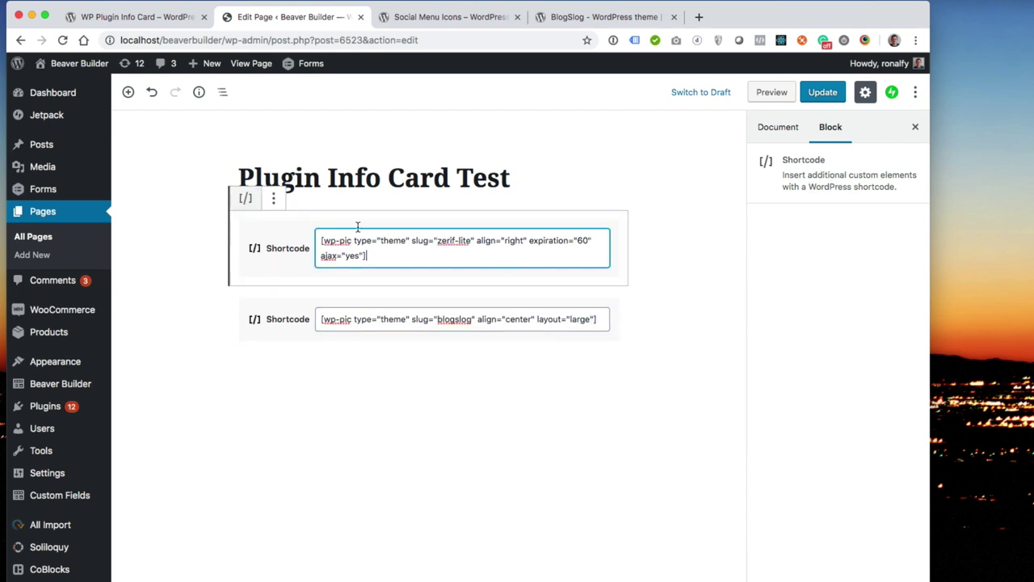
pyautogui.click(275, 201)
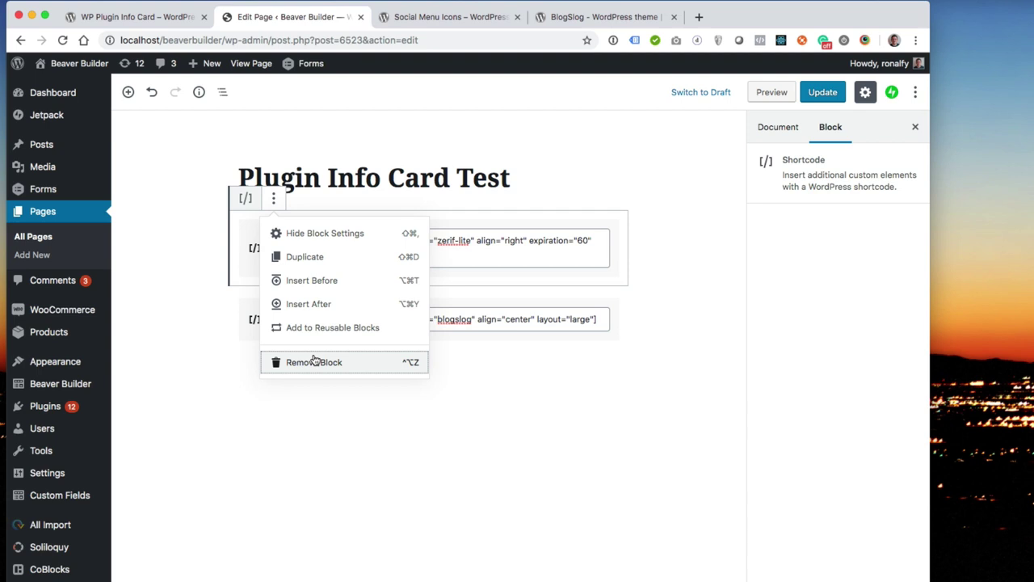
pyautogui.click(316, 362)
pyautogui.click(823, 93)
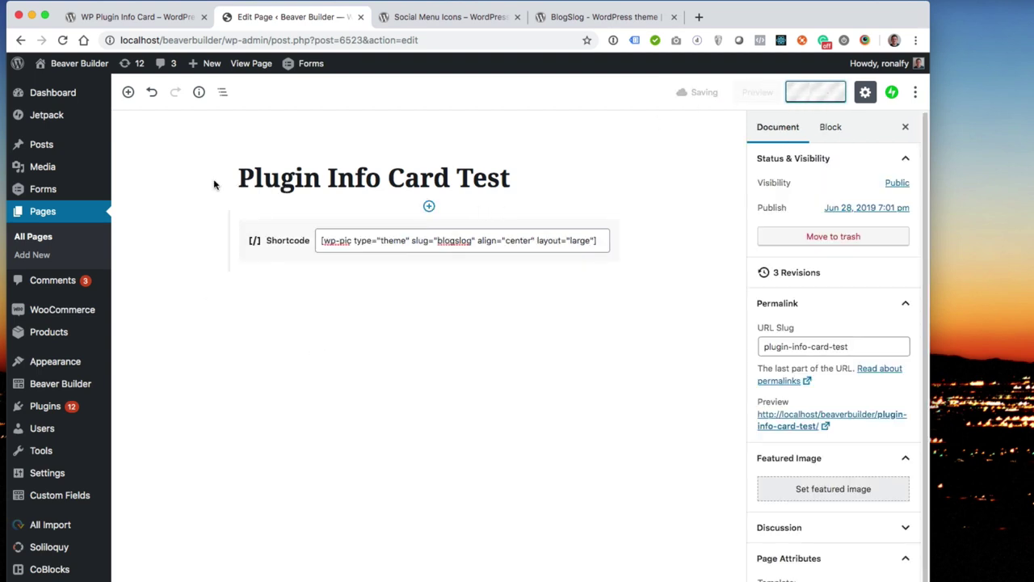
pyautogui.click(203, 131)
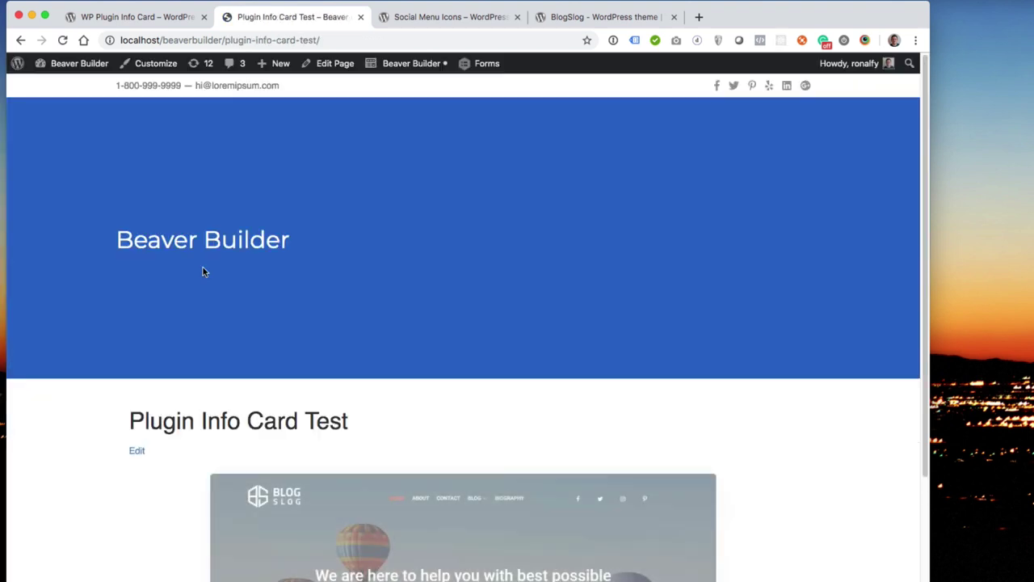
pyautogui.scroll(-3, 182, 349)
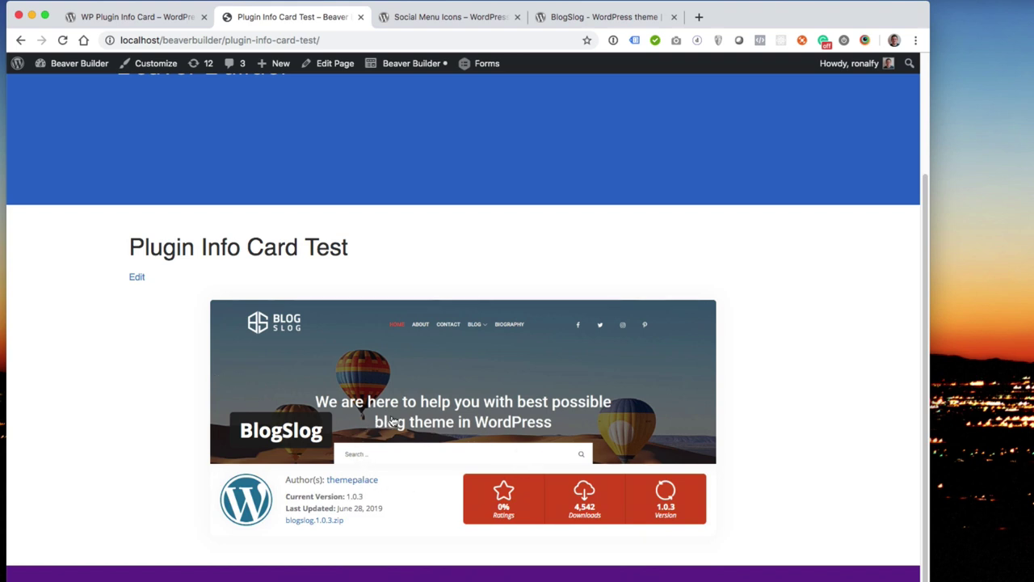
pyautogui.click(340, 72)
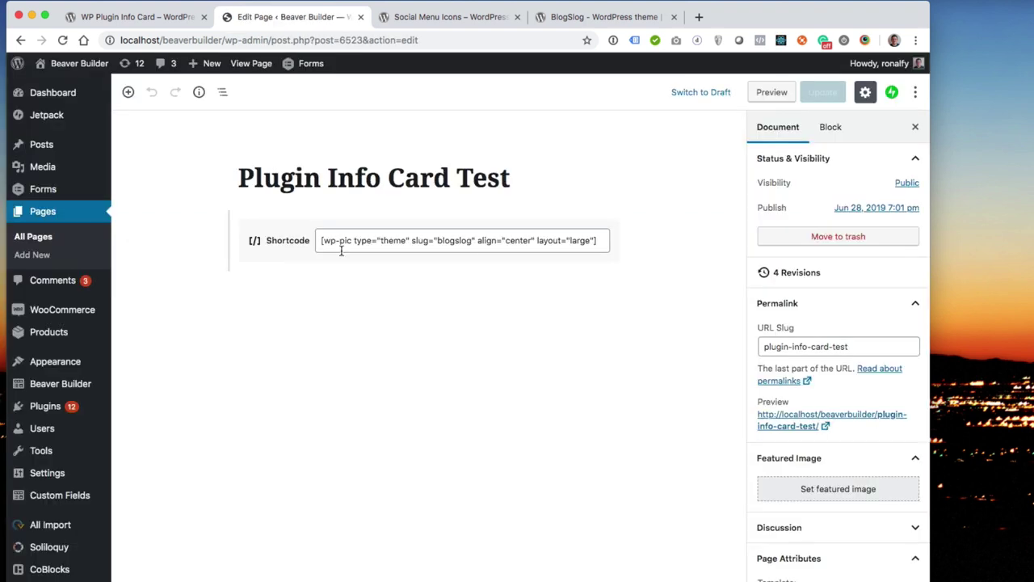
pyautogui.doubleClick(577, 243)
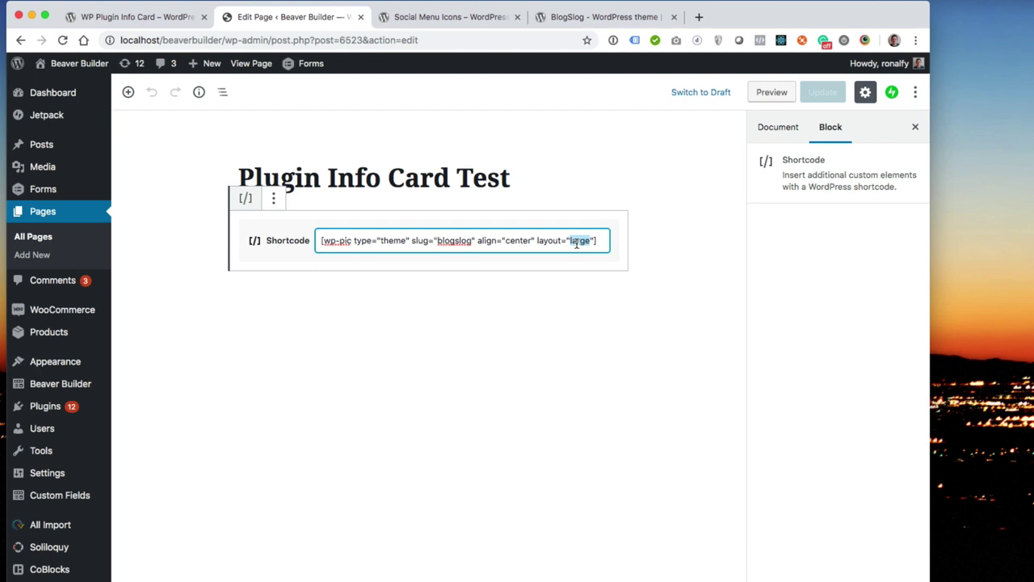
# - Change the BlogSlog shortcode layout to "flex", update, and view the card on the live page
pyautogui.write('flex')
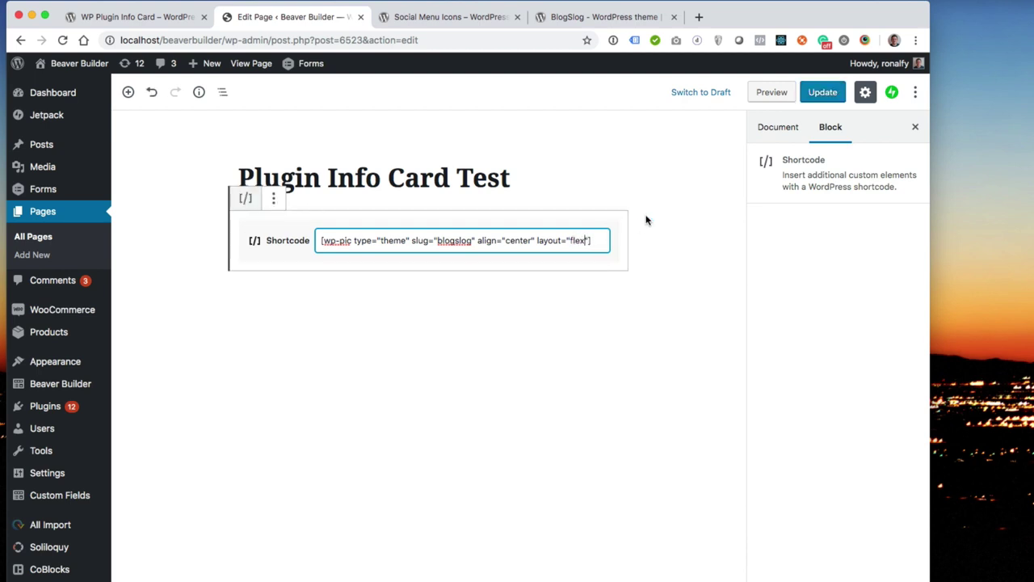
pyautogui.click(823, 91)
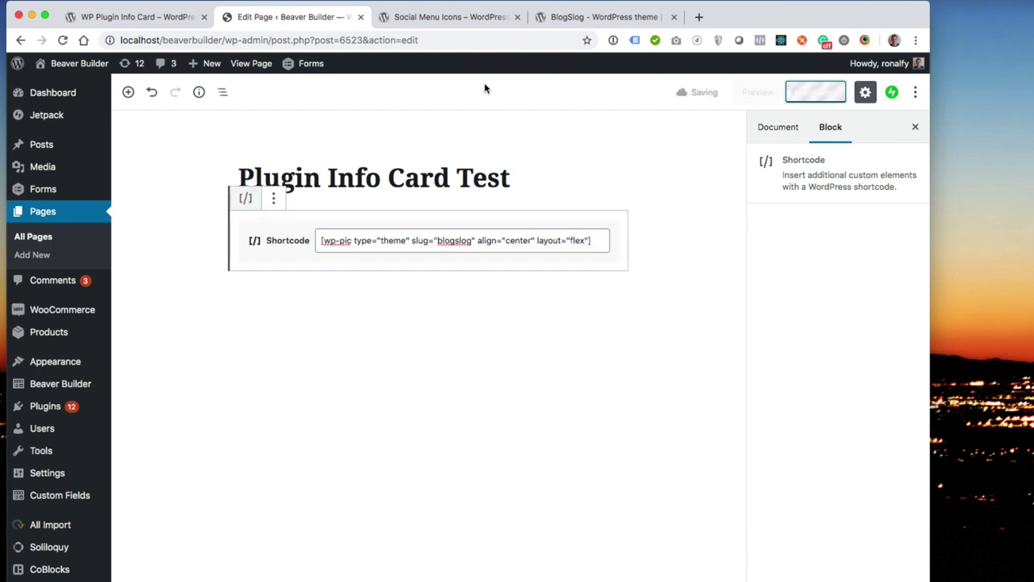
pyautogui.click(221, 130)
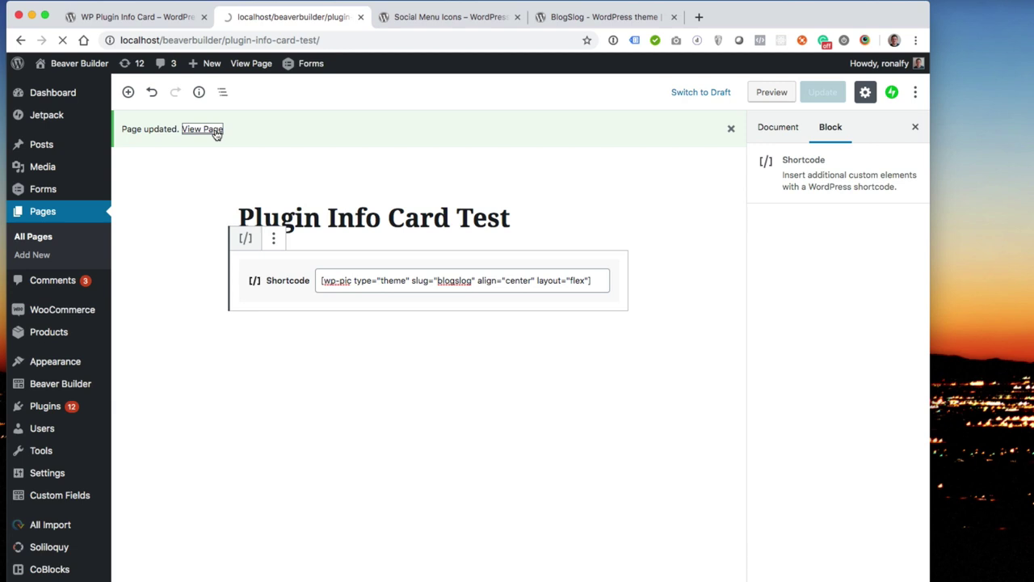
pyautogui.scroll(-5, 225, 248)
pyautogui.scroll(-2, 225, 249)
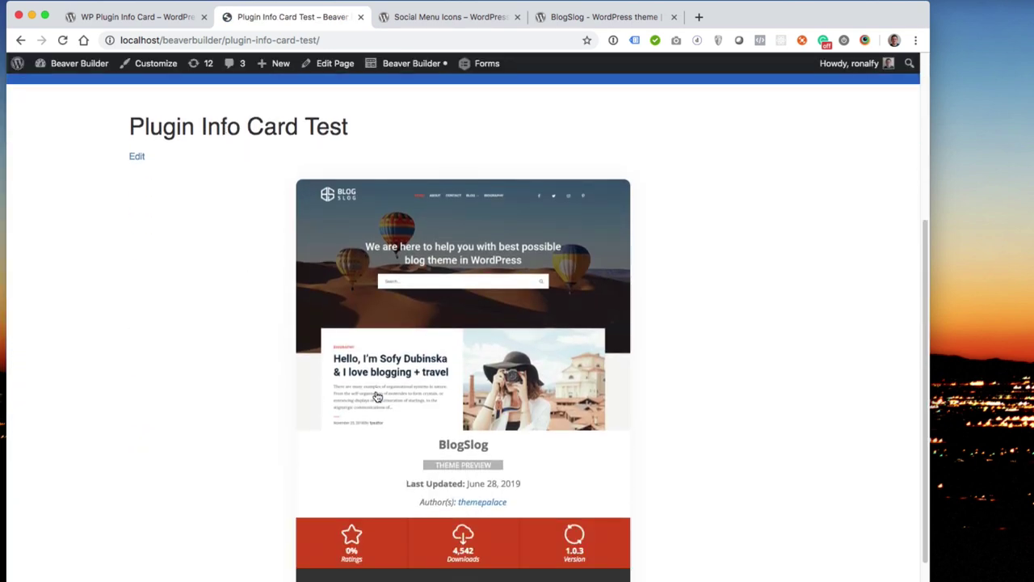
pyautogui.scroll(-1, 376, 396)
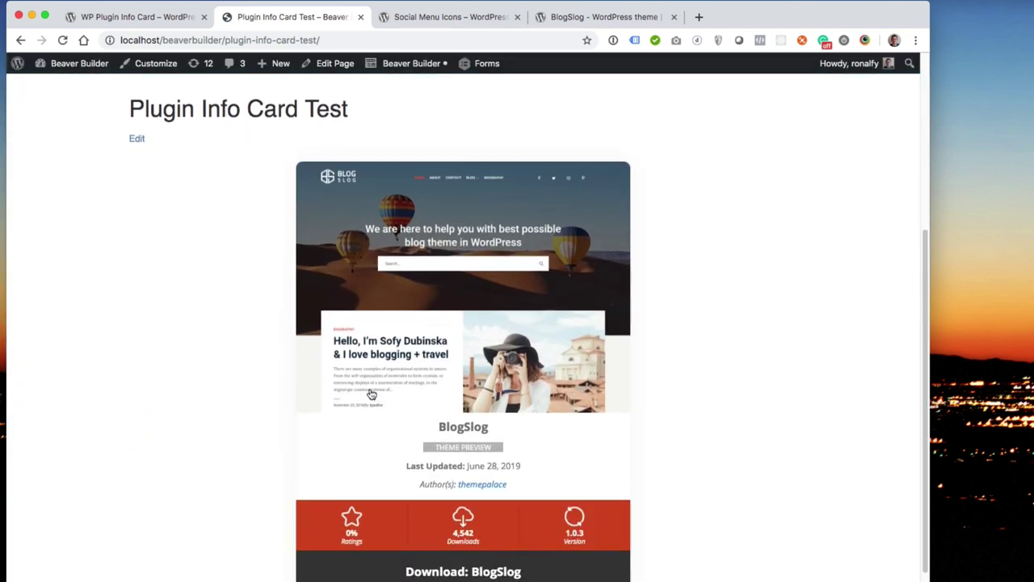
# - Copy the social-menu-icons slug from the plugin page address
pyautogui.click(335, 71)
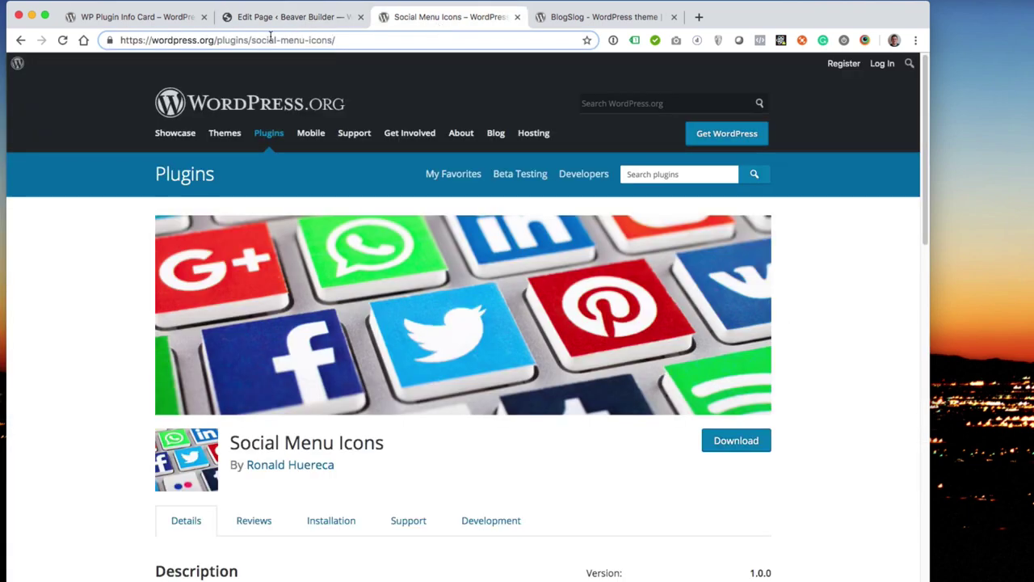
pyautogui.moveTo(253, 40); pyautogui.dragTo(330, 42)
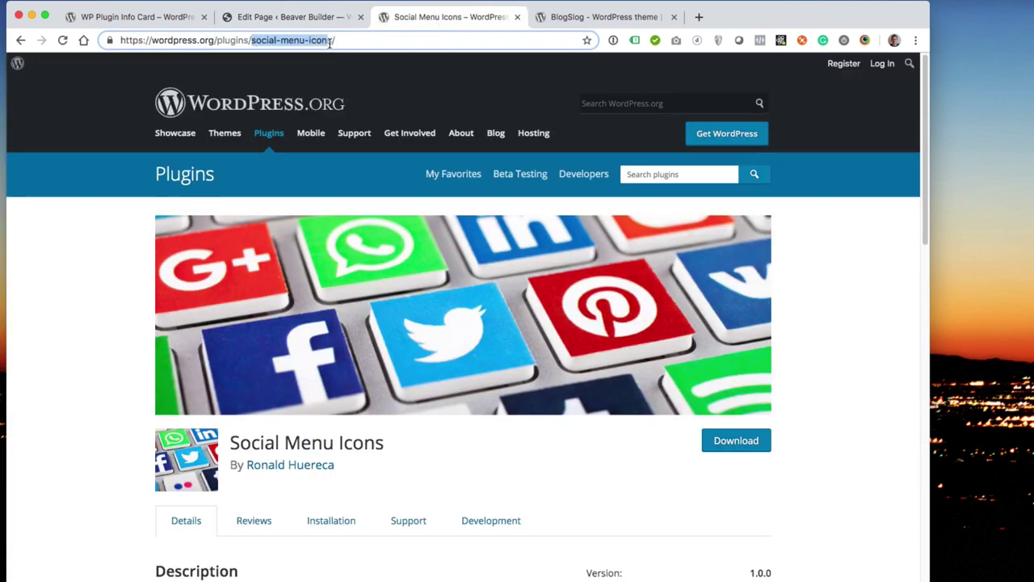
pyautogui.click(324, 25)
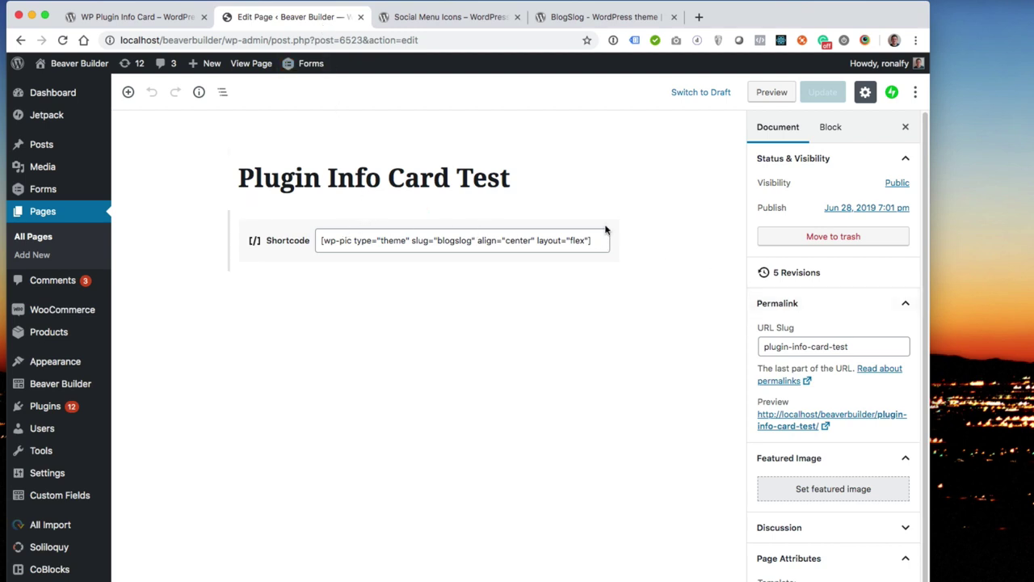
# - Duplicate the shortcode block, set type to plugin and slug to social-menu-icons, and update
pyautogui.click(579, 217)
pyautogui.click(282, 207)
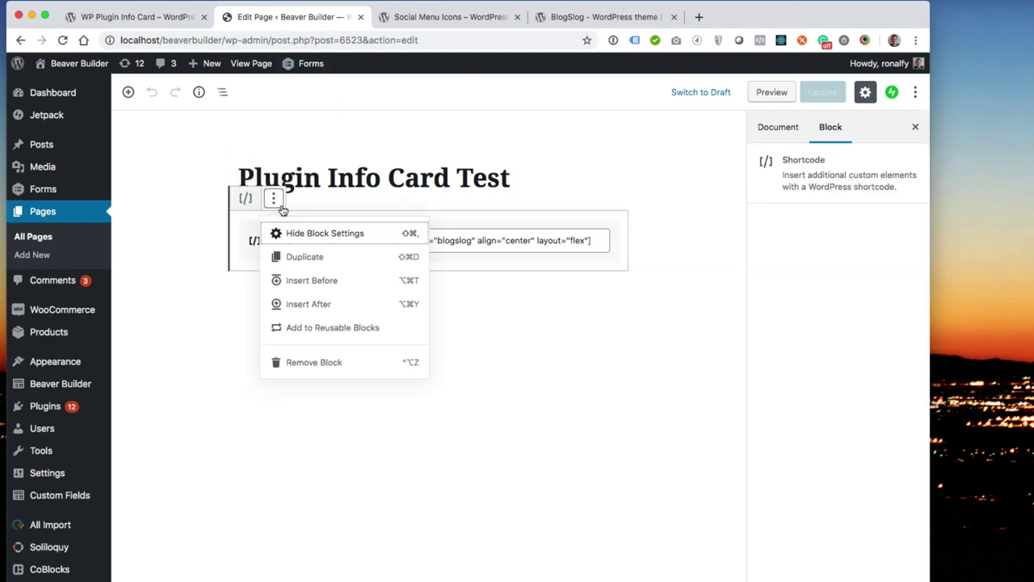
pyautogui.click(322, 265)
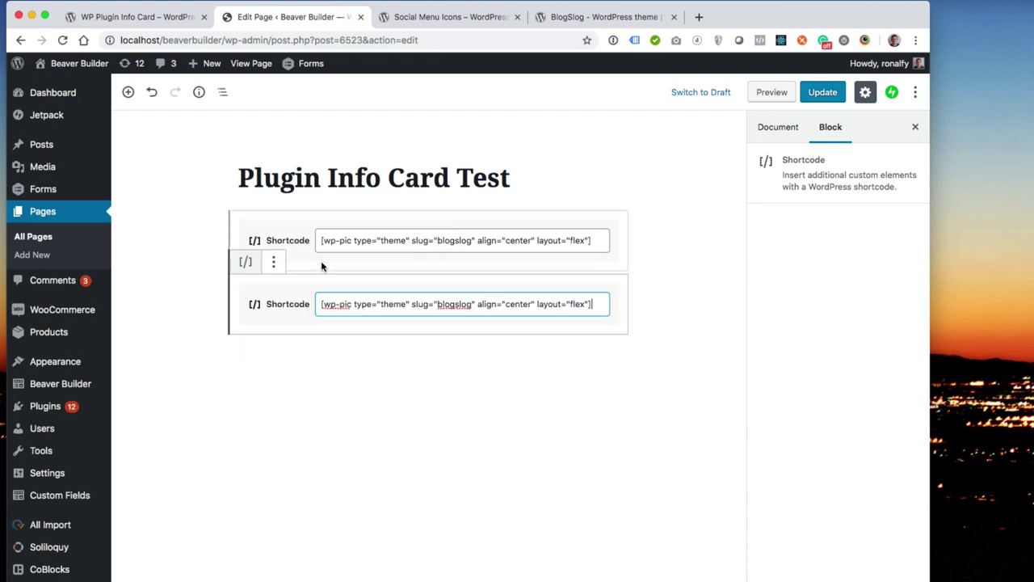
pyautogui.doubleClick(395, 305)
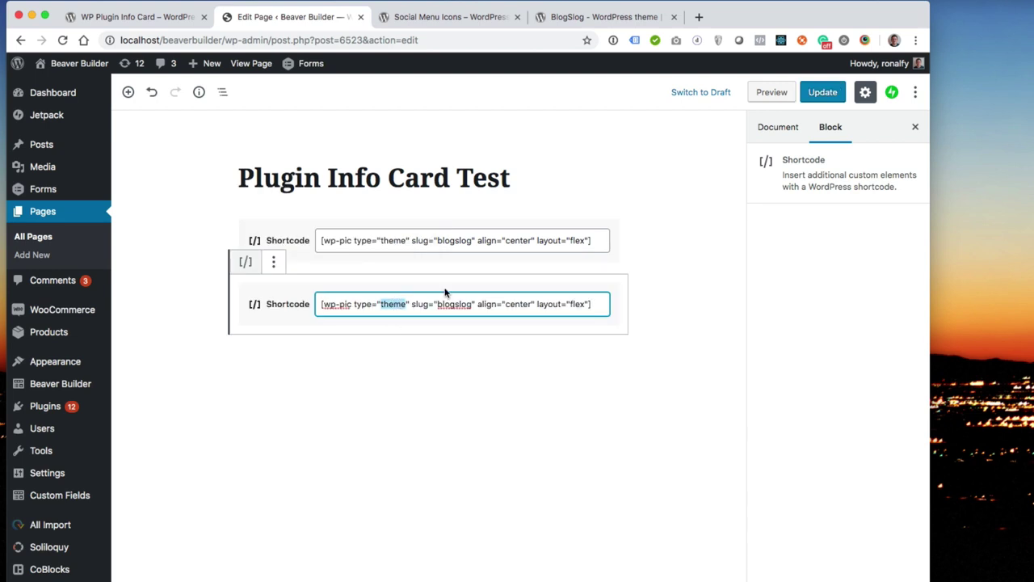
pyautogui.write('plugin')
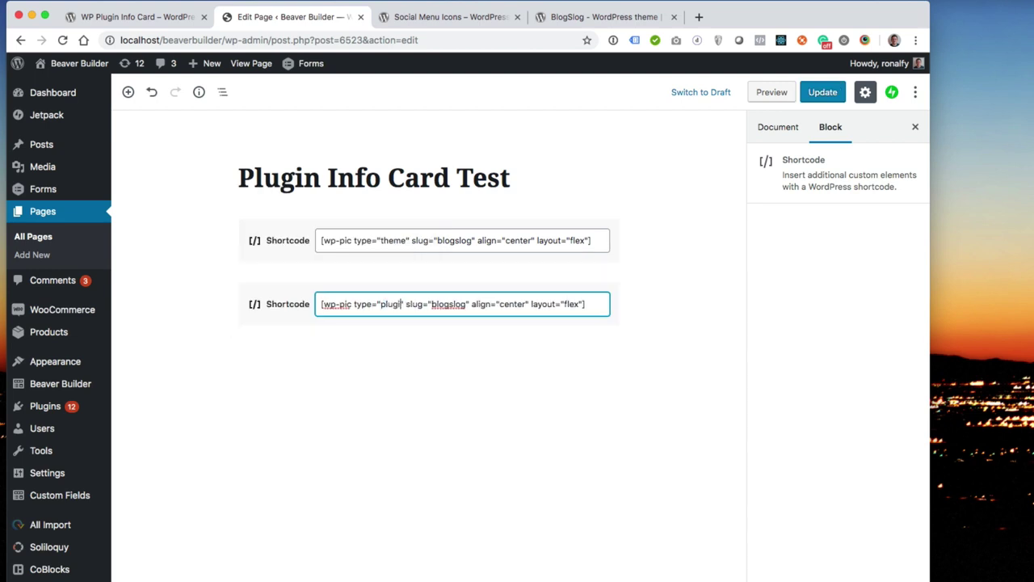
pyautogui.doubleClick(467, 305)
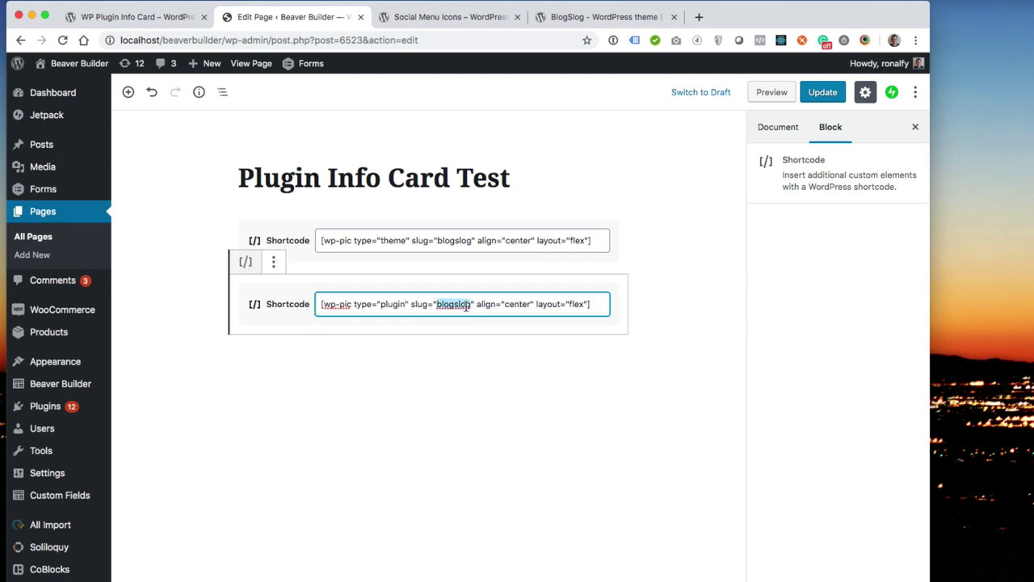
pyautogui.write('social-menu-icons')
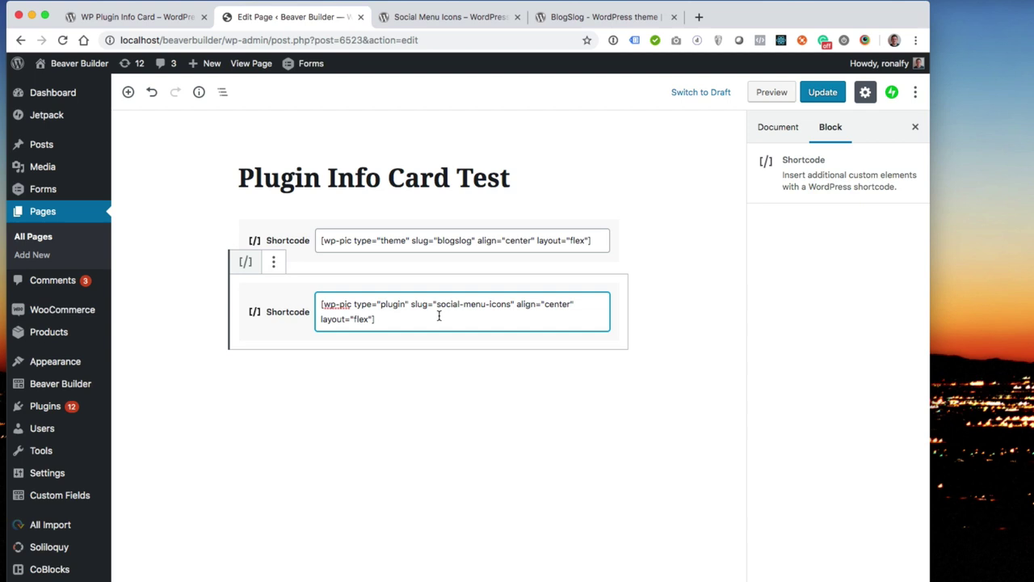
pyautogui.click(831, 95)
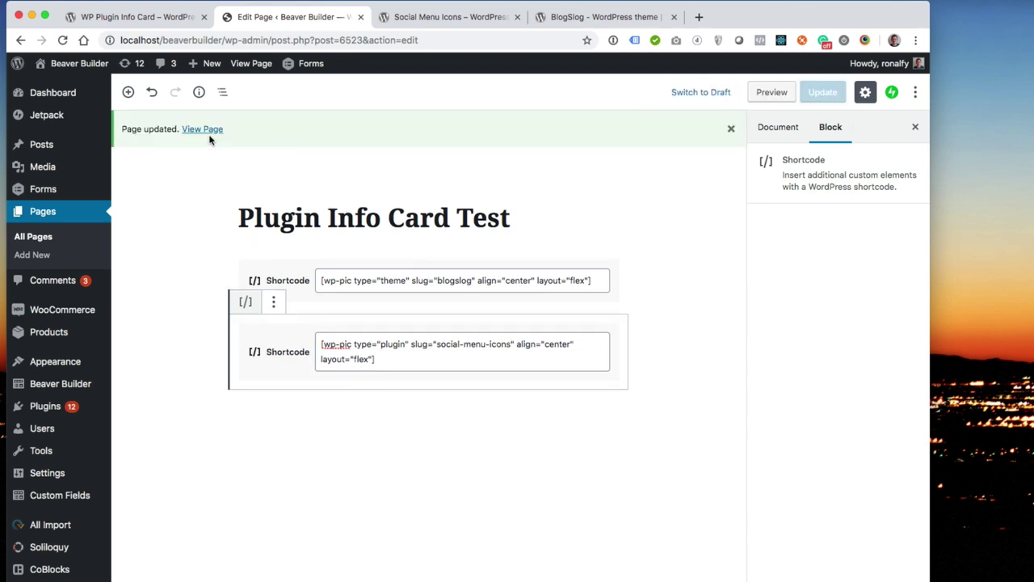
pyautogui.click(213, 132)
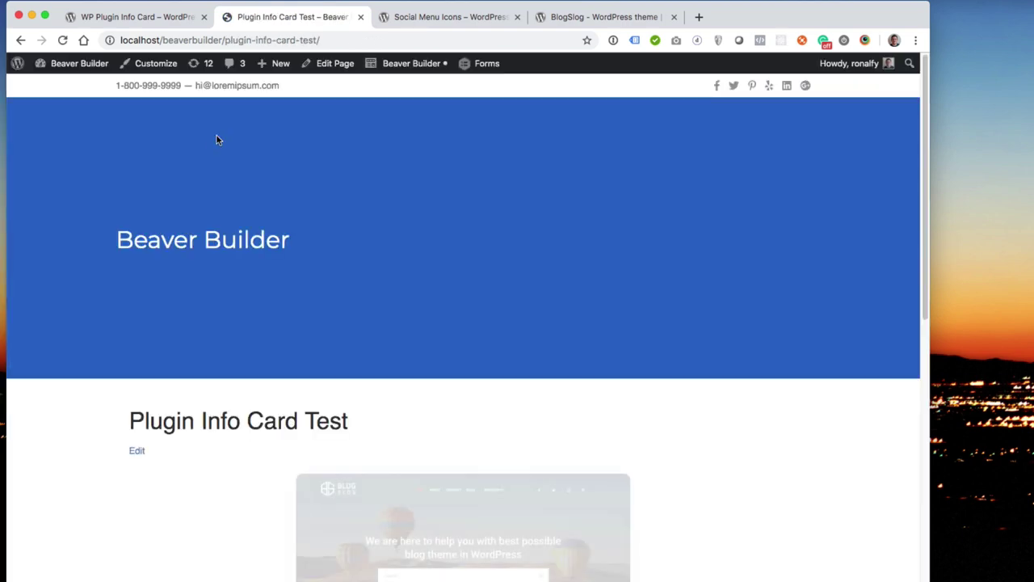
pyautogui.scroll(-3, 220, 271)
pyautogui.scroll(-6, 220, 270)
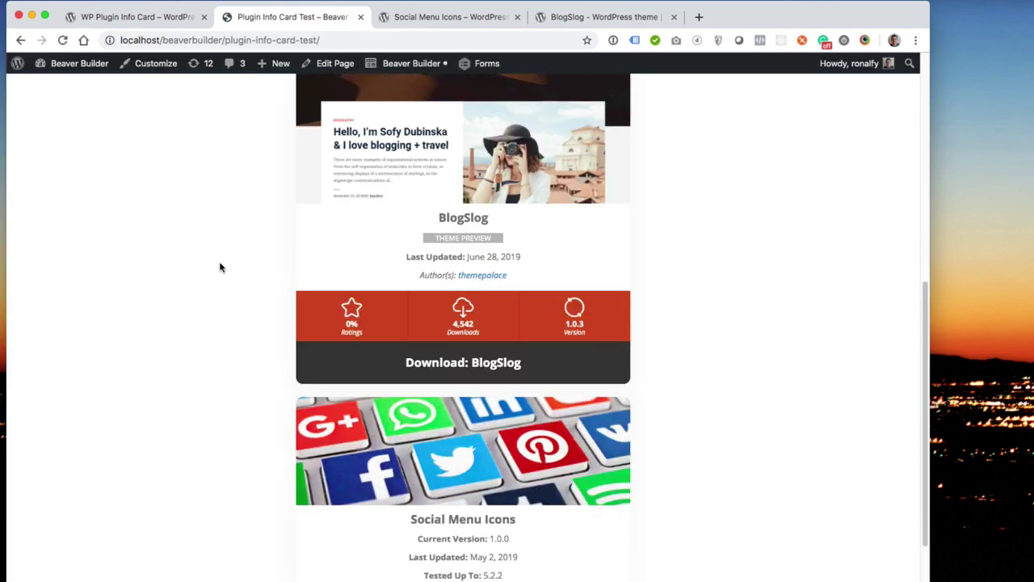
pyautogui.scroll(-2, 234, 449)
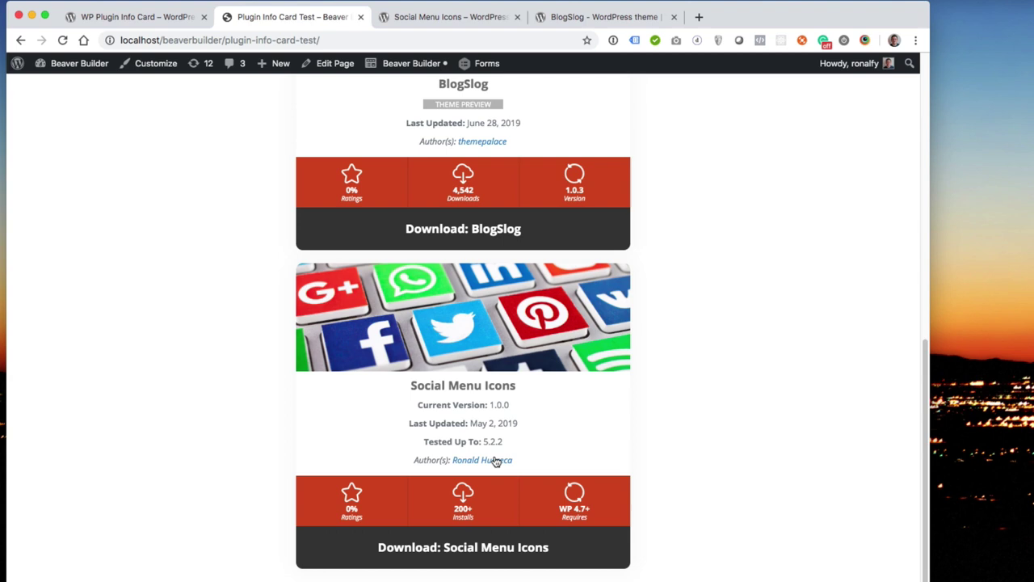
pyautogui.scroll(-1, 507, 426)
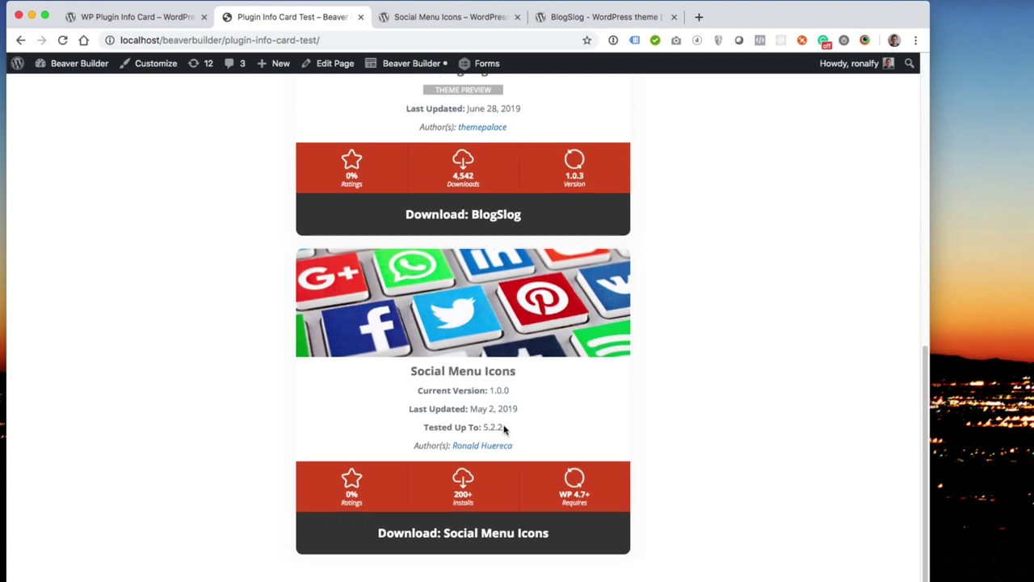
pyautogui.scroll(1, 359, 498)
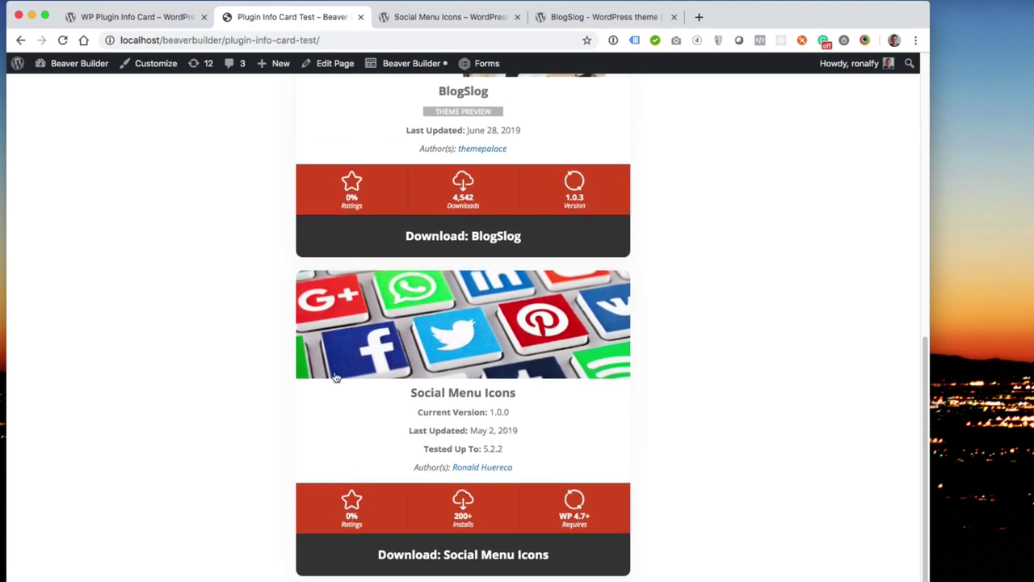
pyautogui.click(326, 71)
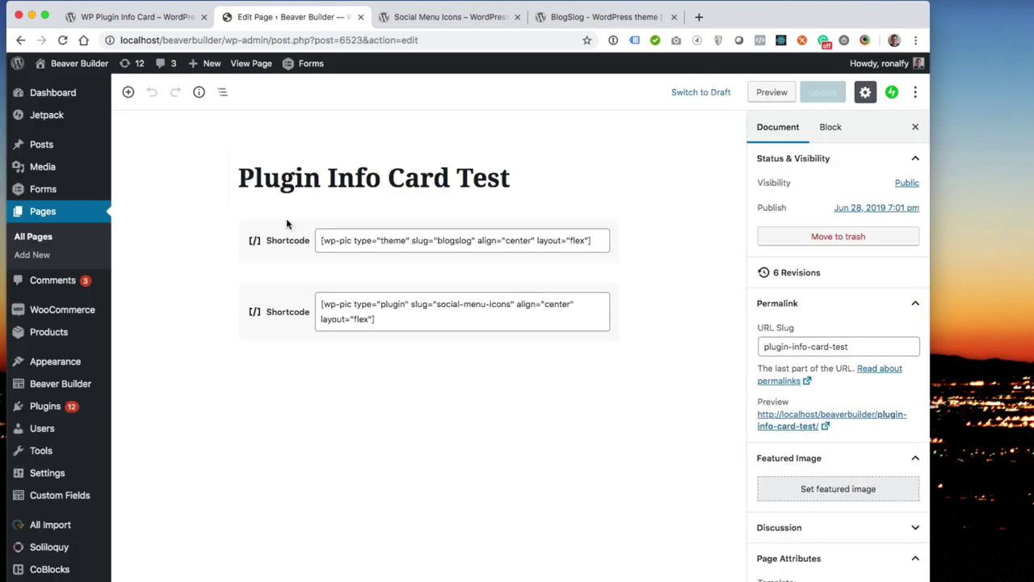
# - Delete the first shortcode block, then the remaining one
pyautogui.click(572, 247)
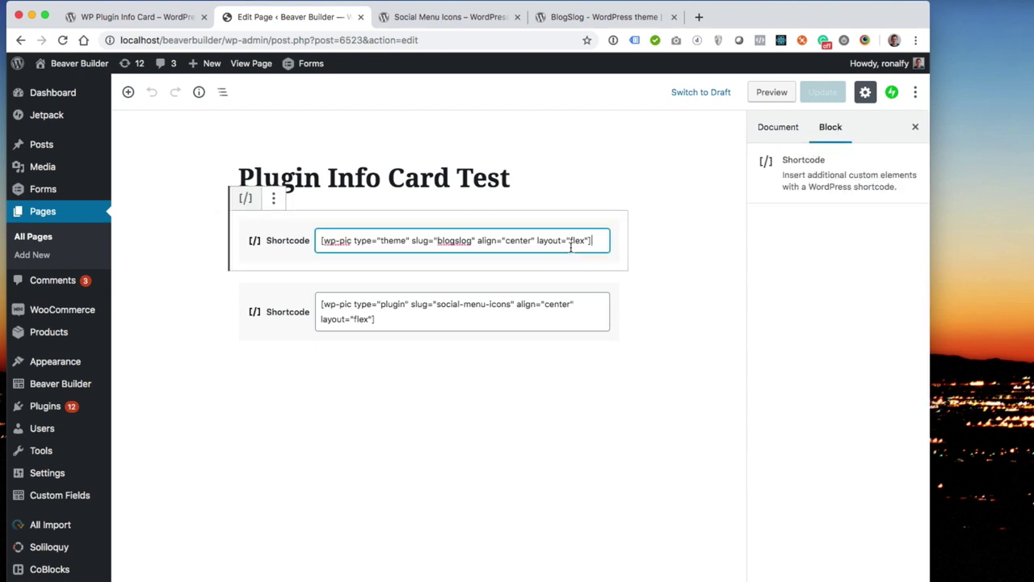
pyautogui.click(278, 203)
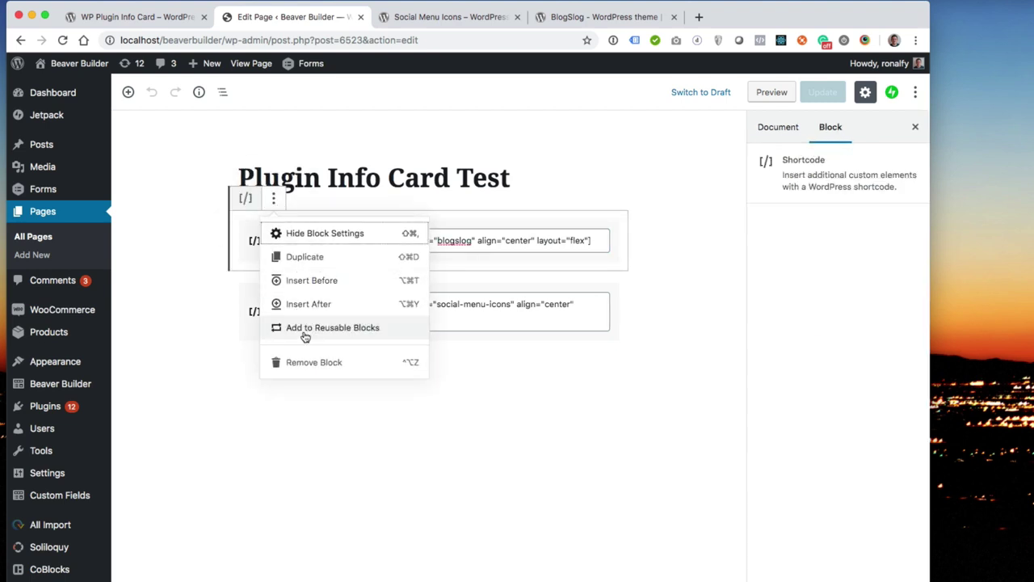
pyautogui.click(310, 360)
pyautogui.click(291, 266)
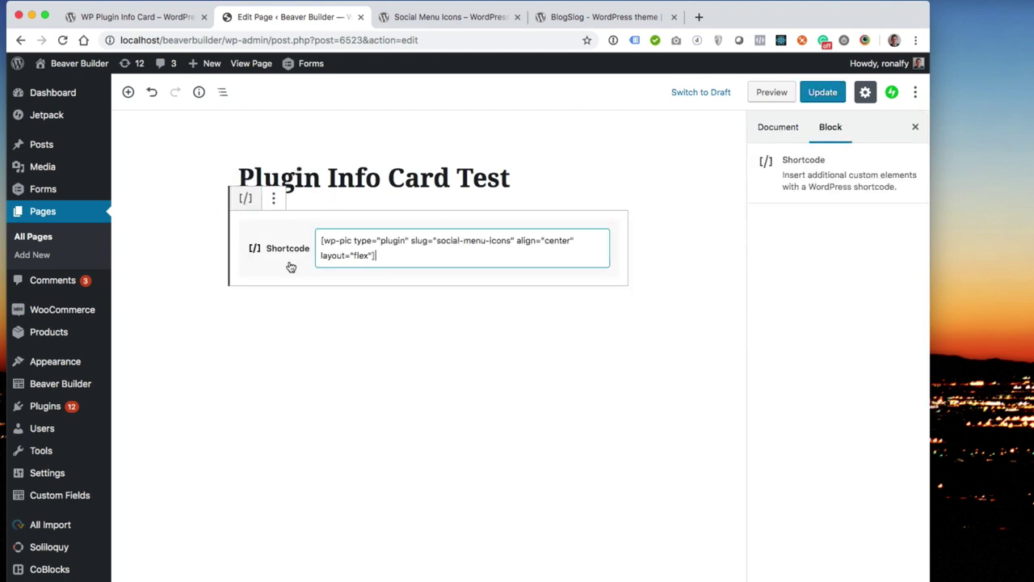
pyautogui.click(272, 198)
pyautogui.click(312, 364)
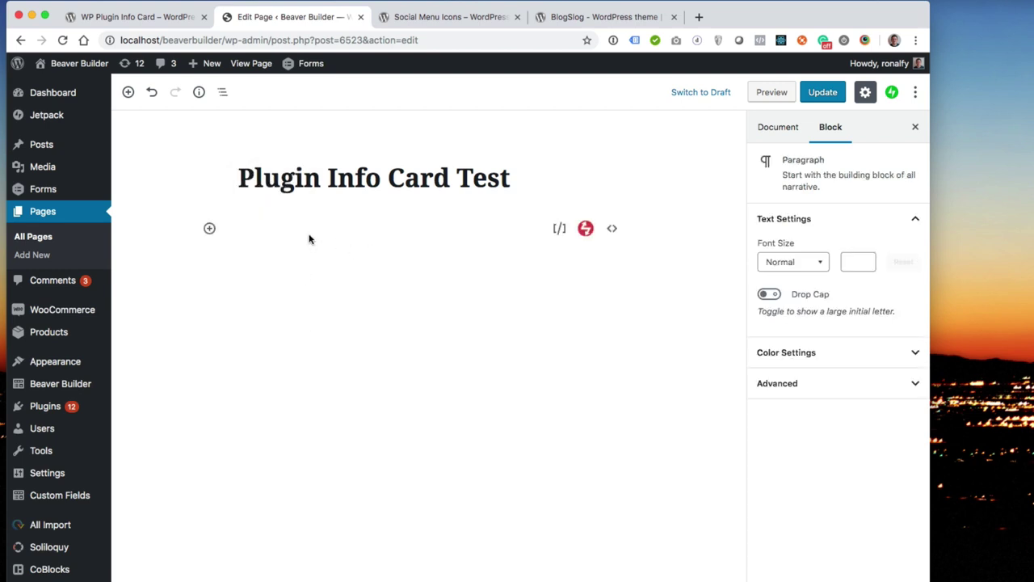
# - Insert a WP Plugin Info Card block from Common Blocks
pyautogui.click(210, 229)
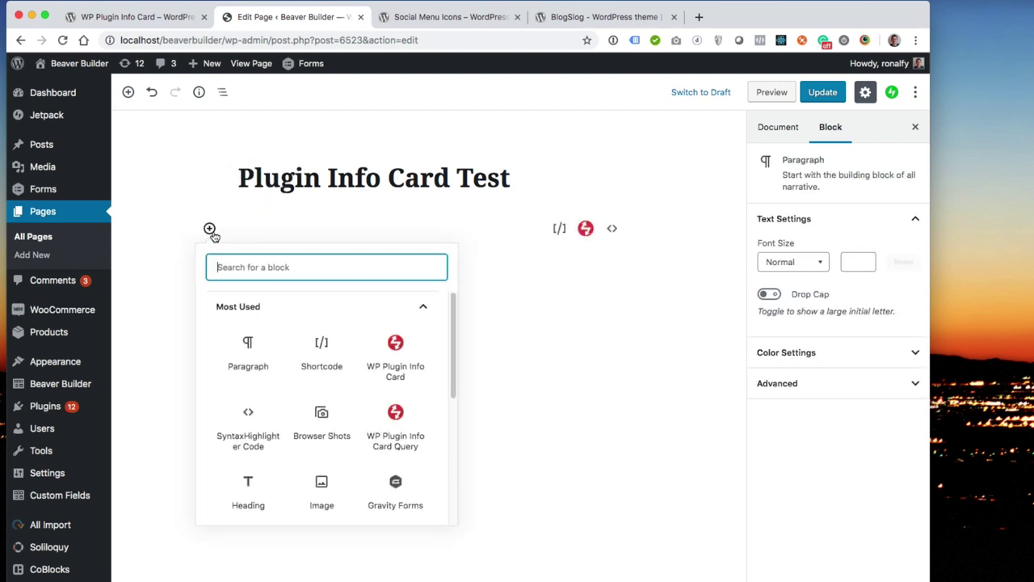
pyautogui.scroll(-4, 252, 412)
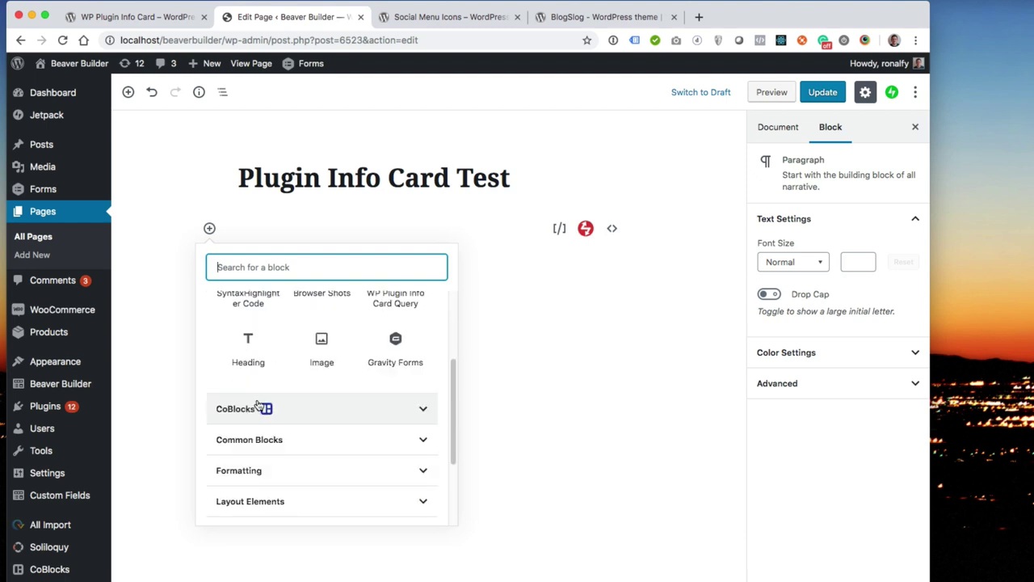
pyautogui.click(250, 435)
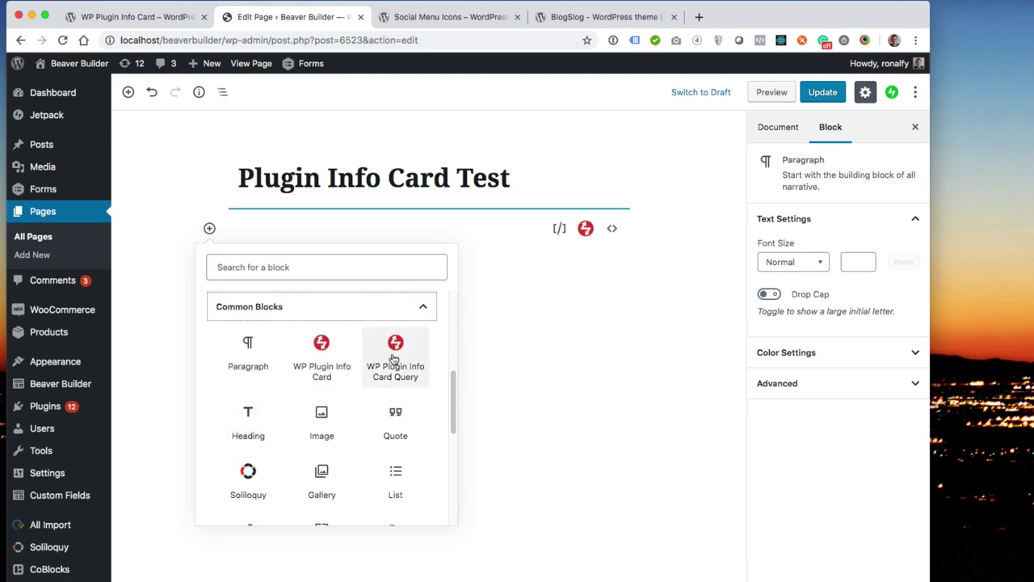
pyautogui.click(321, 357)
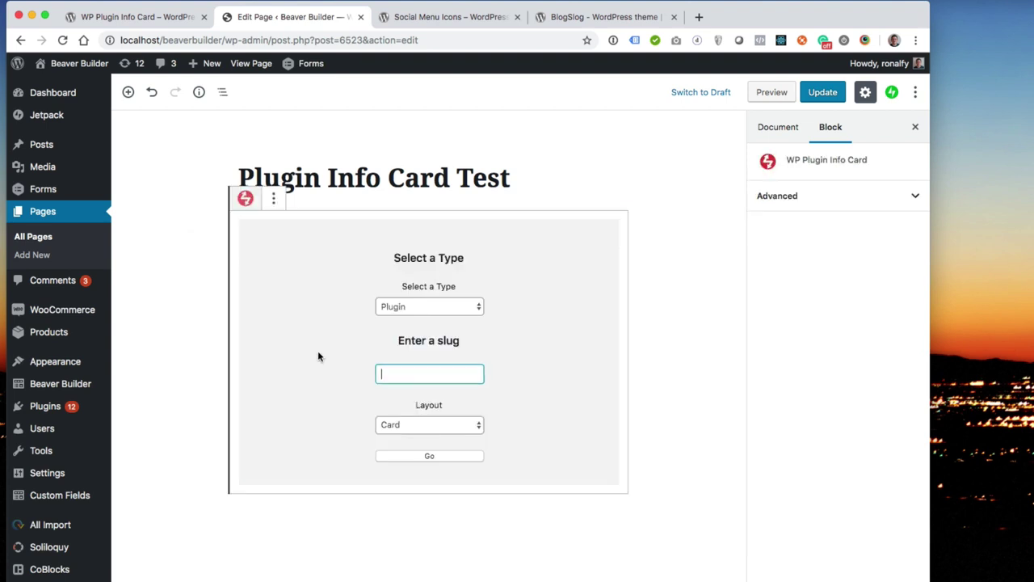
# - Set the card to Plugin with slug social-menu-icons and WordPress layout, and generate it
pyautogui.click(407, 308)
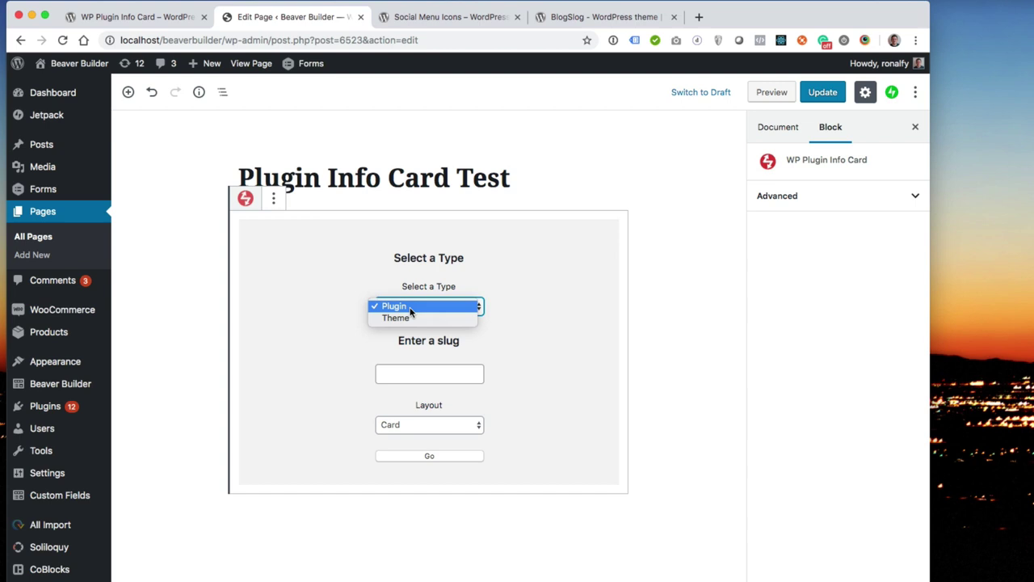
pyautogui.click(404, 371)
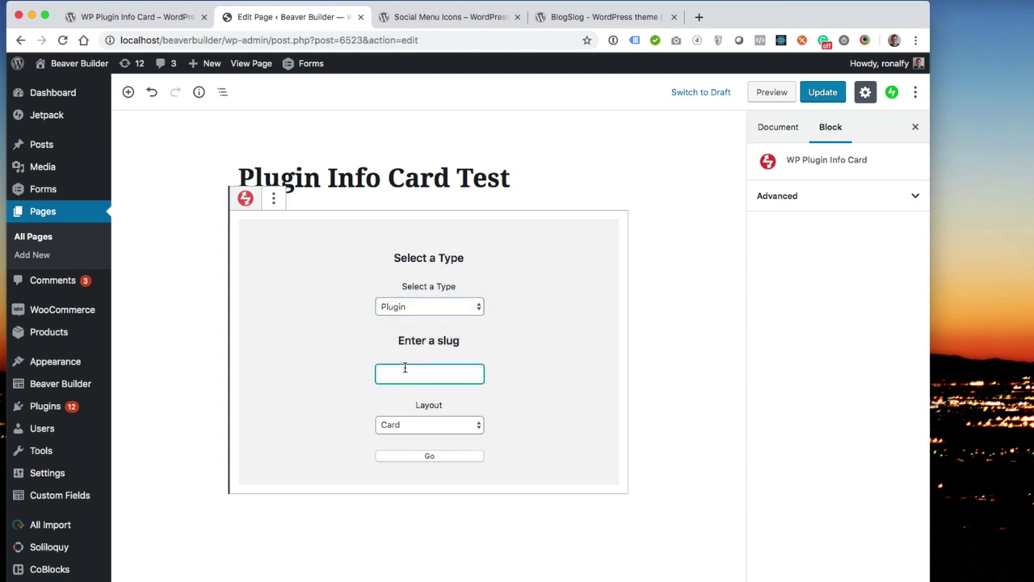
pyautogui.write('v')
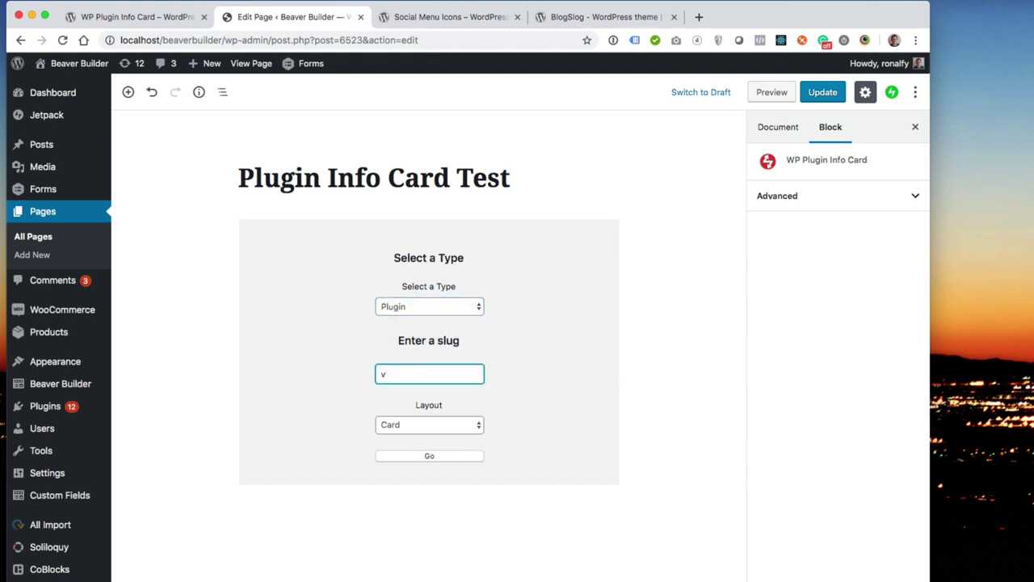
pyautogui.write('social-menu-icons')
pyautogui.click(410, 426)
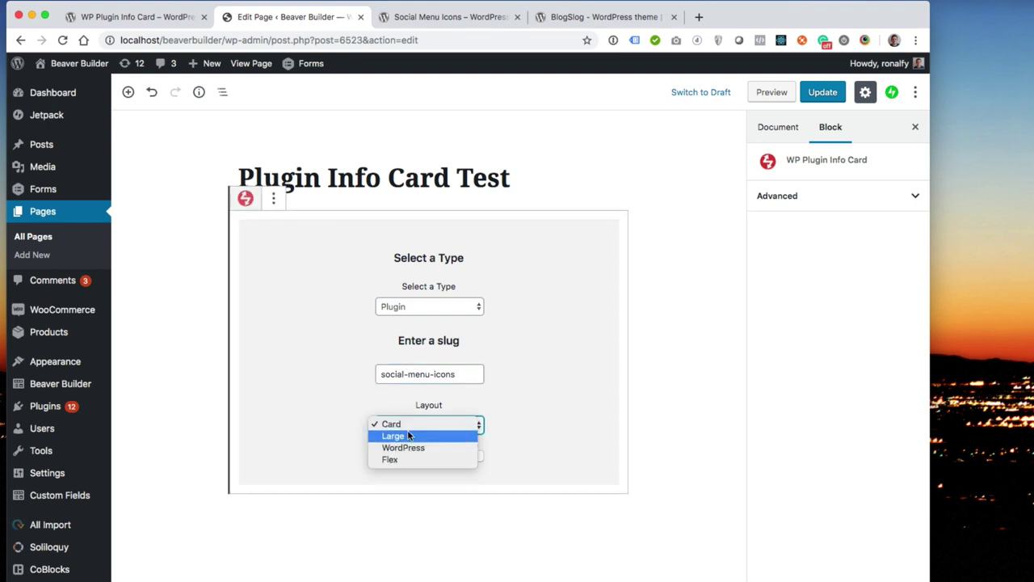
pyautogui.click(406, 449)
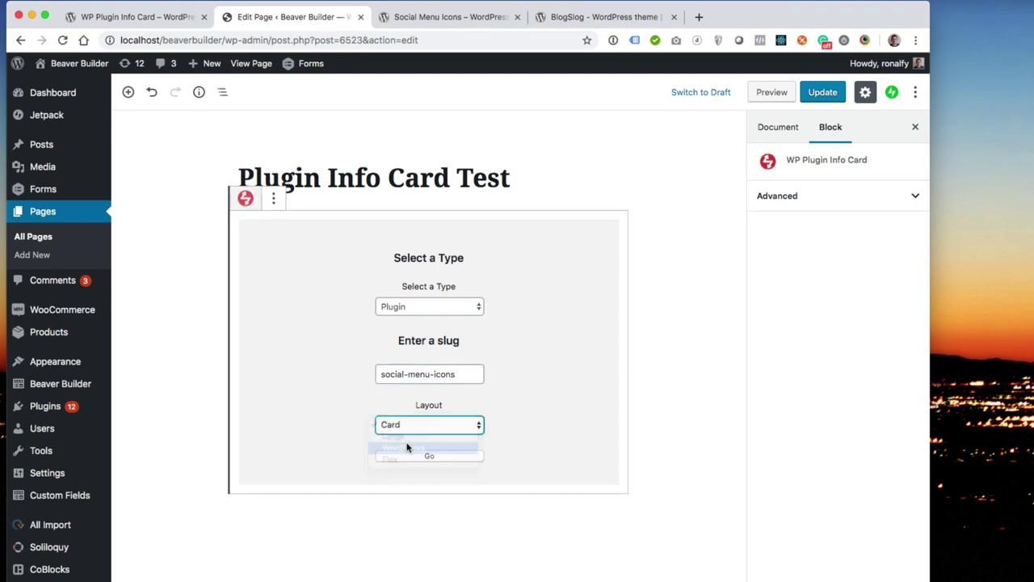
pyautogui.click(428, 457)
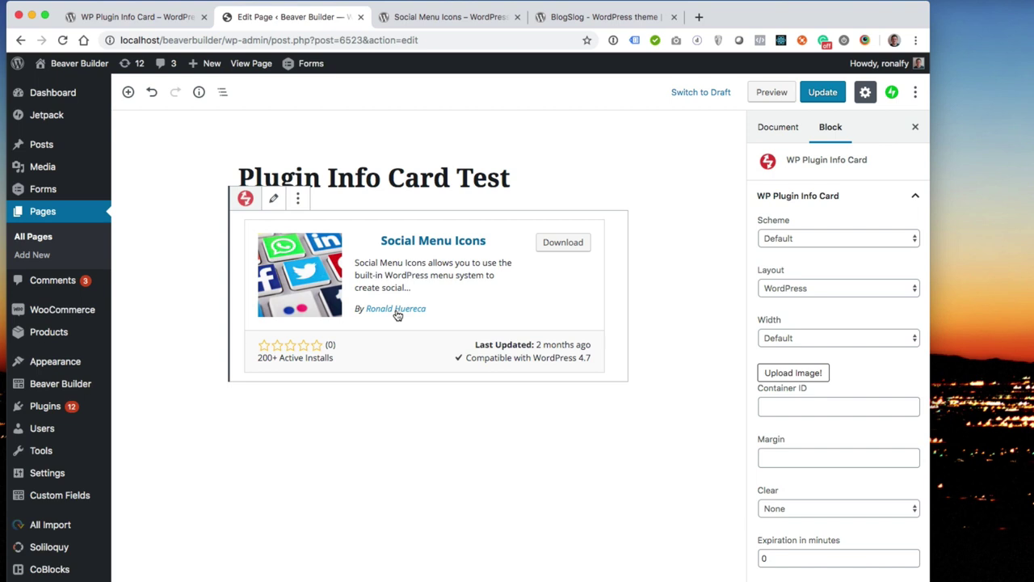
# - Keep the Default scheme, WordPress layout and Clear set to None in the block sidebar
pyautogui.click(806, 242)
pyautogui.click(812, 223)
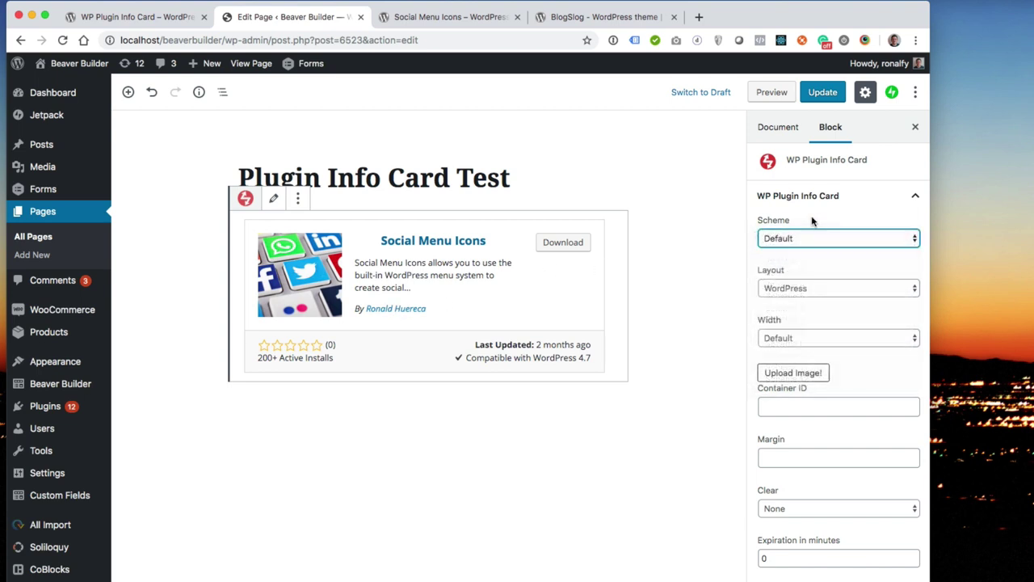
pyautogui.click(796, 287)
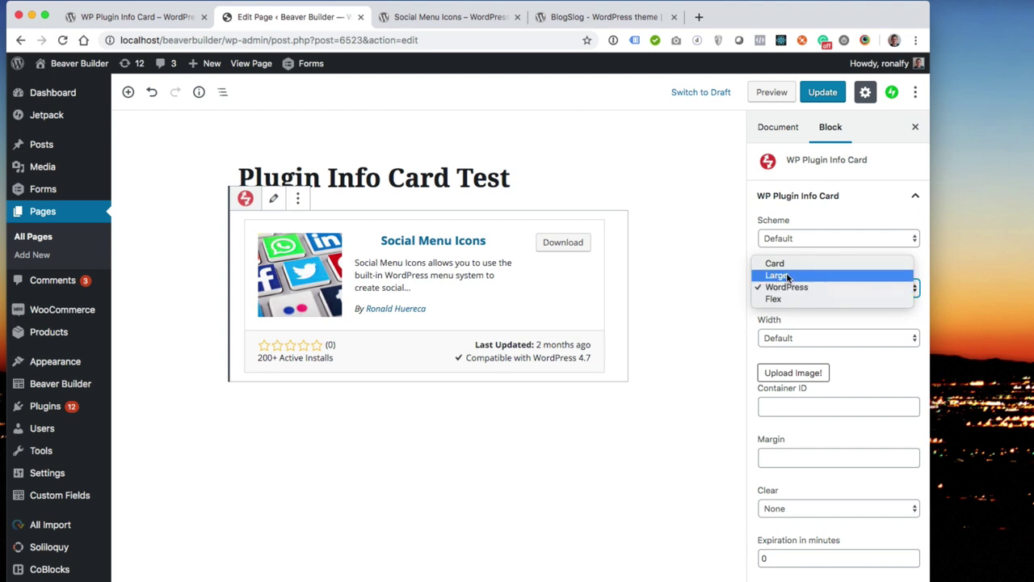
pyautogui.click(803, 325)
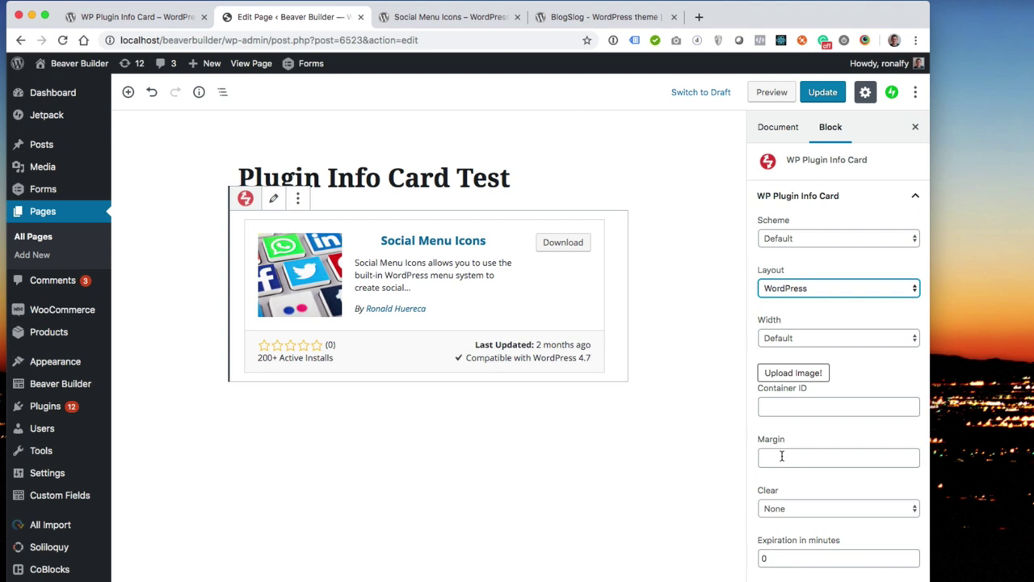
pyautogui.click(786, 508)
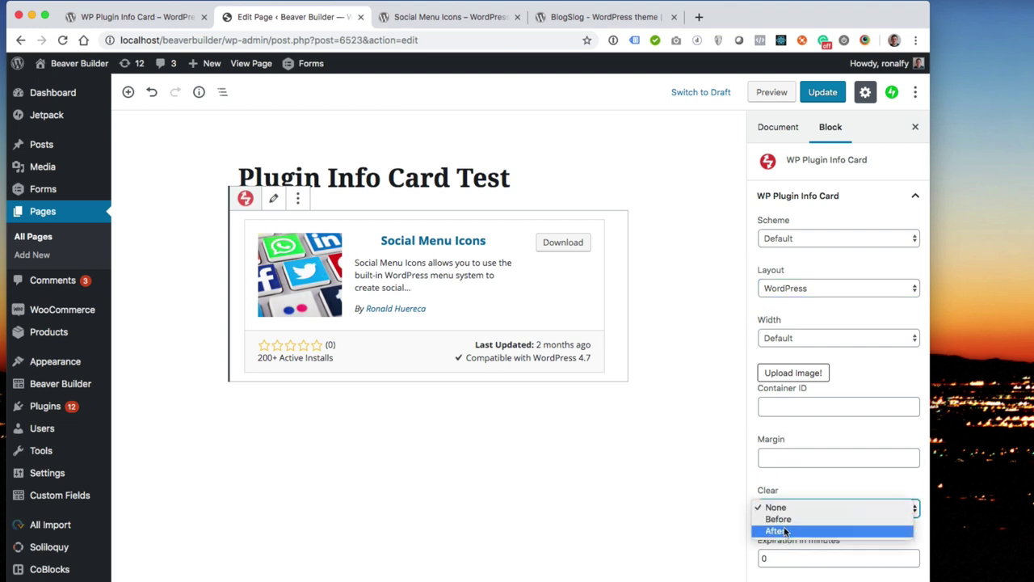
pyautogui.click(780, 507)
# - Set Expiration in minutes to 10
pyautogui.click(777, 559)
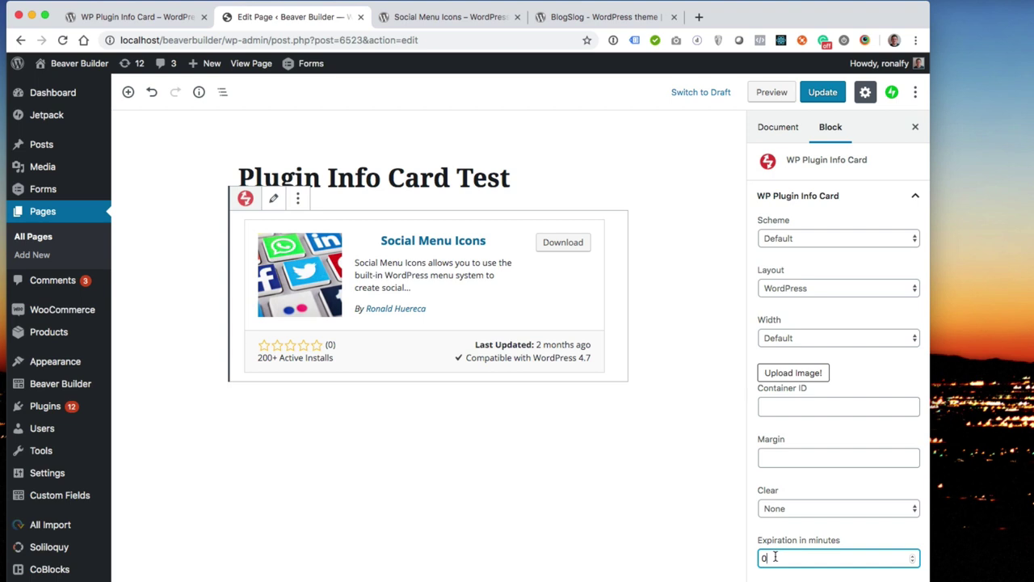
pyautogui.doubleClick(775, 558)
pyautogui.write('10')
pyautogui.press('Tab')
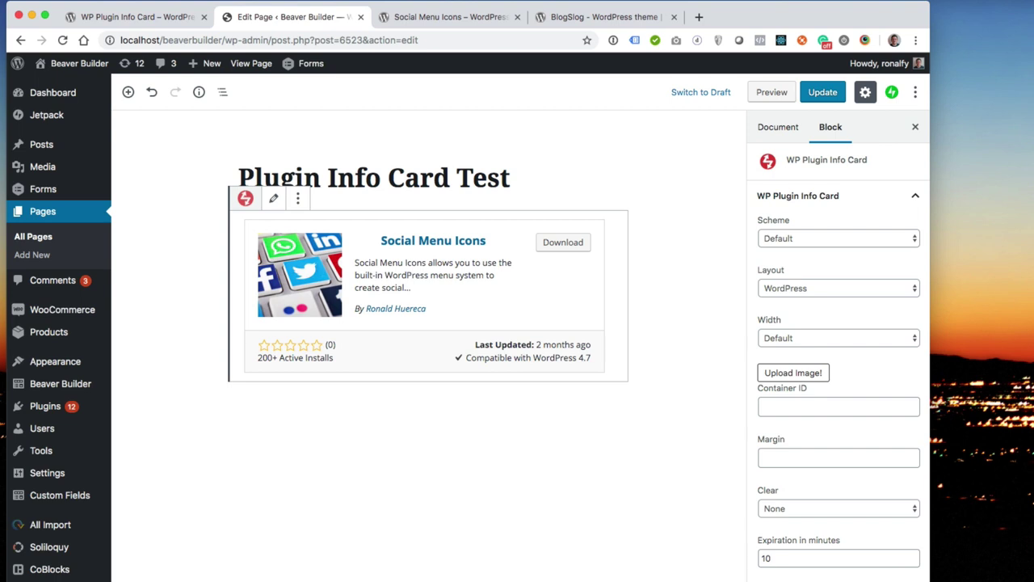
# - Update the page, check the card on the live site, and return to editing
pyautogui.click(816, 92)
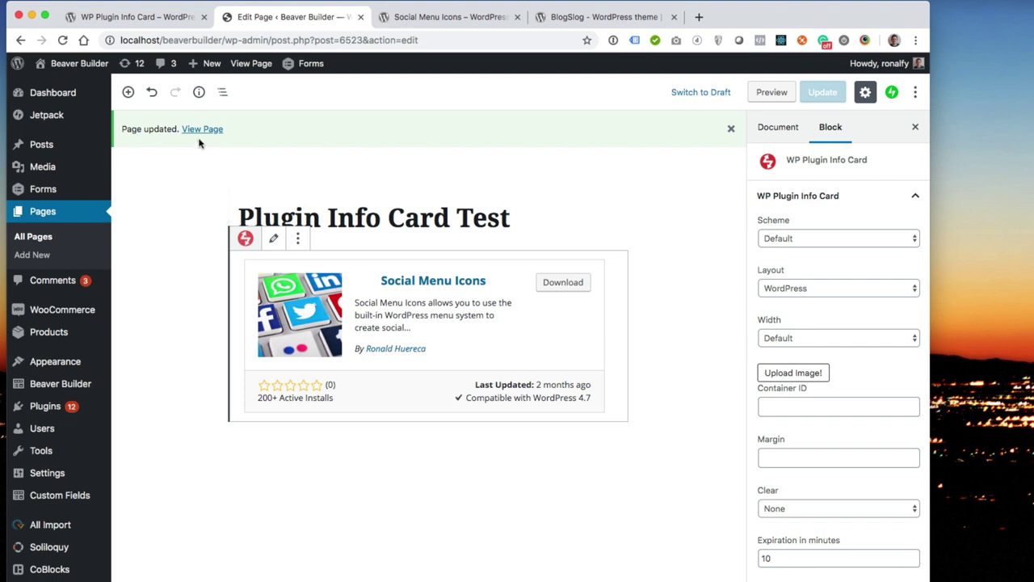
pyautogui.click(199, 134)
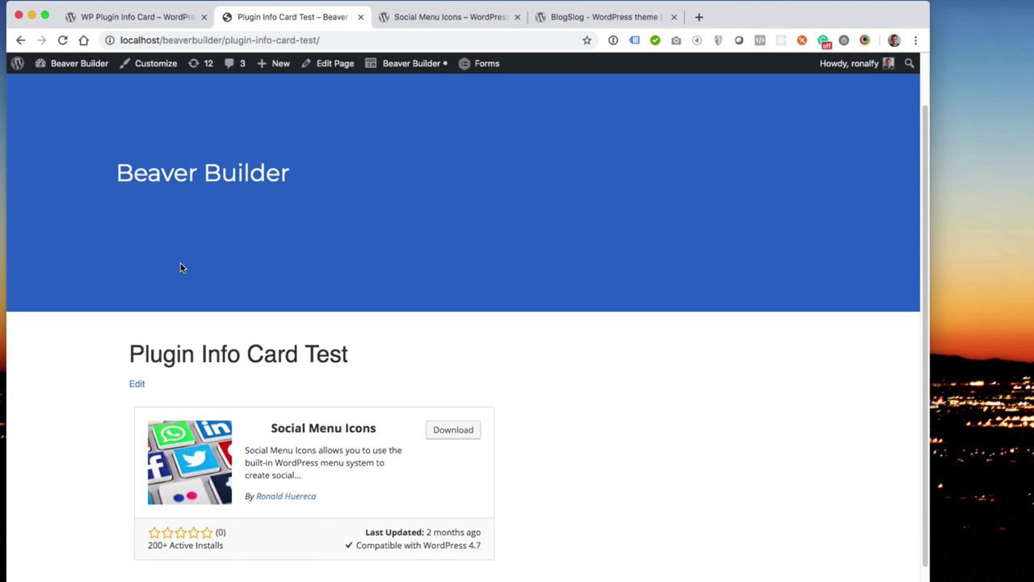
pyautogui.click(331, 69)
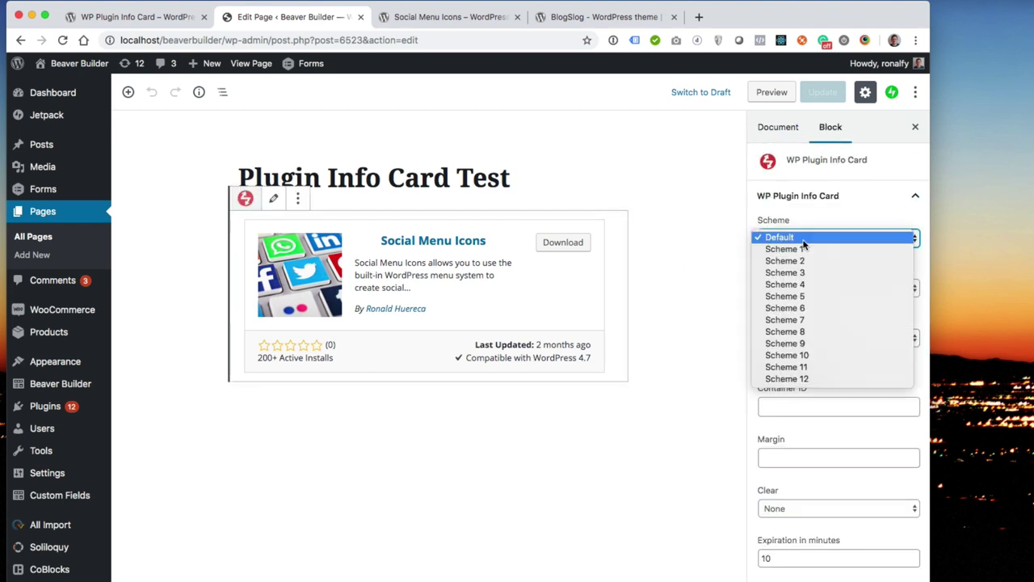
# - Switch the card to the Card layout
pyautogui.click(804, 243)
pyautogui.click(788, 288)
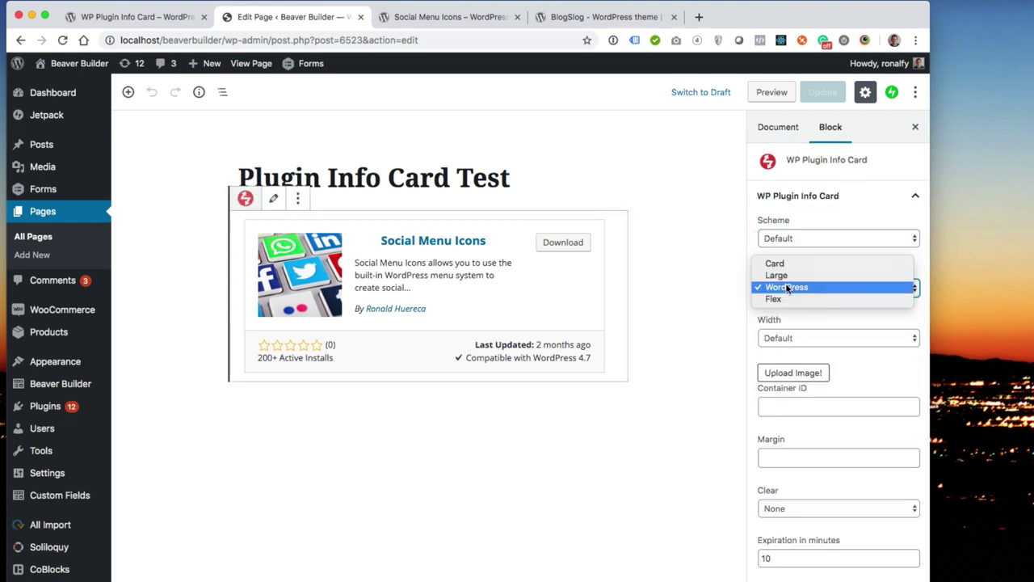
pyautogui.click(782, 268)
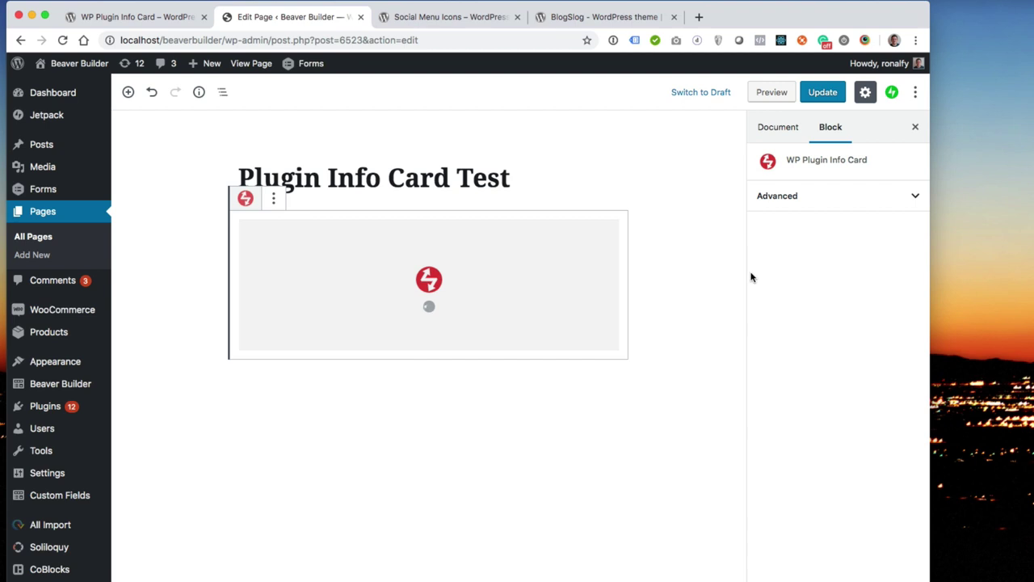
# - Try colour Schemes 12 and 11, then settle on Scheme 6
pyautogui.click(788, 236)
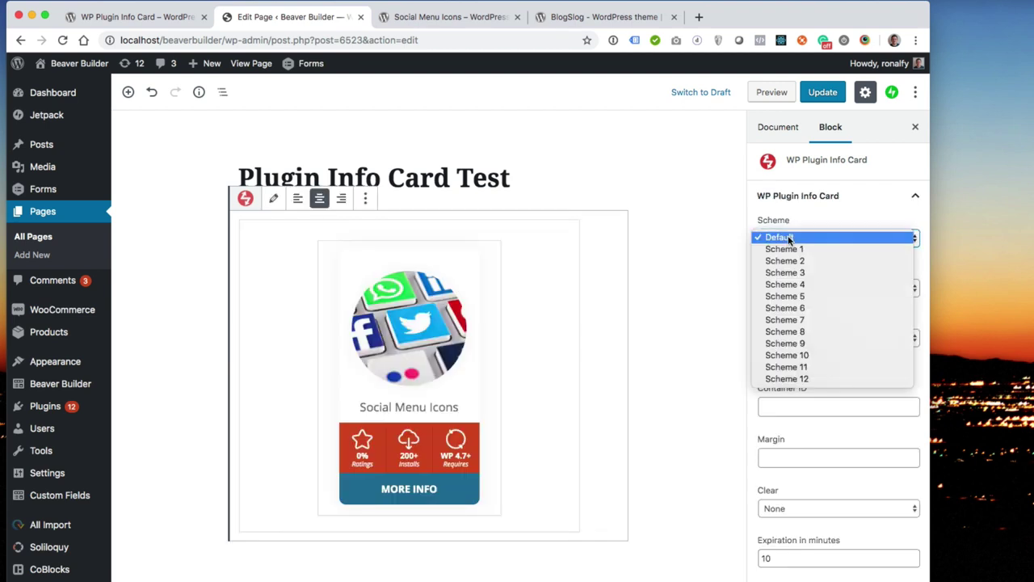
pyautogui.click(790, 378)
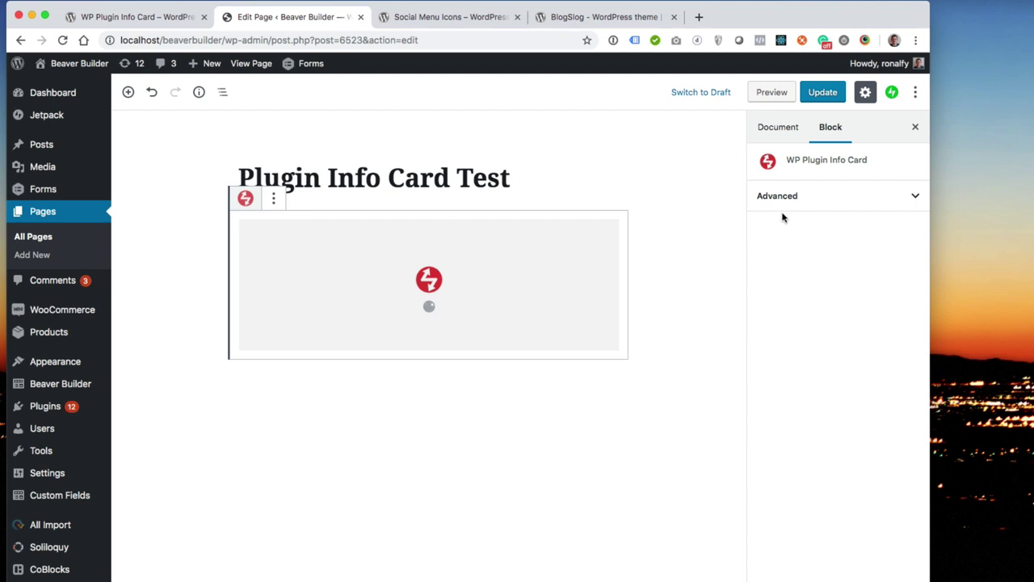
pyautogui.click(787, 249)
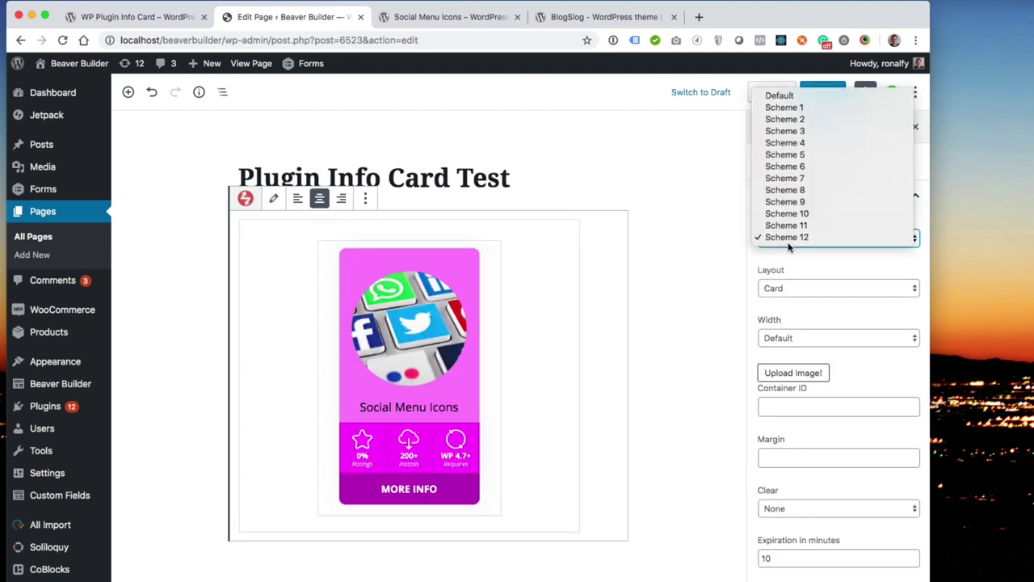
pyautogui.click(793, 226)
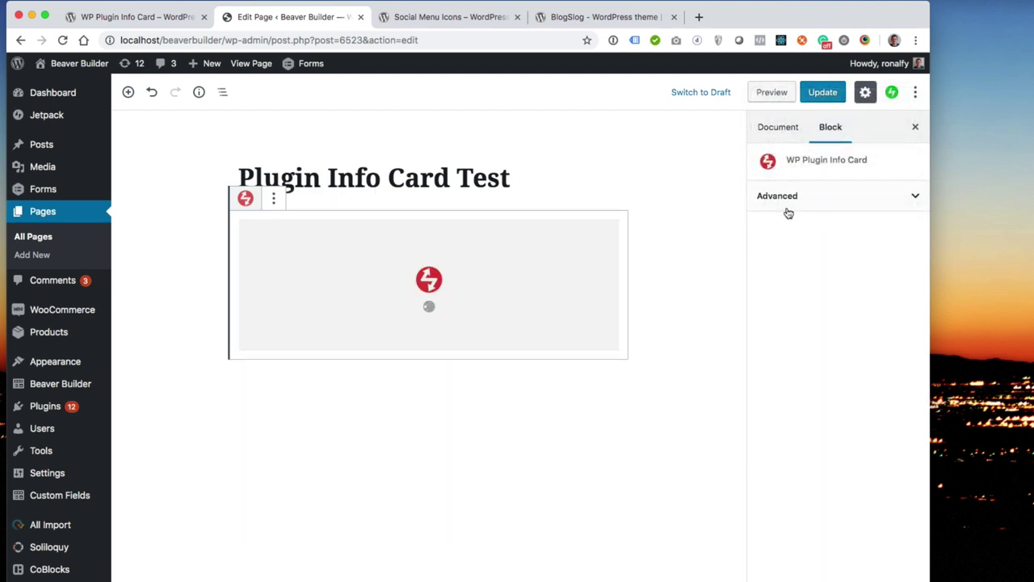
pyautogui.click(786, 238)
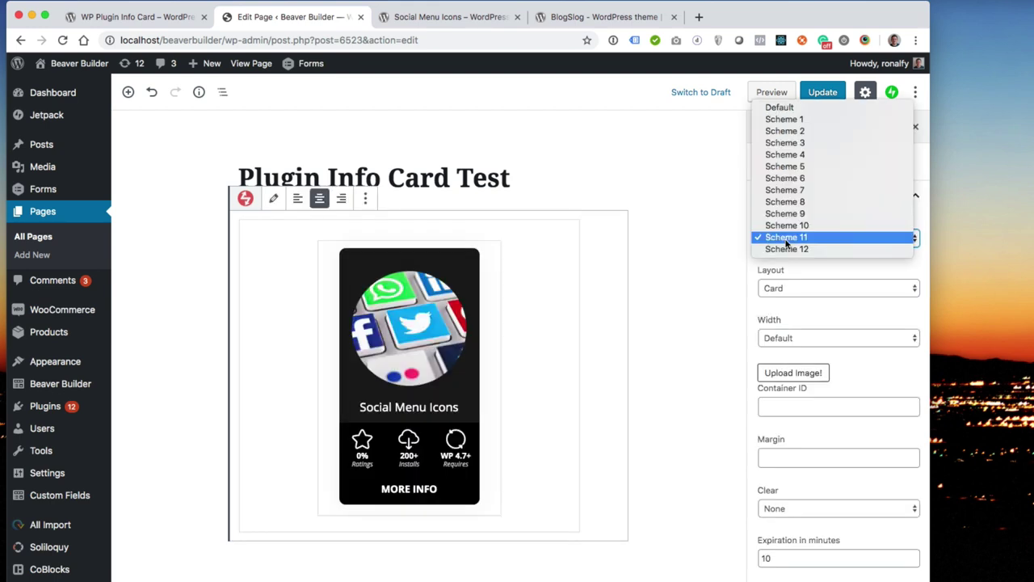
pyautogui.click(785, 191)
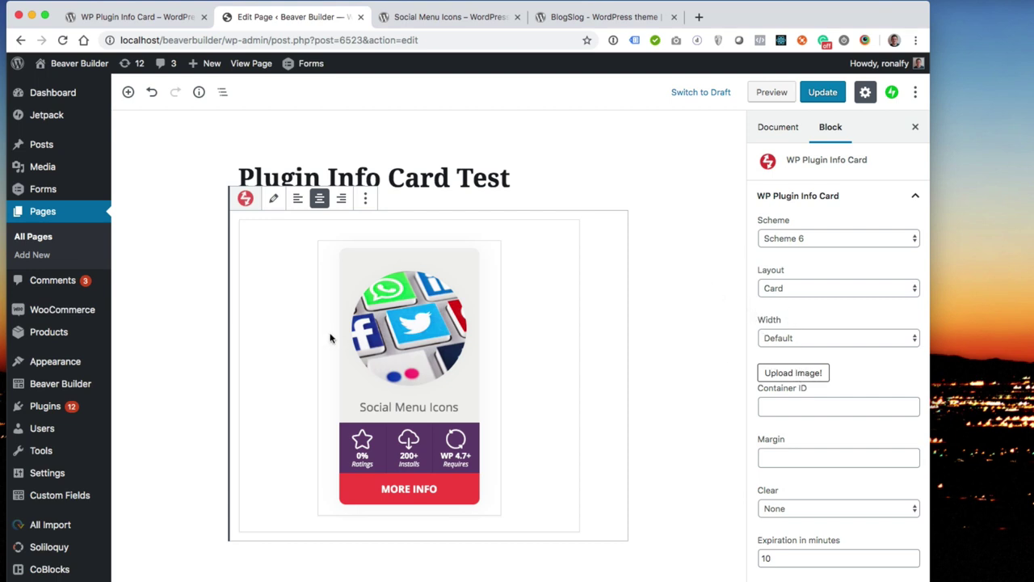
# - Switch the card to the Flex layout and update the page
pyautogui.click(782, 293)
pyautogui.click(779, 321)
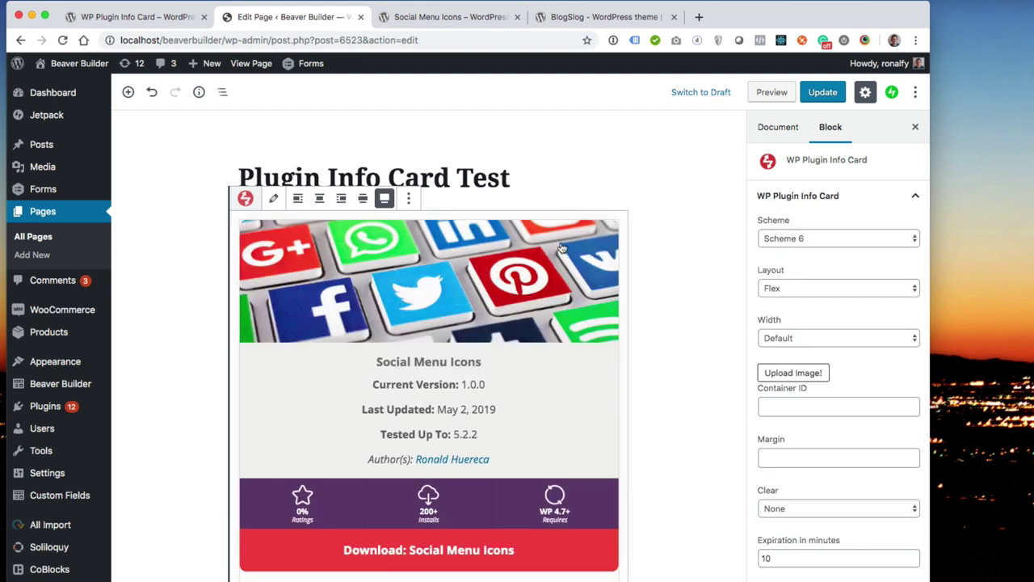
pyautogui.click(817, 95)
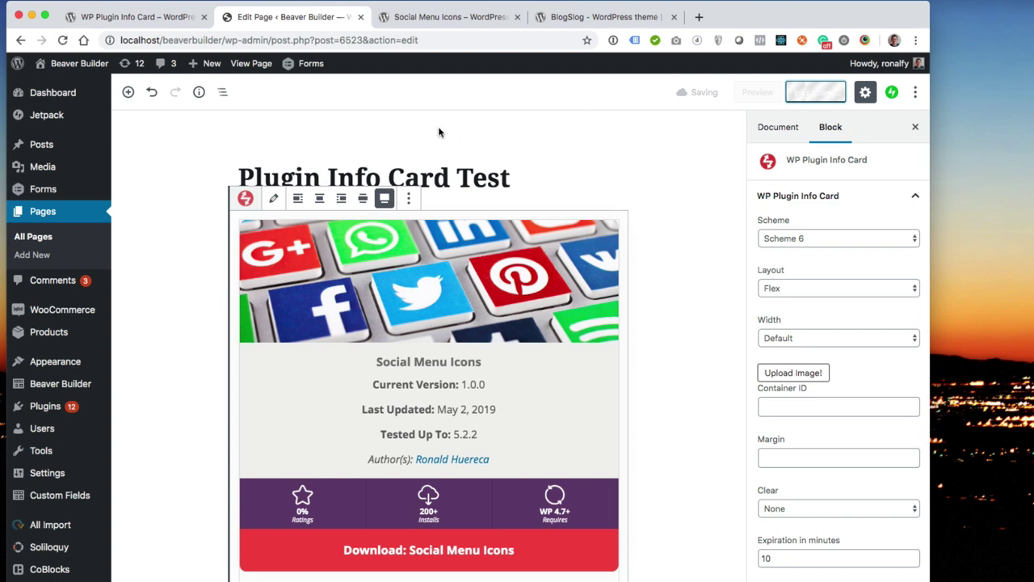
# - View the published page, scroll through the card, and return to the editor
pyautogui.click(191, 130)
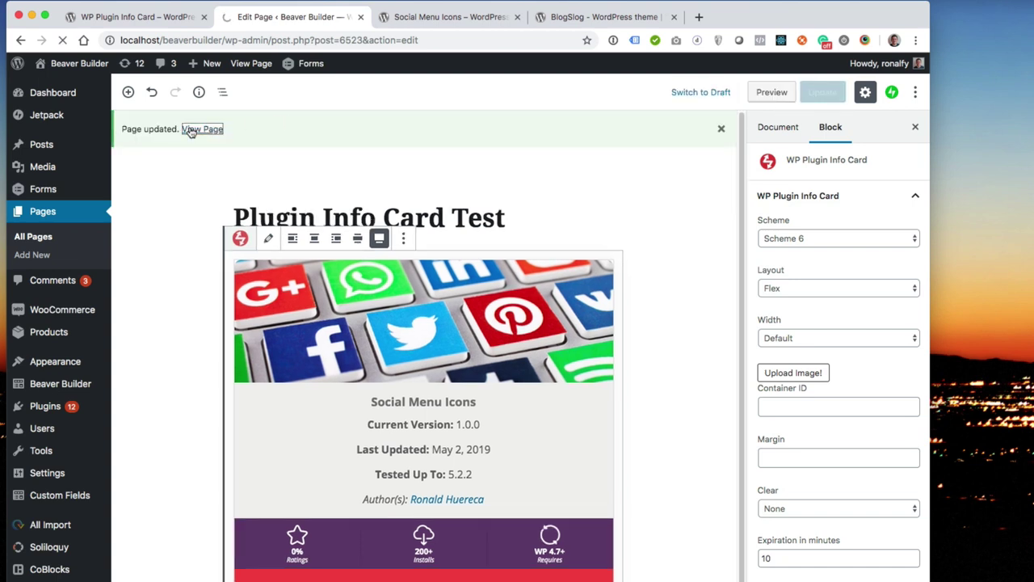
pyautogui.scroll(-5, 223, 269)
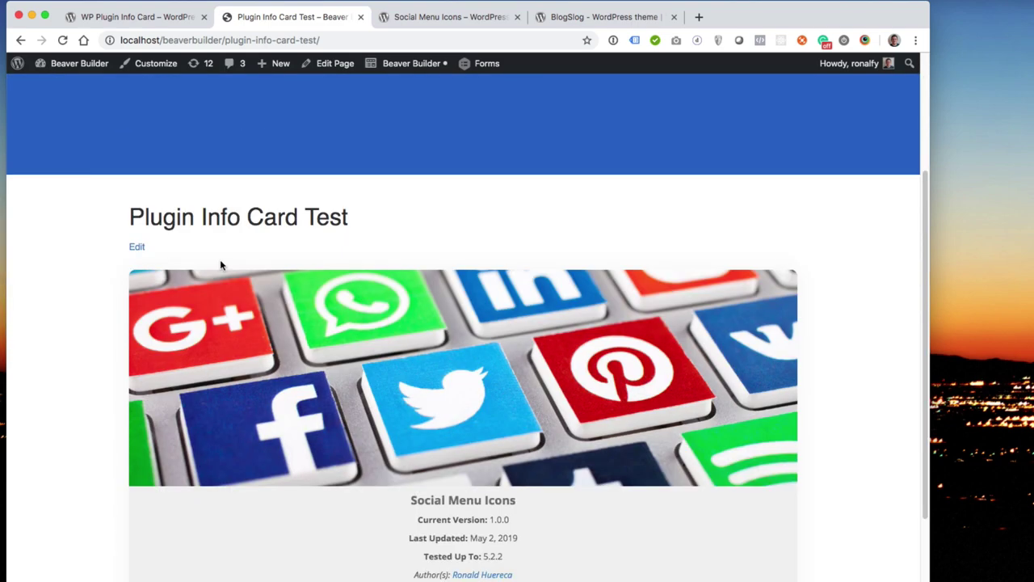
pyautogui.scroll(-5, 222, 266)
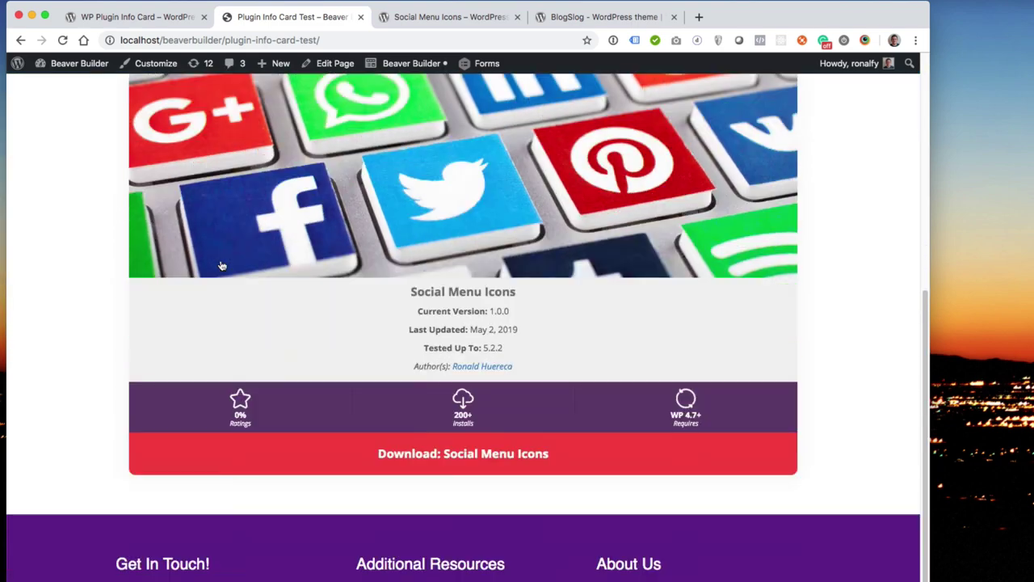
pyautogui.scroll(4, 223, 265)
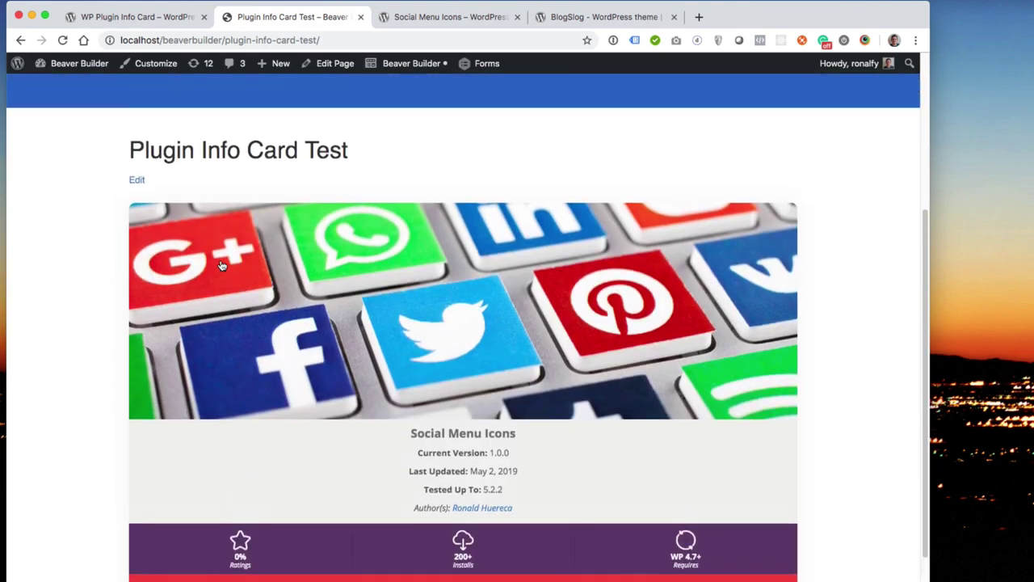
pyautogui.scroll(1, 222, 266)
pyautogui.scroll(1, 222, 266)
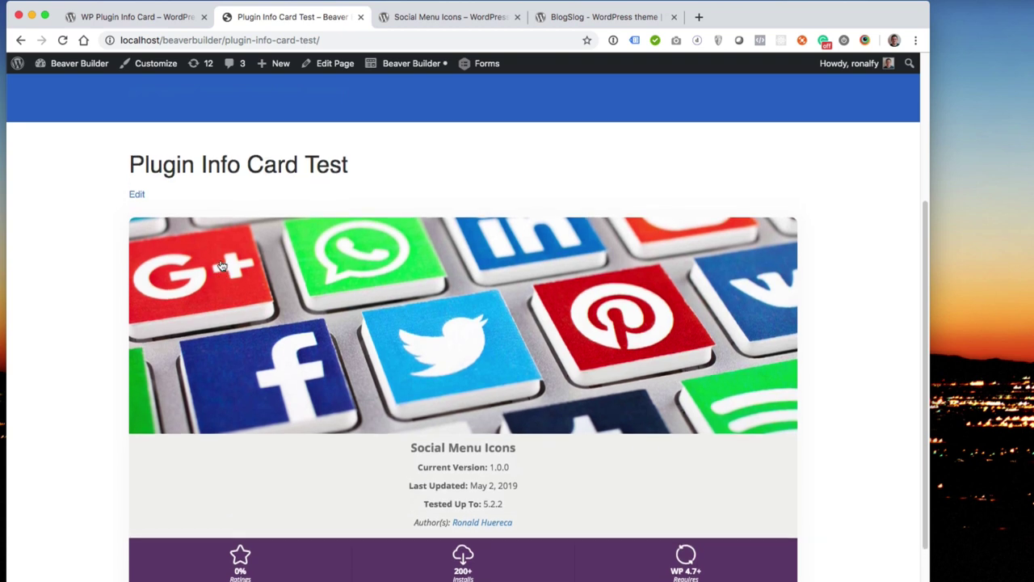
pyautogui.scroll(1, 222, 266)
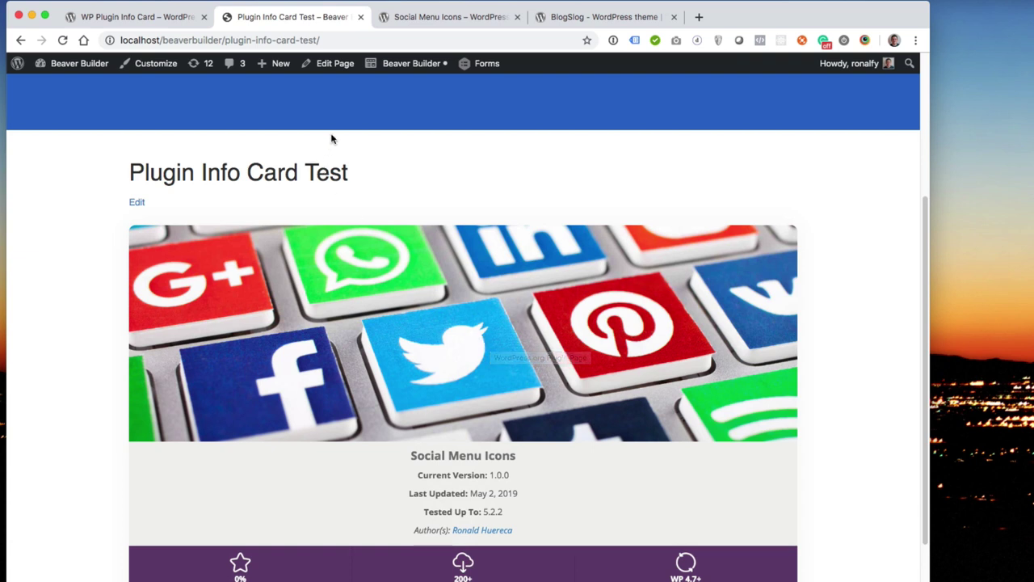
pyautogui.click(330, 72)
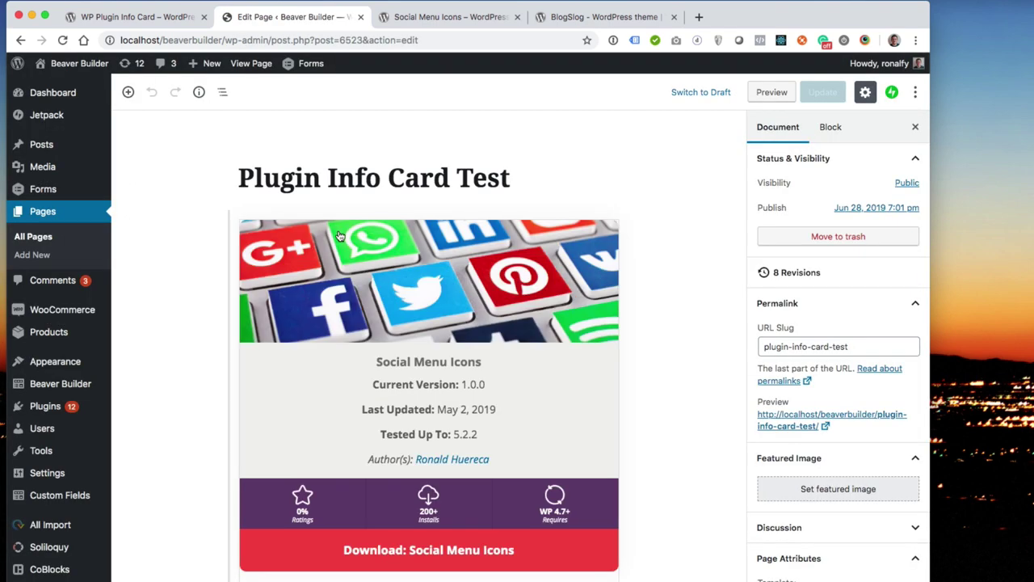
# - Remove the Social Menu Icons card block and insert a WP Plugin Info Card Query block via /
pyautogui.click(314, 434)
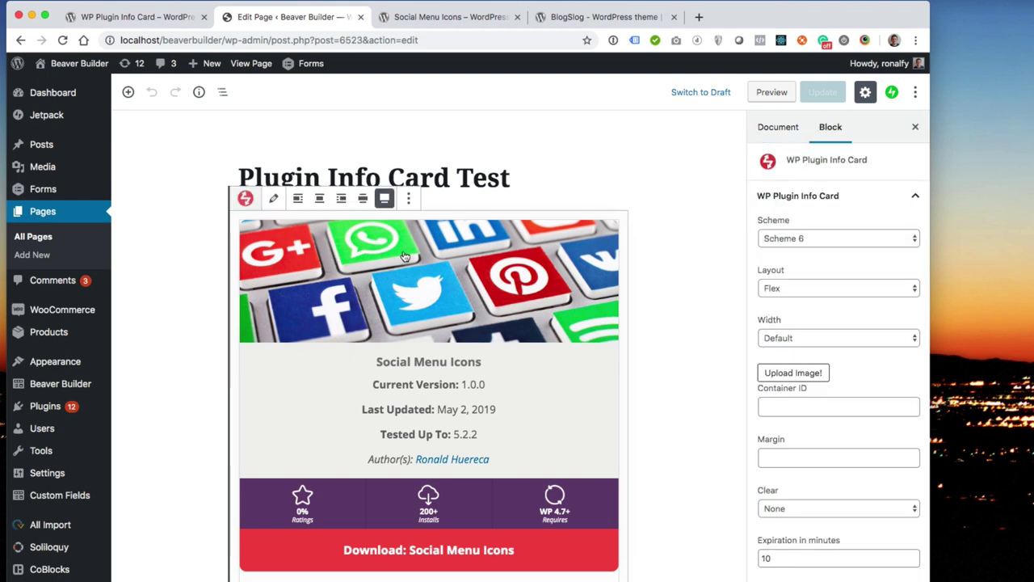
pyautogui.click(408, 198)
pyautogui.click(429, 388)
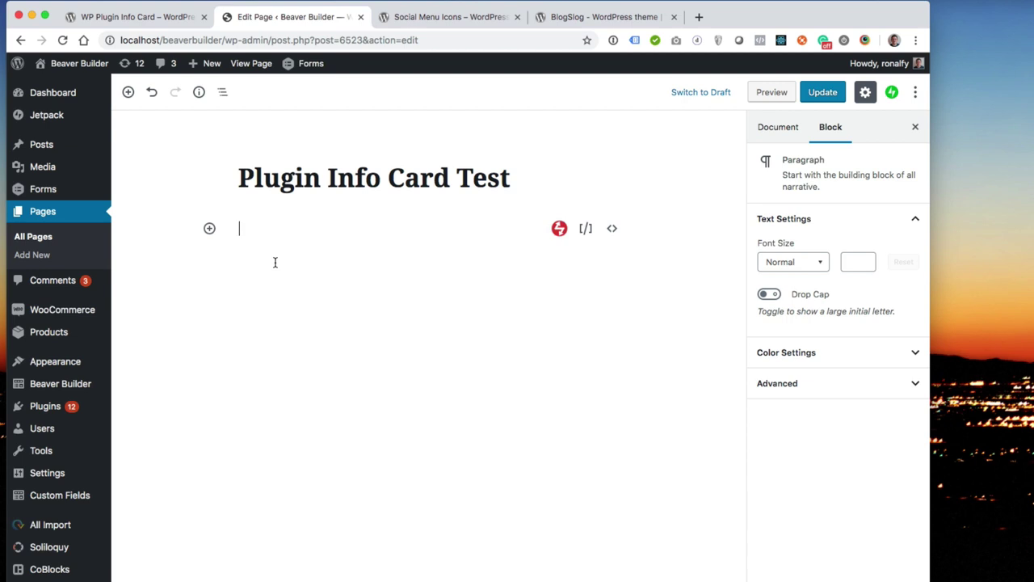
pyautogui.write('/')
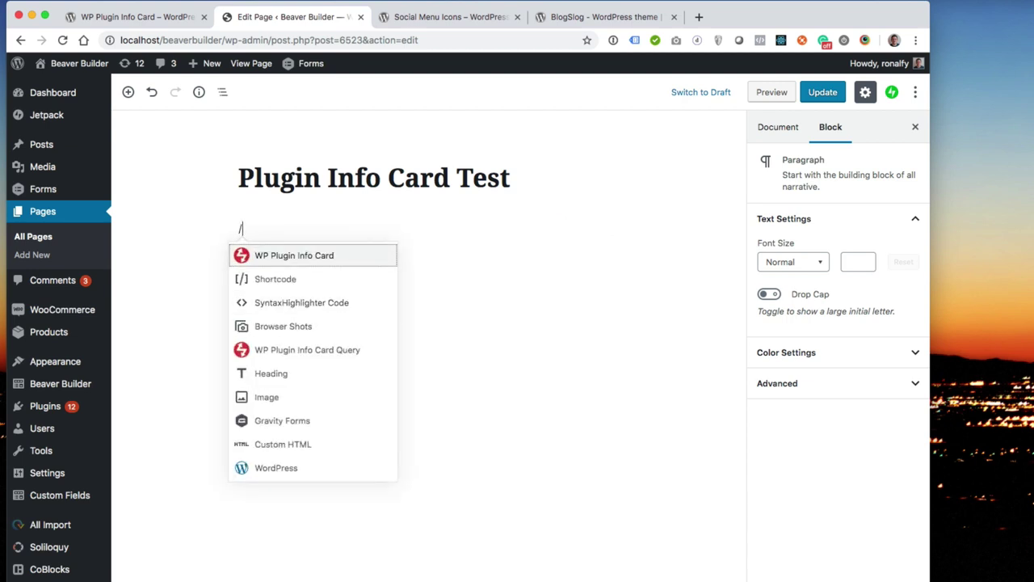
pyautogui.click(299, 352)
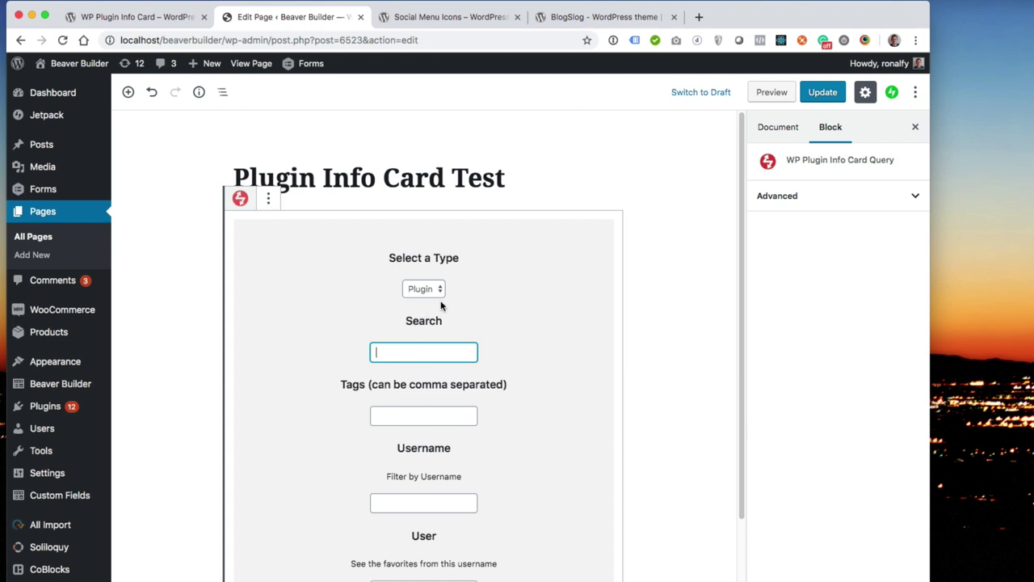
# - Keep the query type as Plugin and search for 'highlight'
pyautogui.scroll(-1, 458, 312)
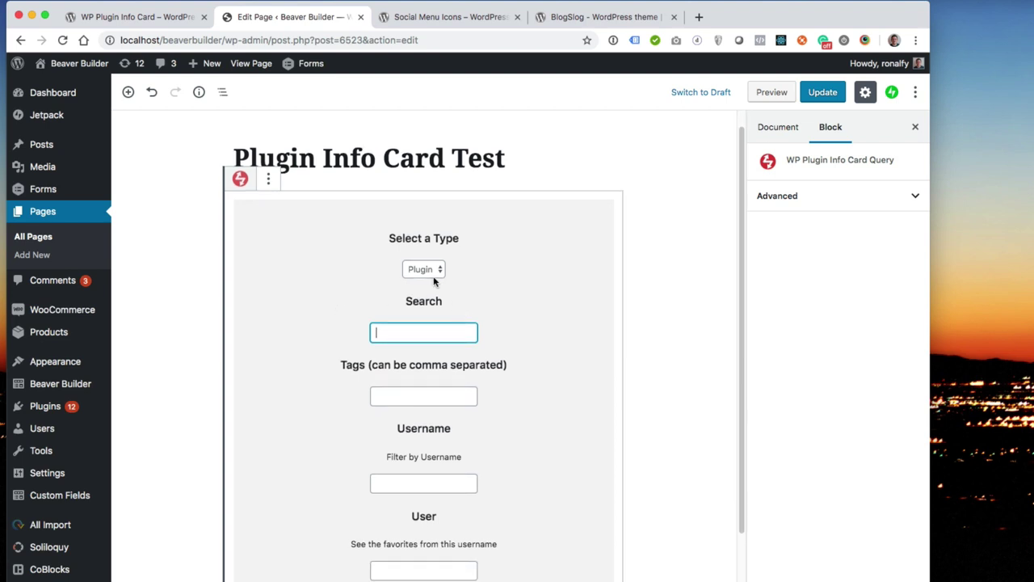
pyautogui.click(431, 273)
pyautogui.click(566, 298)
pyautogui.click(436, 332)
pyautogui.write('highlight')
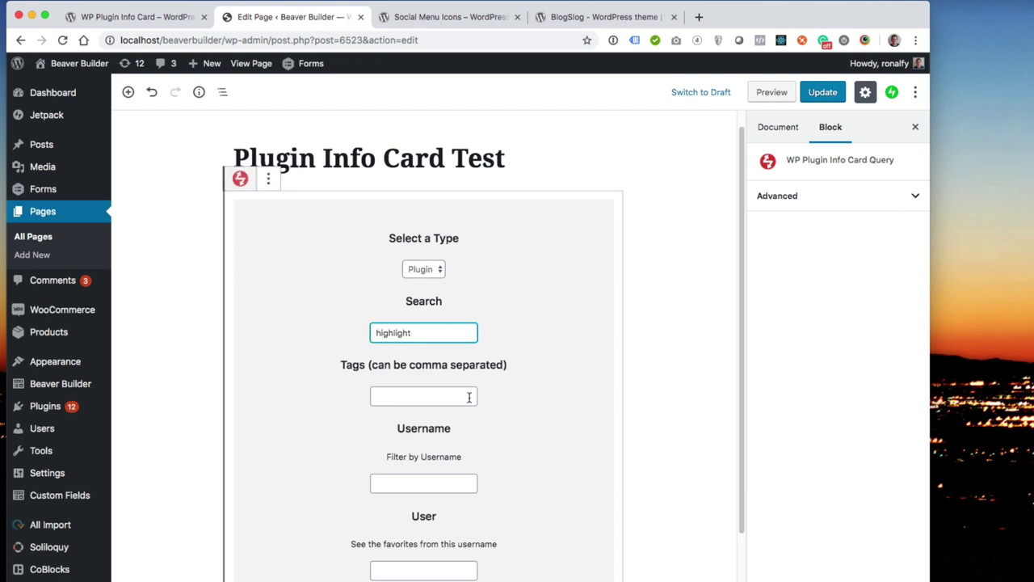
pyautogui.scroll(-3, 466, 432)
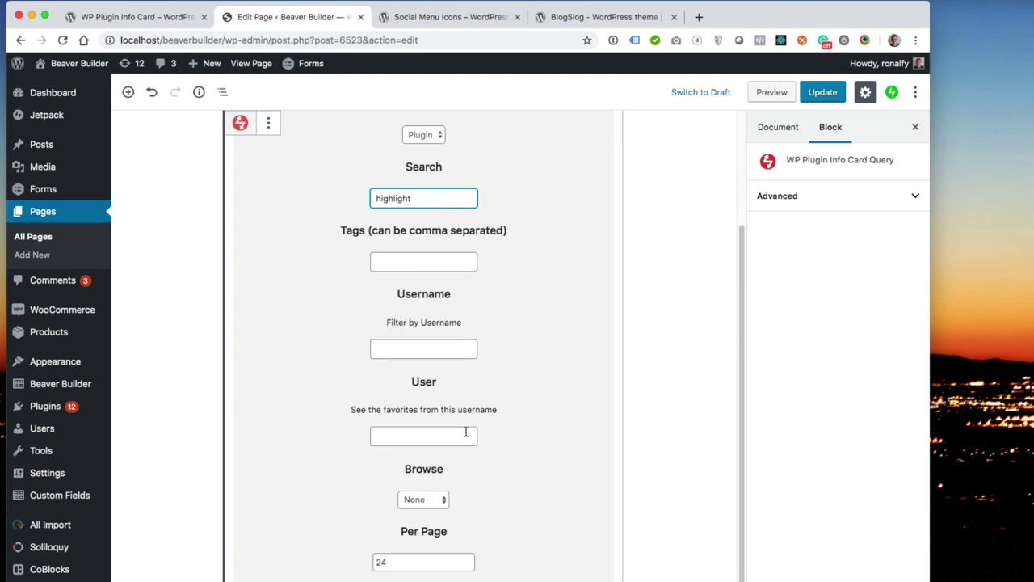
pyautogui.press('Return')
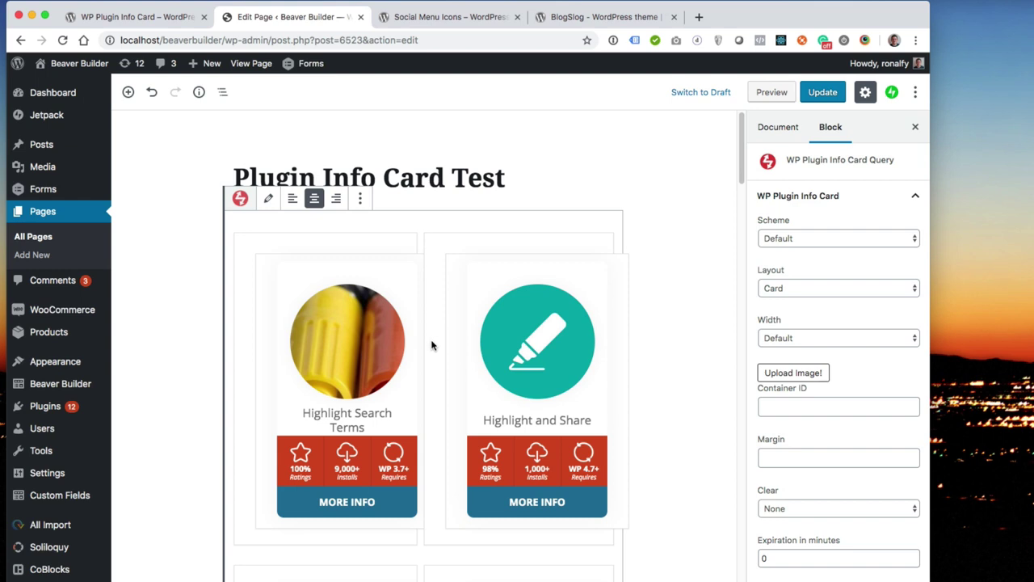
# - Load the plugin cards preview in the query block and scroll through the highlight cards
pyautogui.scroll(-1, 432, 346)
pyautogui.scroll(-1, 421, 335)
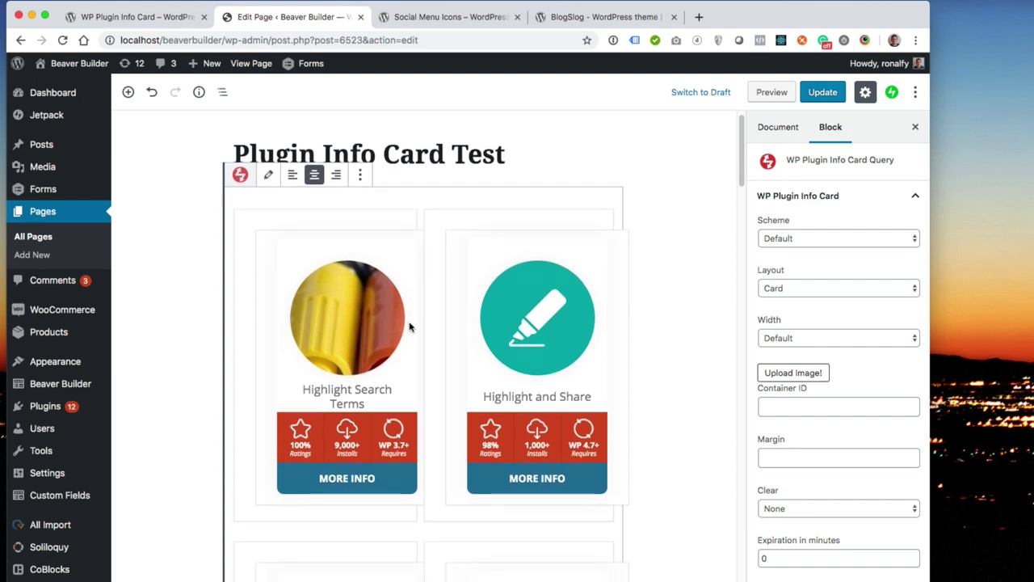
pyautogui.click(294, 174)
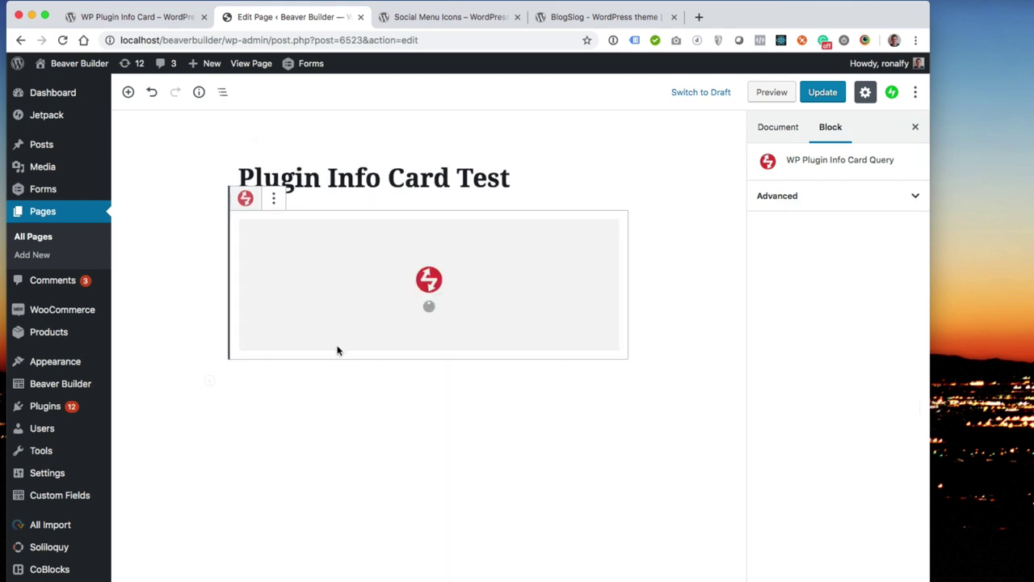
pyautogui.scroll(-10, 330, 328)
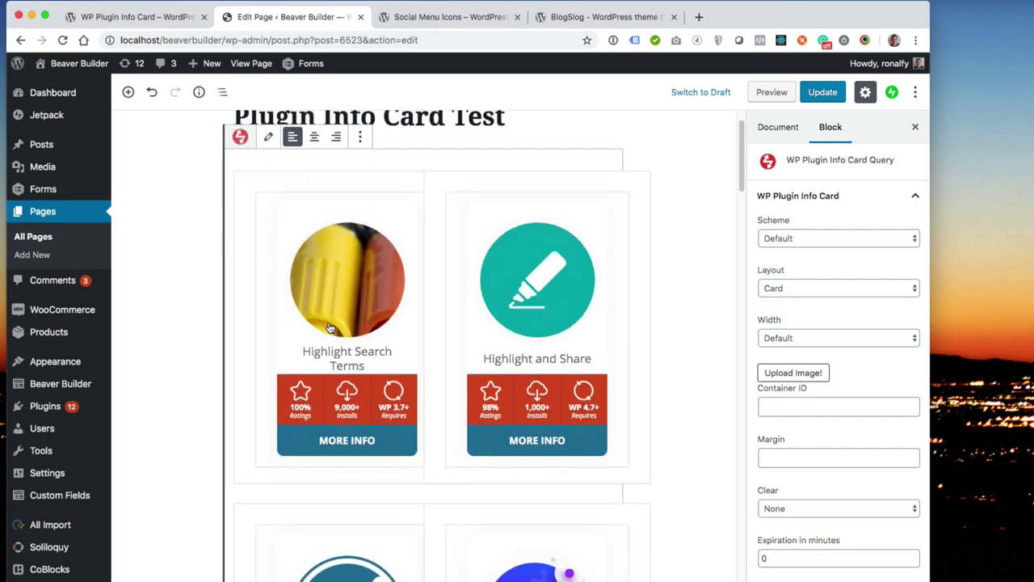
pyautogui.scroll(-10, 329, 326)
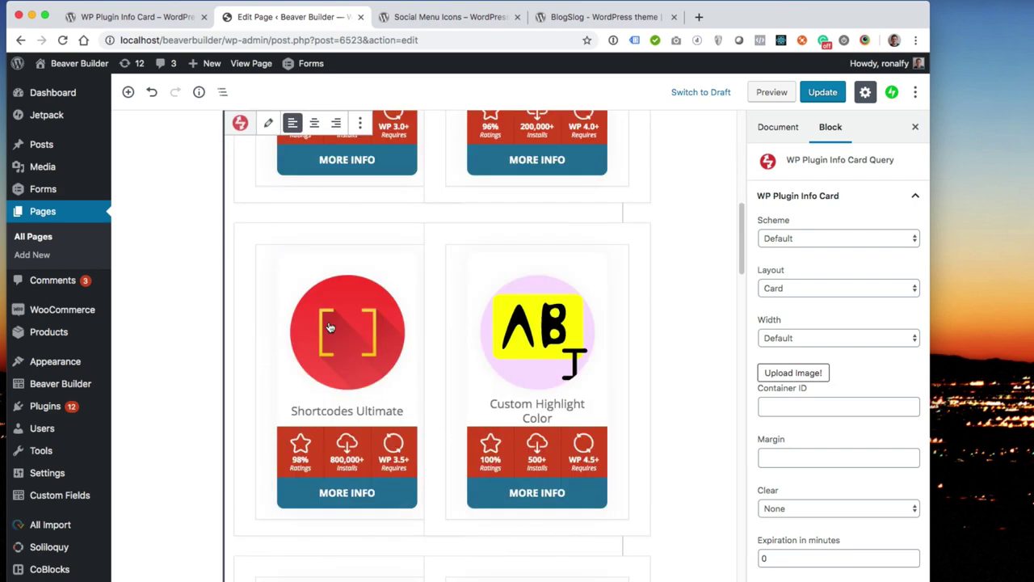
pyautogui.scroll(-10, 329, 326)
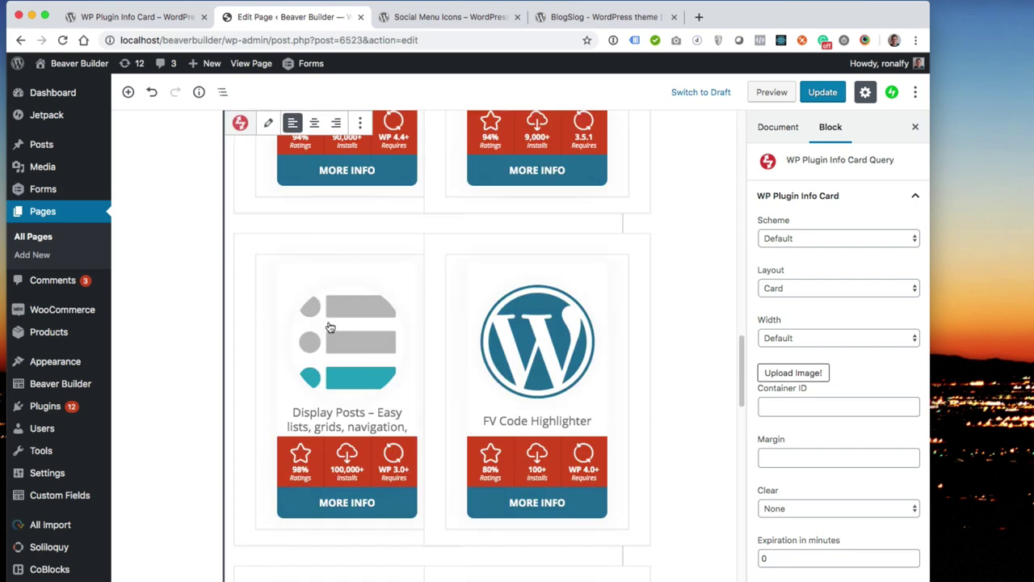
pyautogui.scroll(6, 330, 323)
pyautogui.scroll(10, 328, 323)
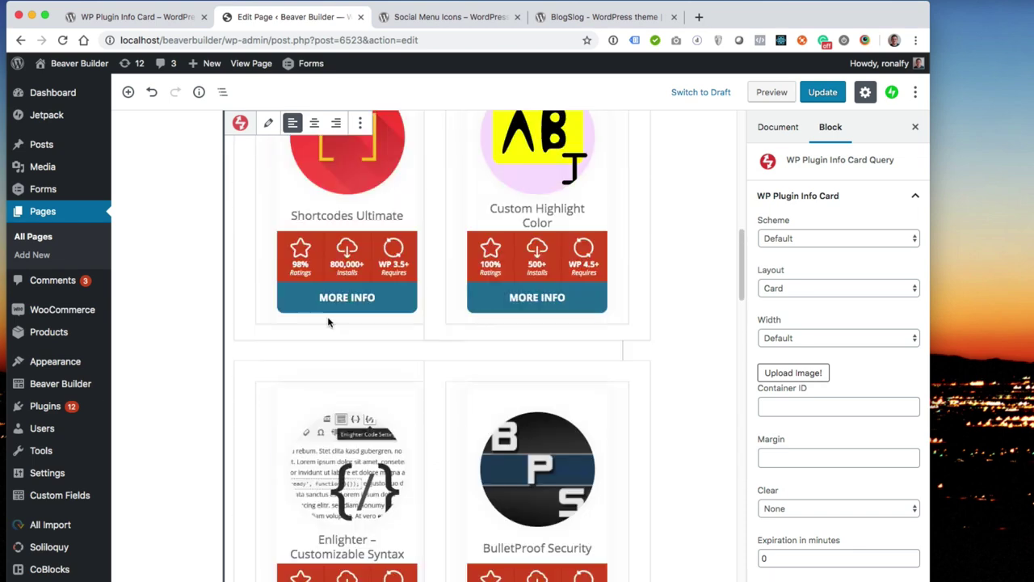
# - Change the query block's Per Page value from 24 to 6
pyautogui.click(268, 171)
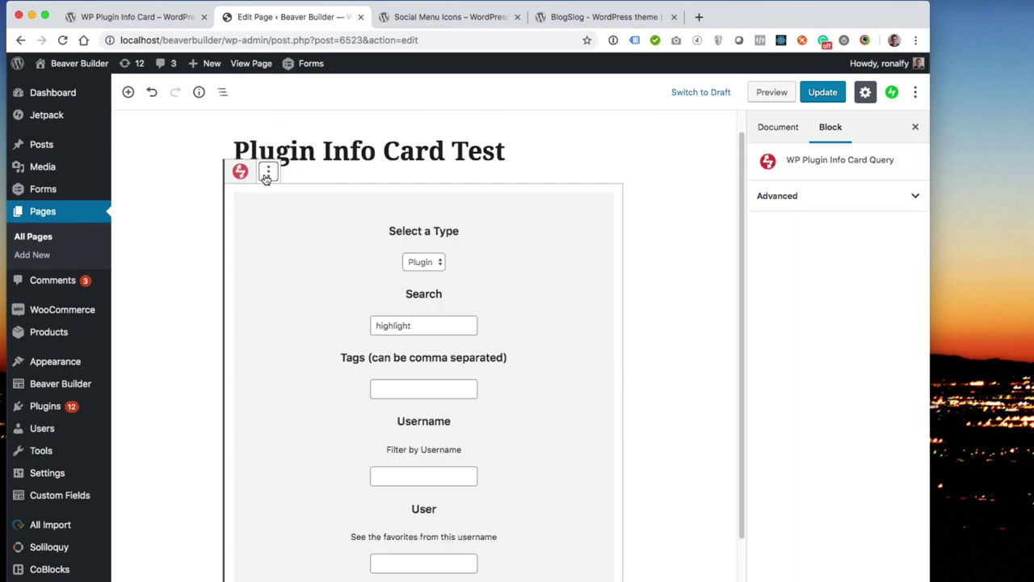
pyautogui.scroll(-4, 339, 387)
pyautogui.click(397, 513)
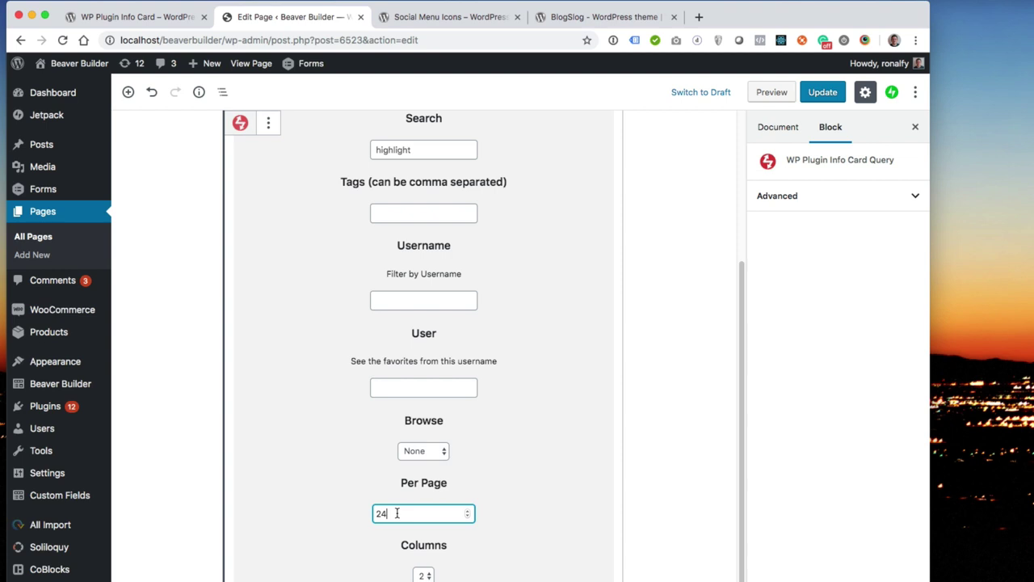
pyautogui.doubleClick(397, 513)
pyautogui.write('6')
pyautogui.press('Return')
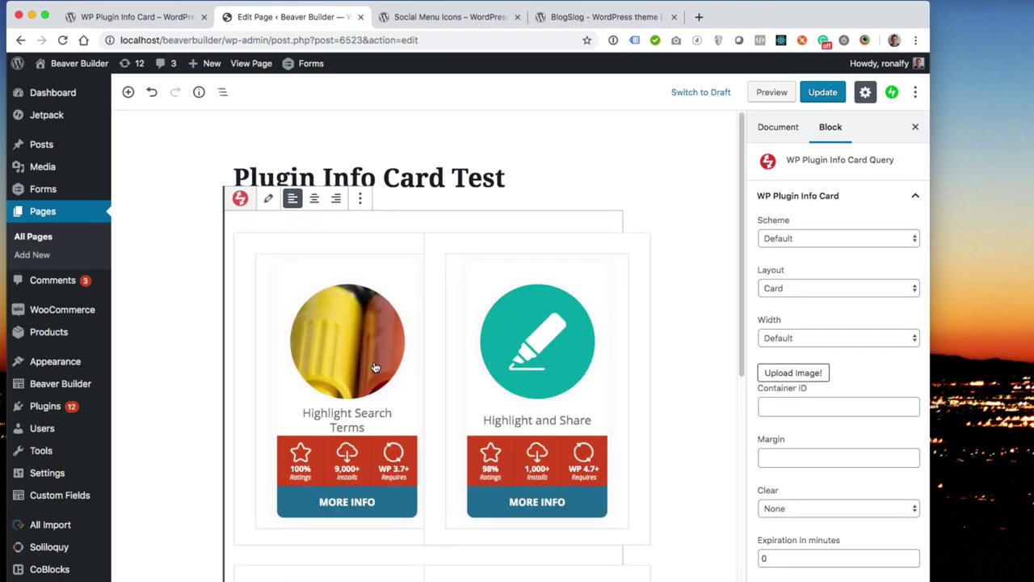
pyautogui.scroll(-10, 375, 367)
pyautogui.scroll(10, 374, 367)
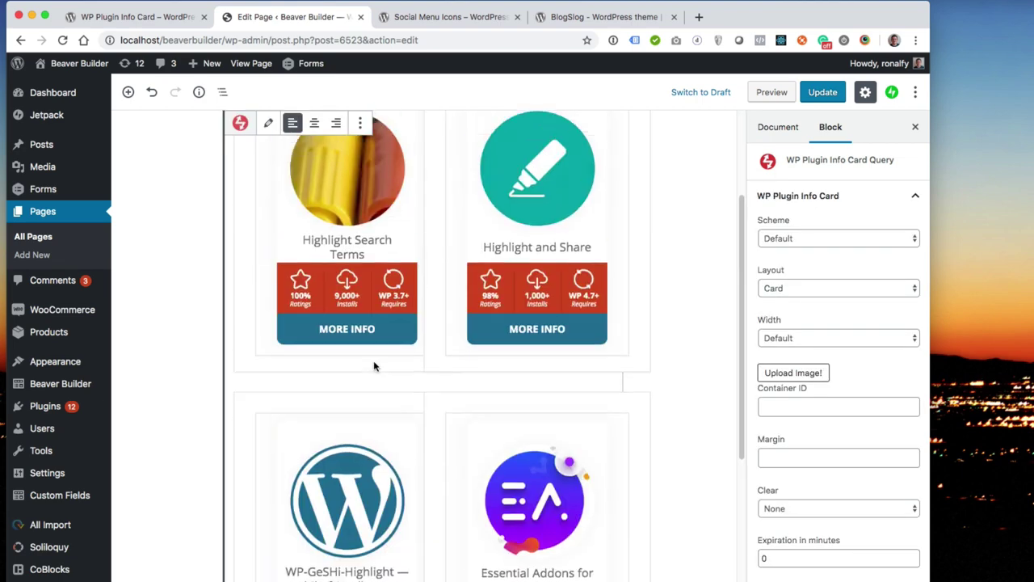
# - Update the page, check the six plugin cards on the live page, then return to editing
pyautogui.click(817, 99)
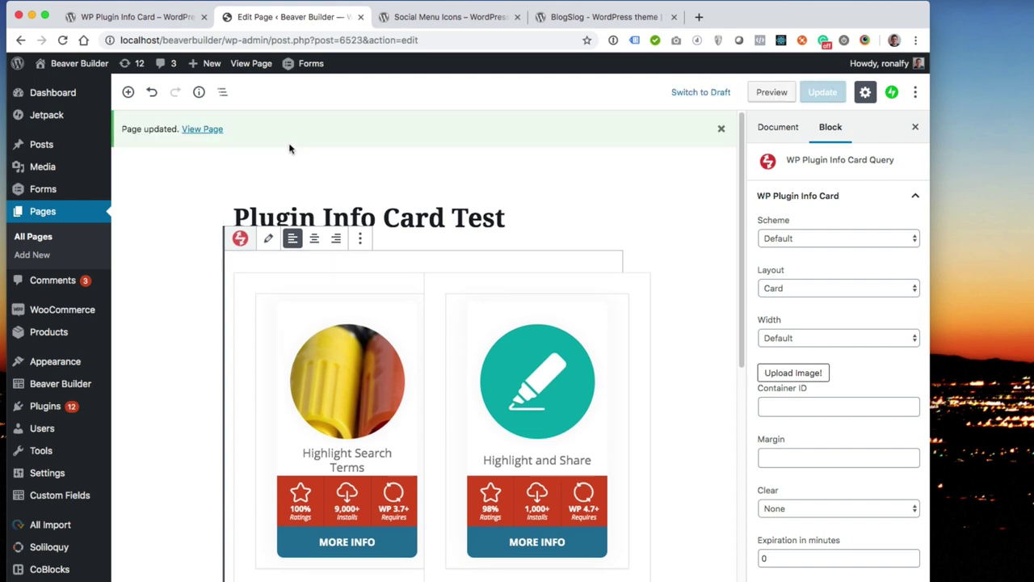
pyautogui.click(202, 129)
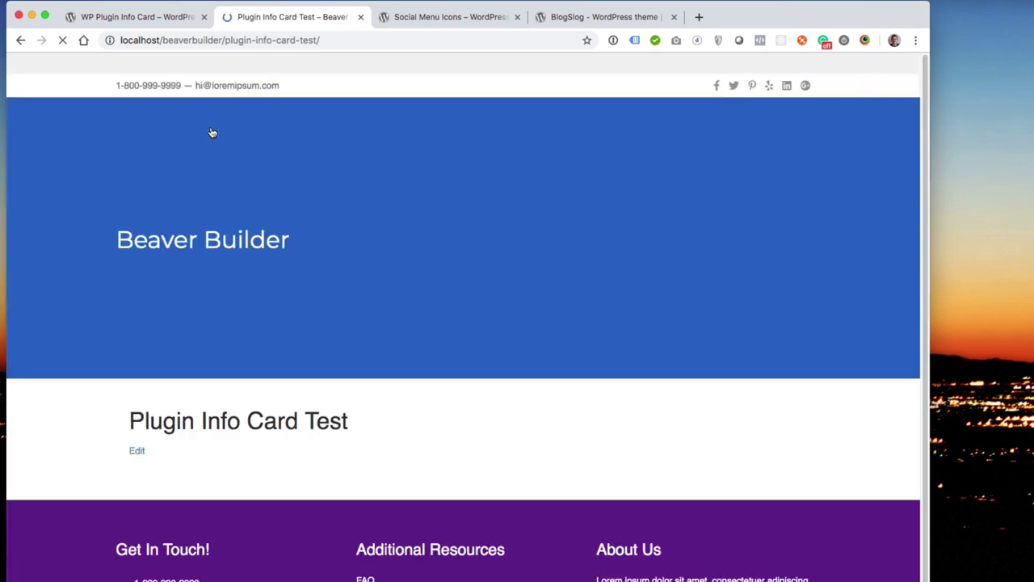
pyautogui.scroll(-3, 236, 236)
pyautogui.scroll(-5, 236, 236)
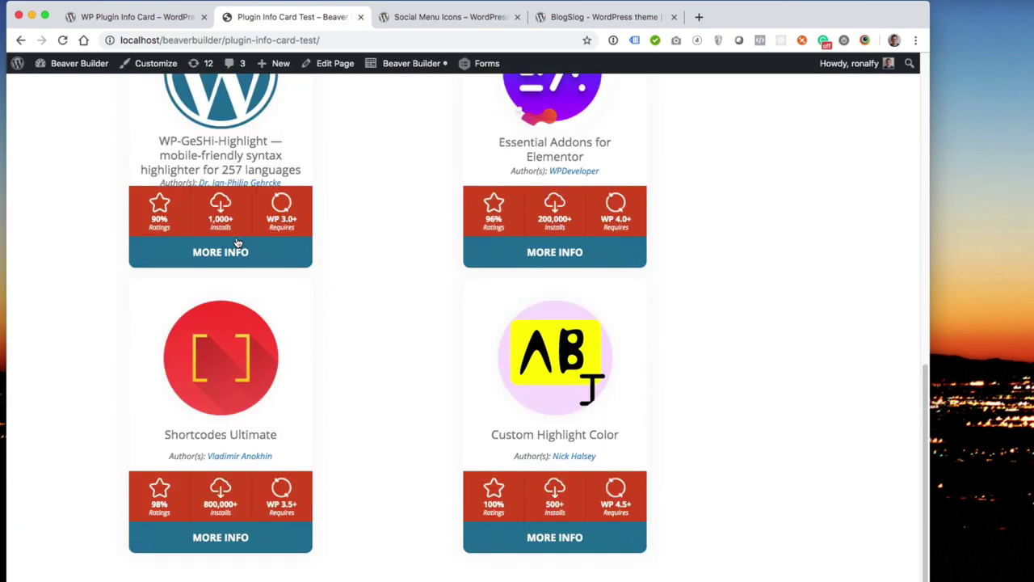
pyautogui.scroll(10, 236, 241)
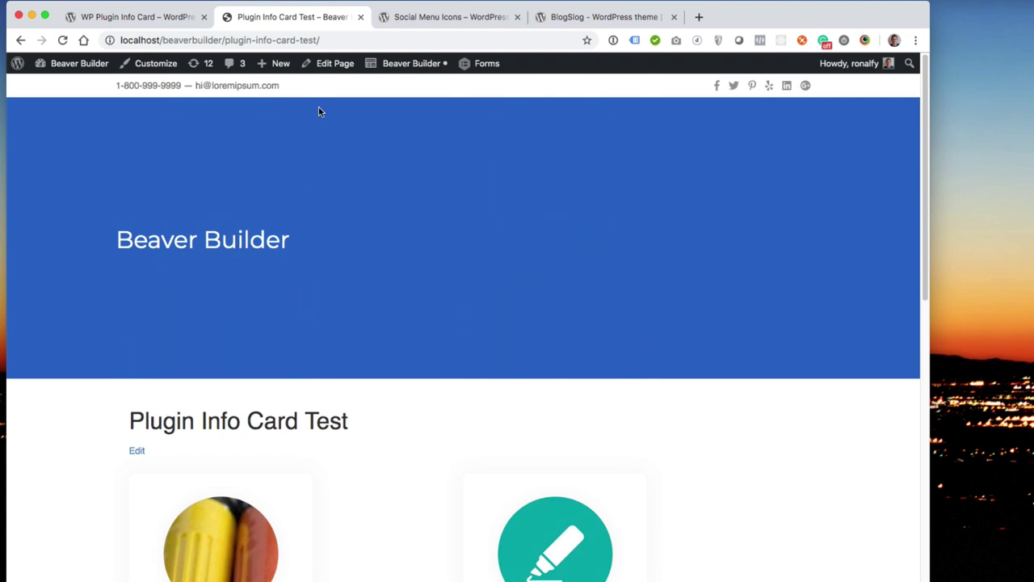
pyautogui.click(341, 72)
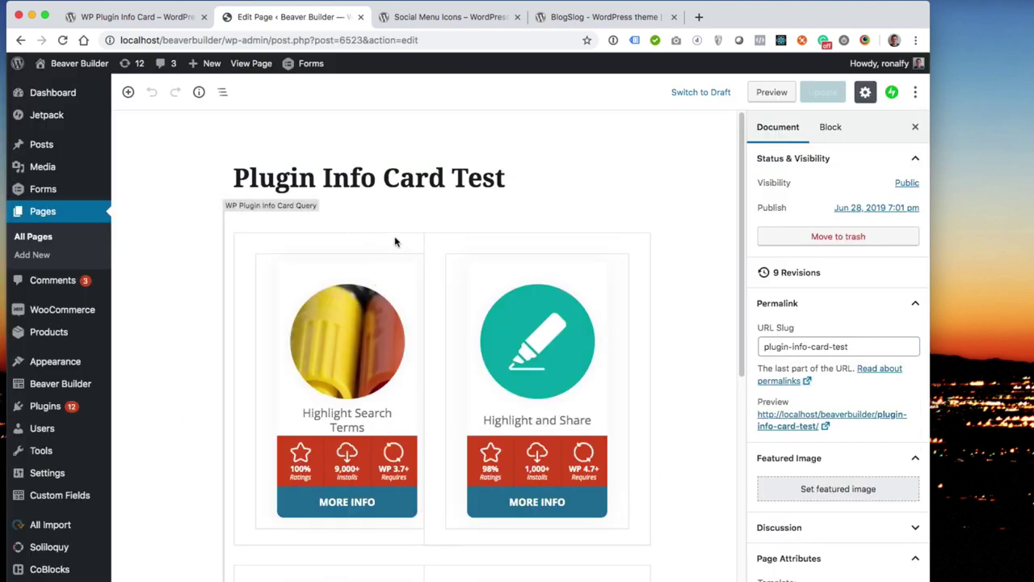
# - Clear the 'highlight' Search term so the query block shows a user's favourite plugins
pyautogui.click(307, 219)
pyautogui.click(268, 198)
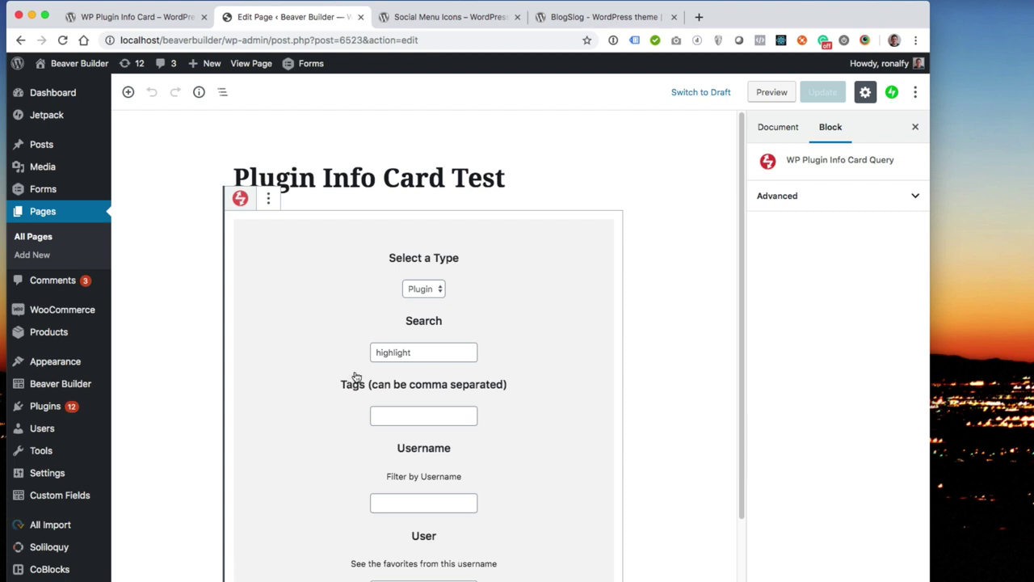
pyautogui.doubleClick(408, 353)
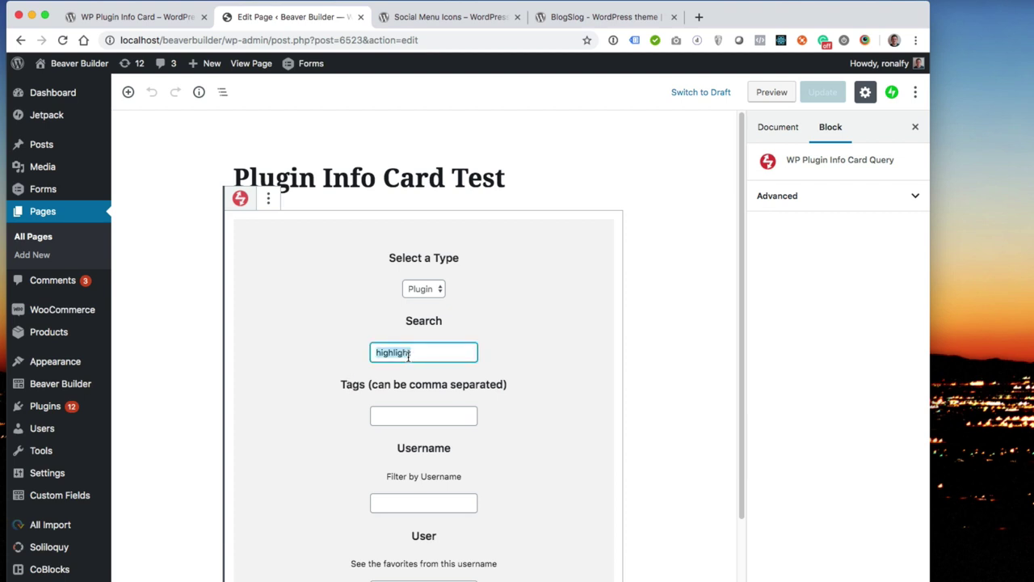
pyautogui.press('BackSpace')
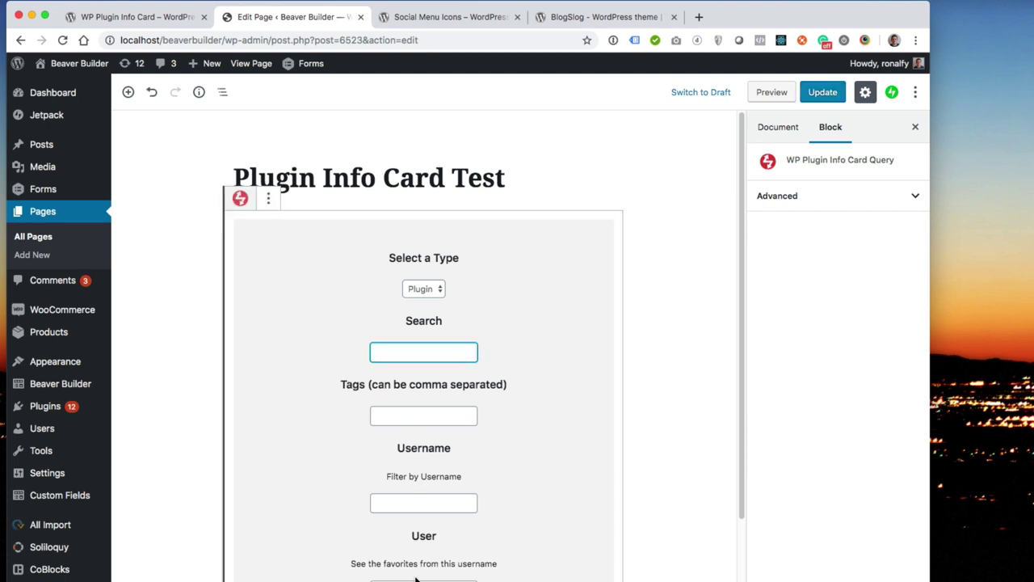
pyautogui.click(421, 581)
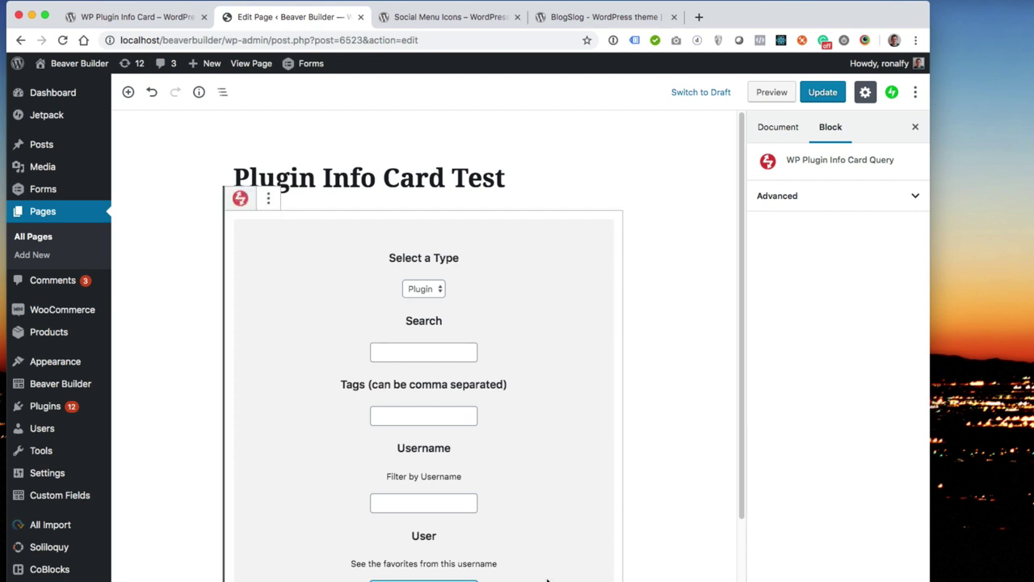
pyautogui.scroll(-1, 540, 571)
pyautogui.scroll(-2, 539, 570)
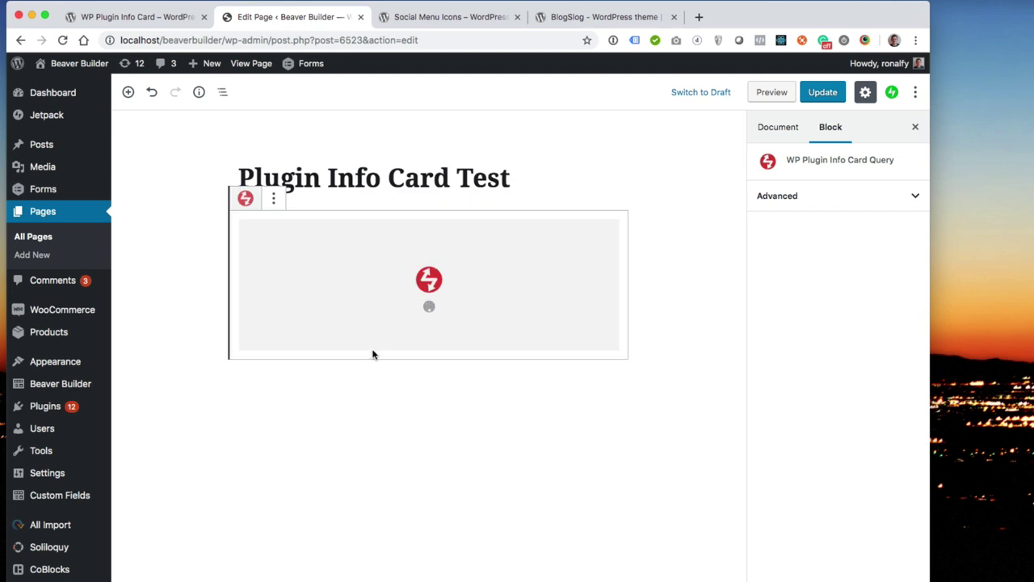
pyautogui.scroll(-3, 373, 351)
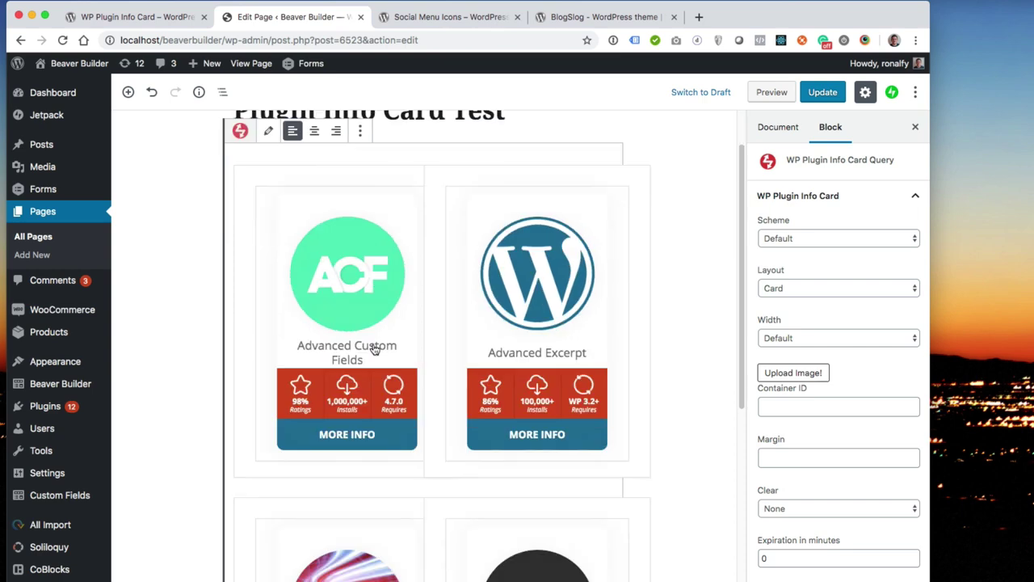
pyautogui.scroll(-6, 373, 349)
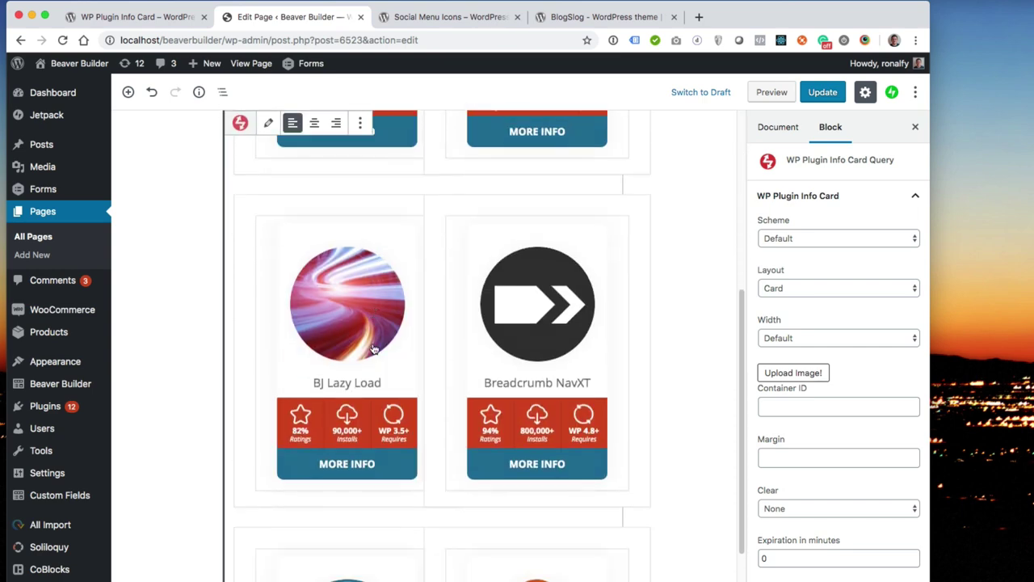
pyautogui.scroll(-4, 373, 349)
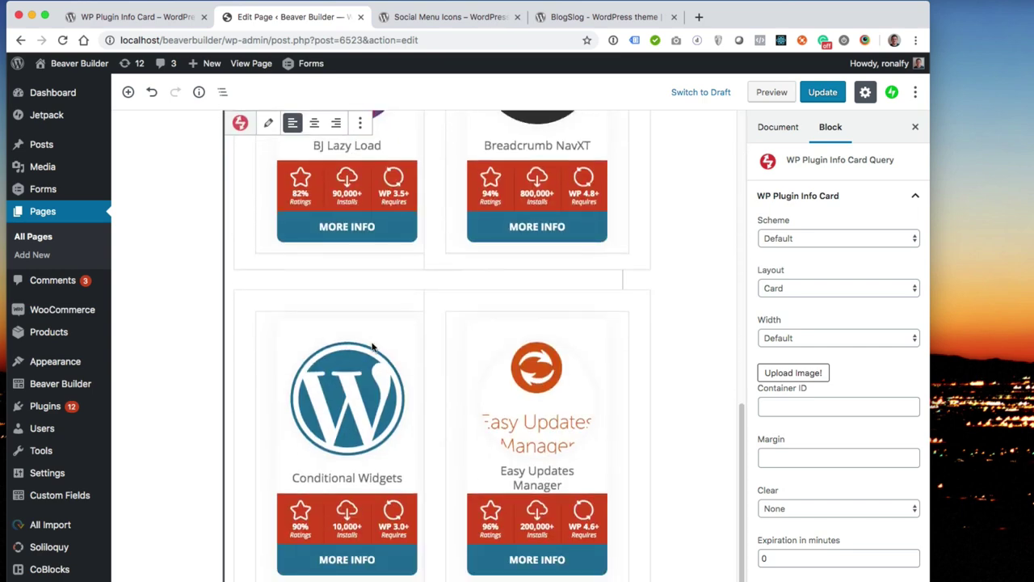
pyautogui.scroll(2, 501, 444)
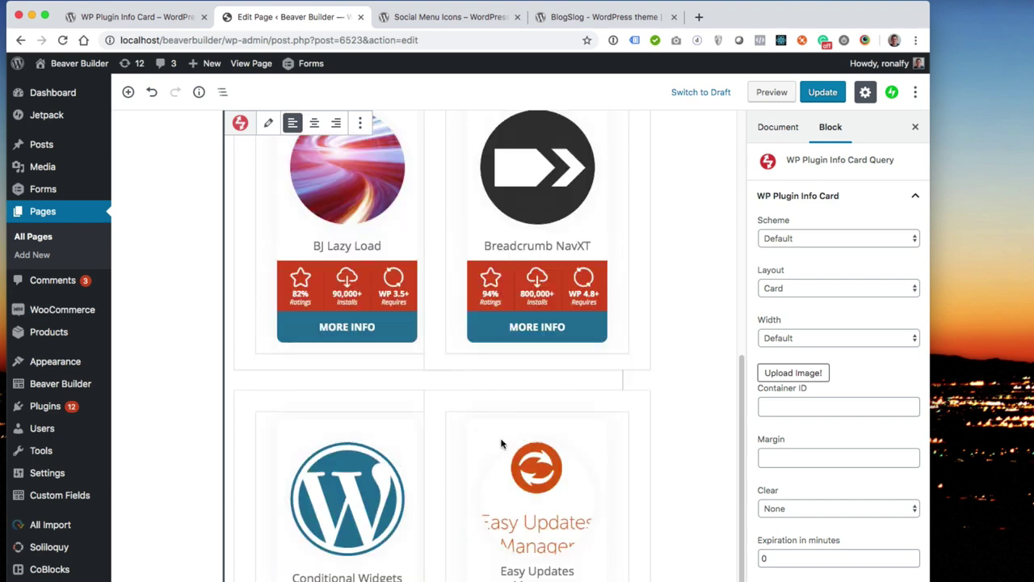
pyautogui.scroll(7, 501, 443)
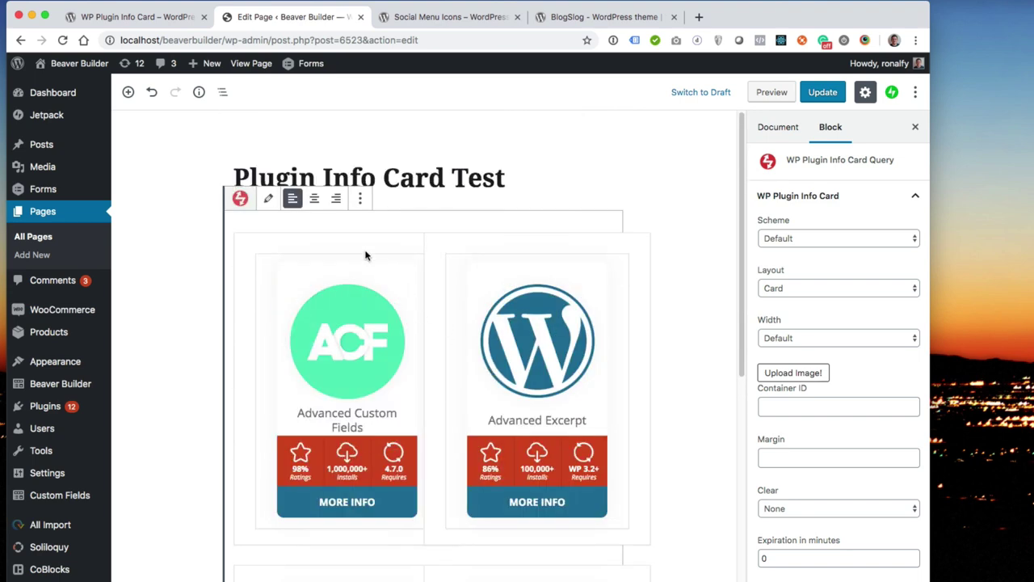
# - Replace the query block with a single WP Plugin Info Card block of type Theme
pyautogui.click(362, 202)
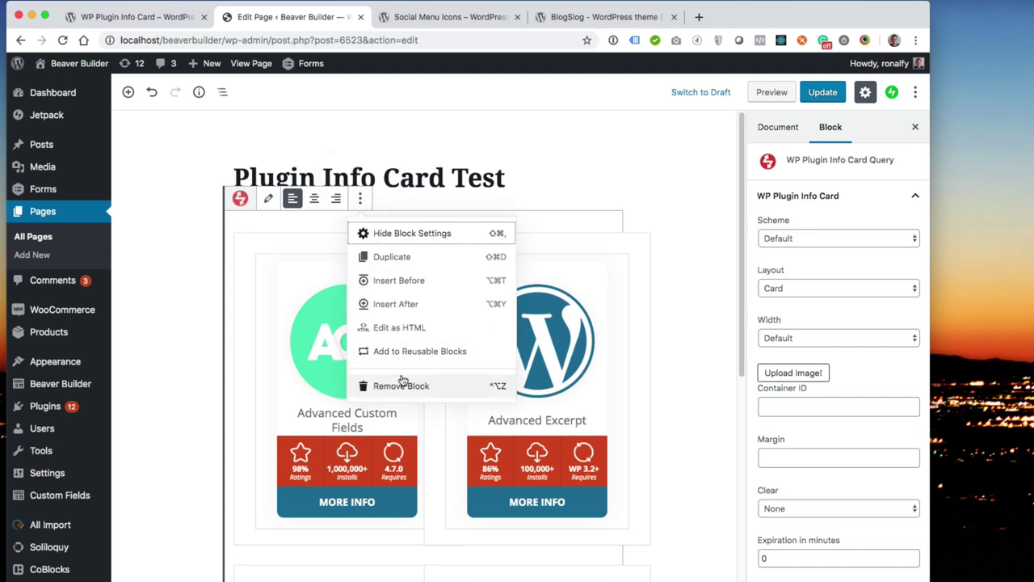
pyautogui.click(402, 384)
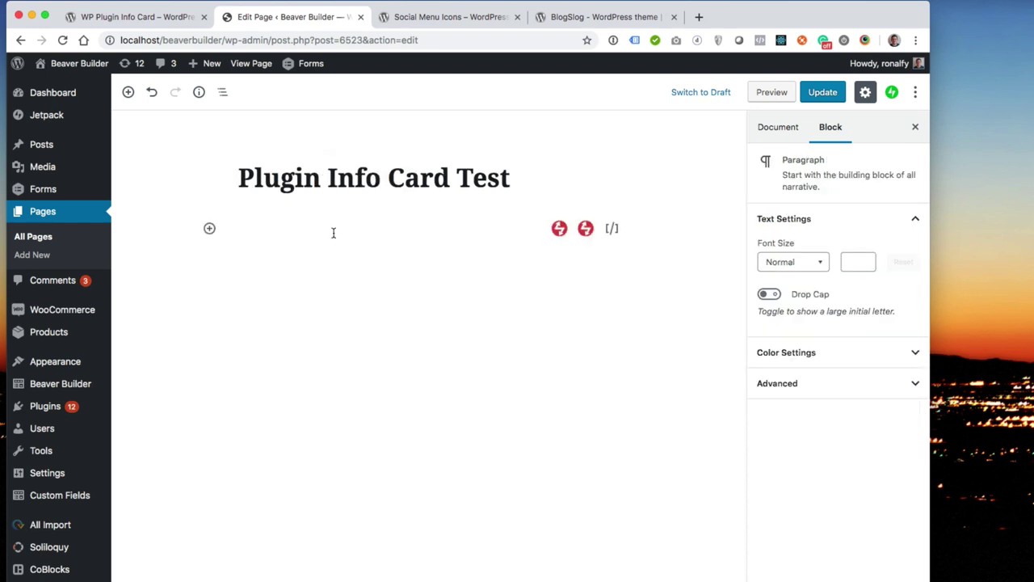
pyautogui.write('/pl')
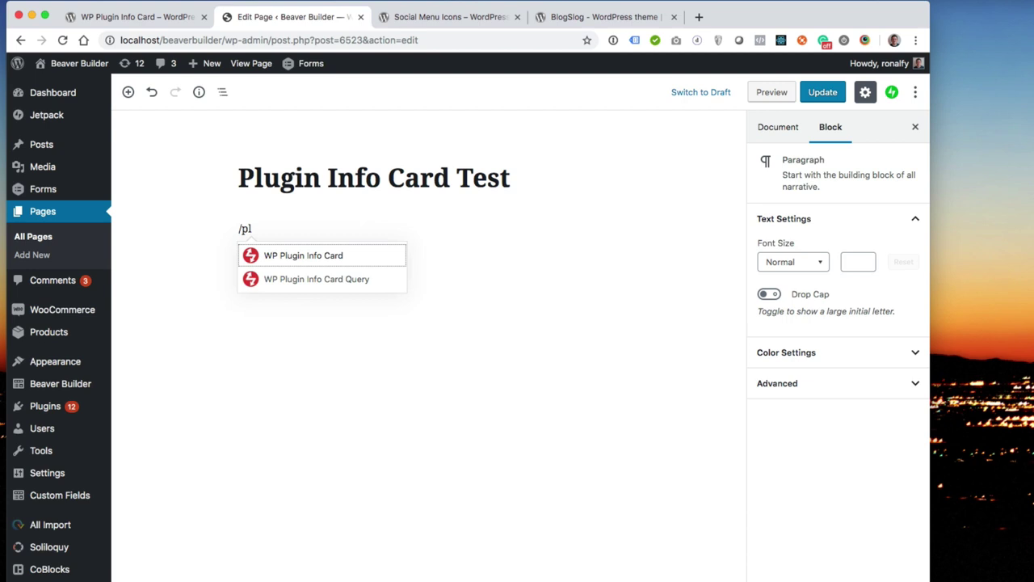
pyautogui.click(321, 257)
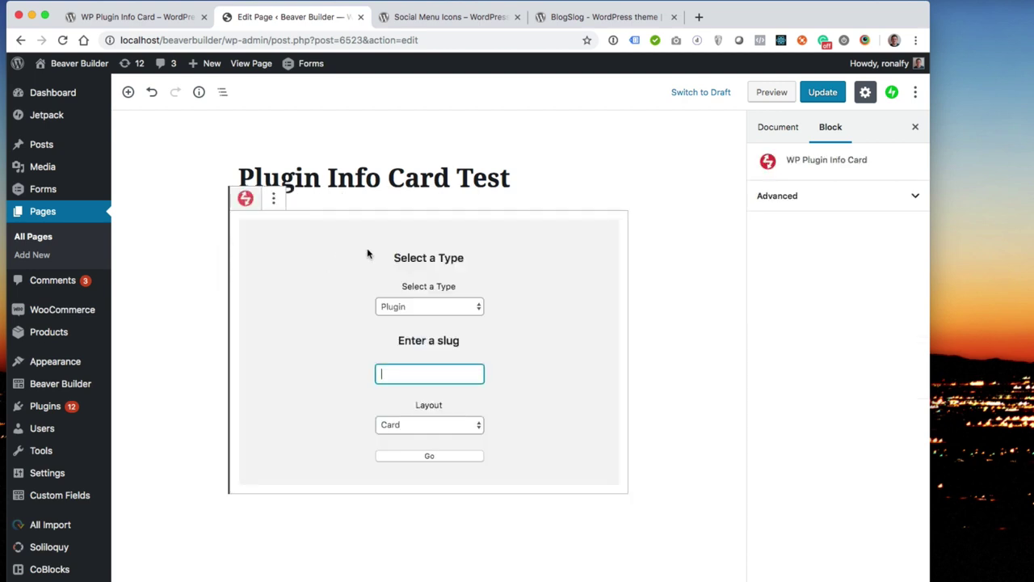
pyautogui.click(406, 306)
pyautogui.click(406, 316)
# - Set the card's slug to twentythirteen with Flex layout
pyautogui.click(399, 370)
pyautogui.write('tw')
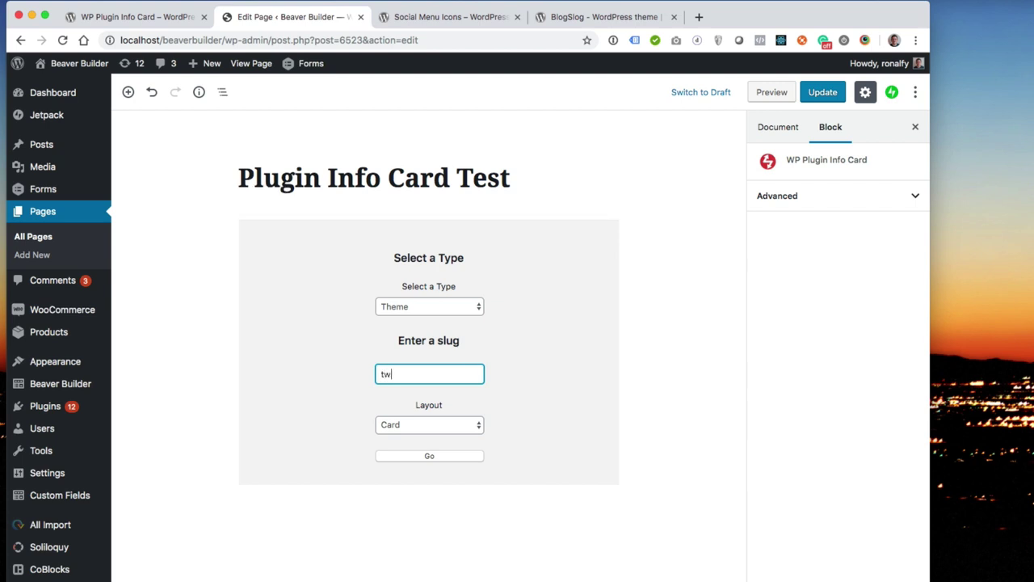
pyautogui.write('entythirteen')
pyautogui.click(410, 430)
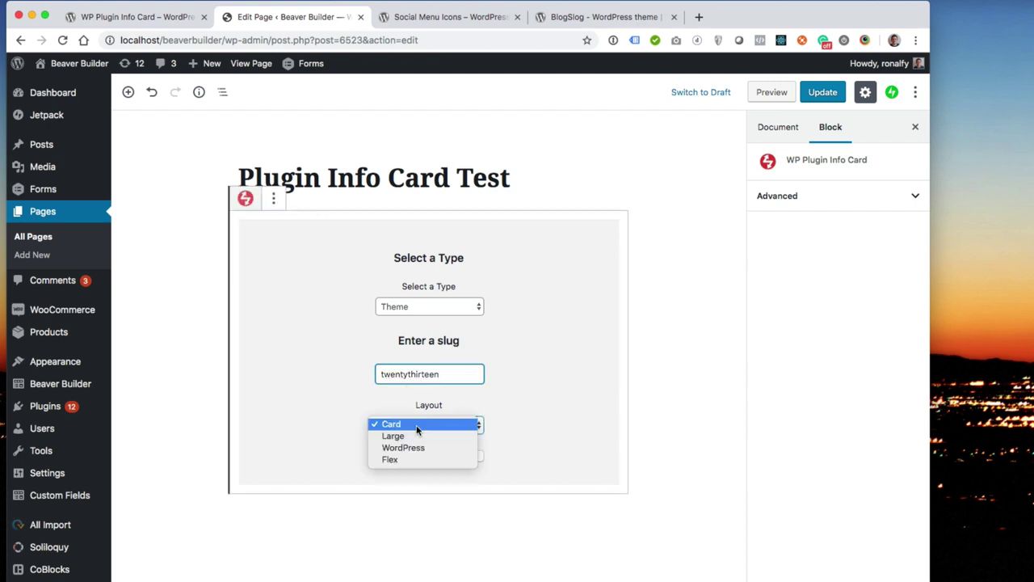
pyautogui.click(413, 459)
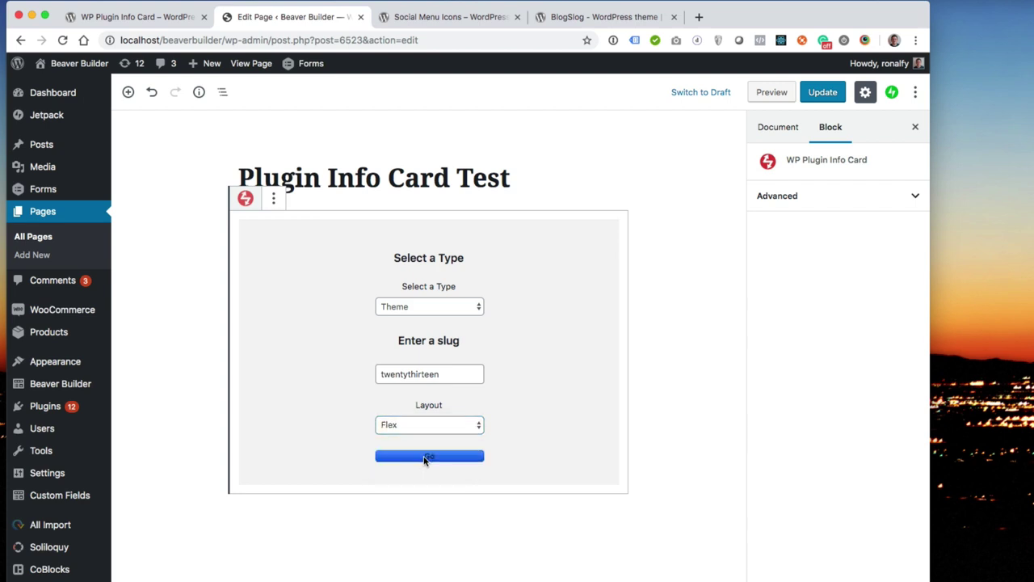
pyautogui.click(422, 457)
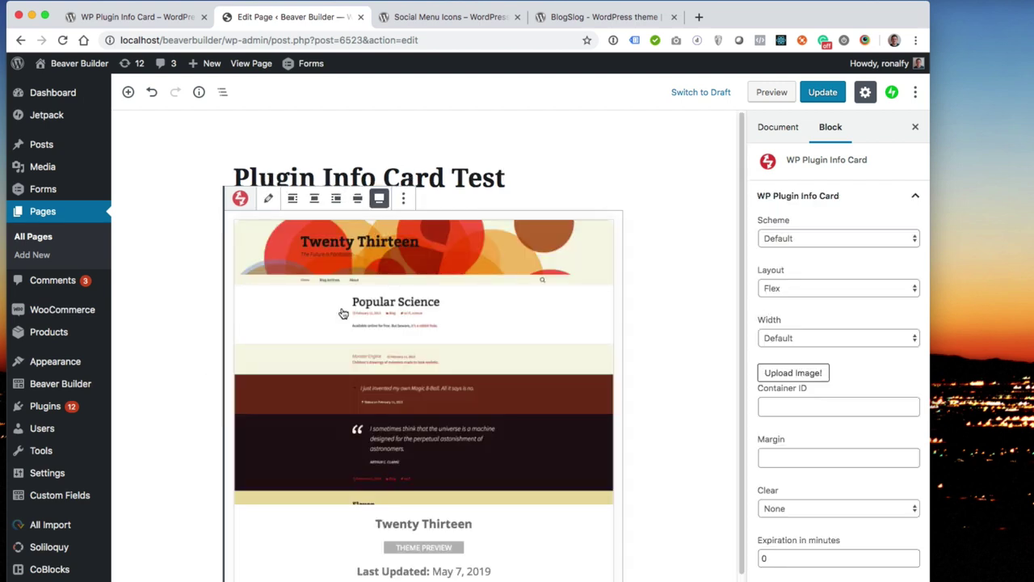
pyautogui.scroll(-2, 342, 313)
pyautogui.scroll(1, 343, 313)
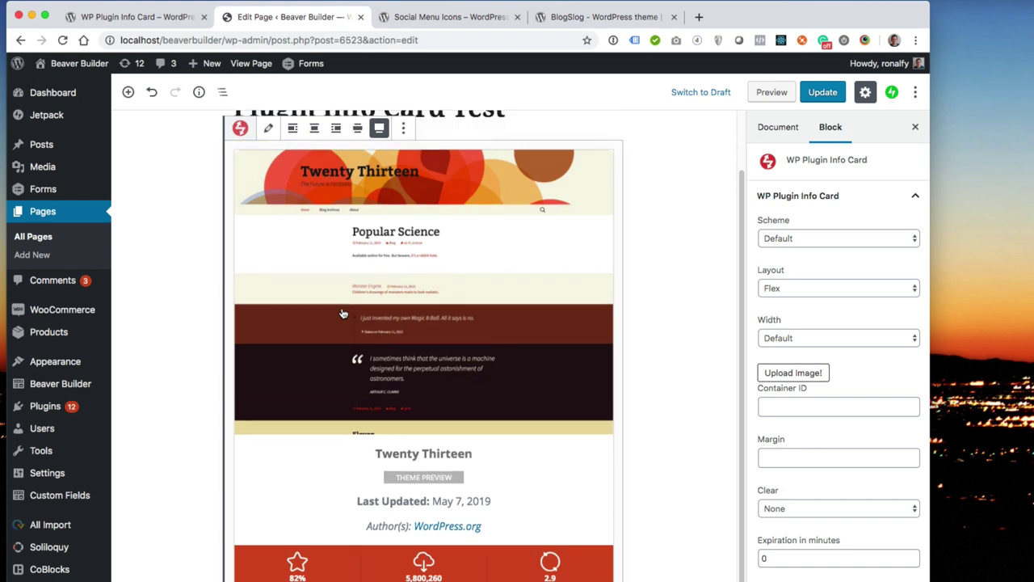
# - Update the page and duplicate the Twenty Thirteen card block
pyautogui.click(820, 96)
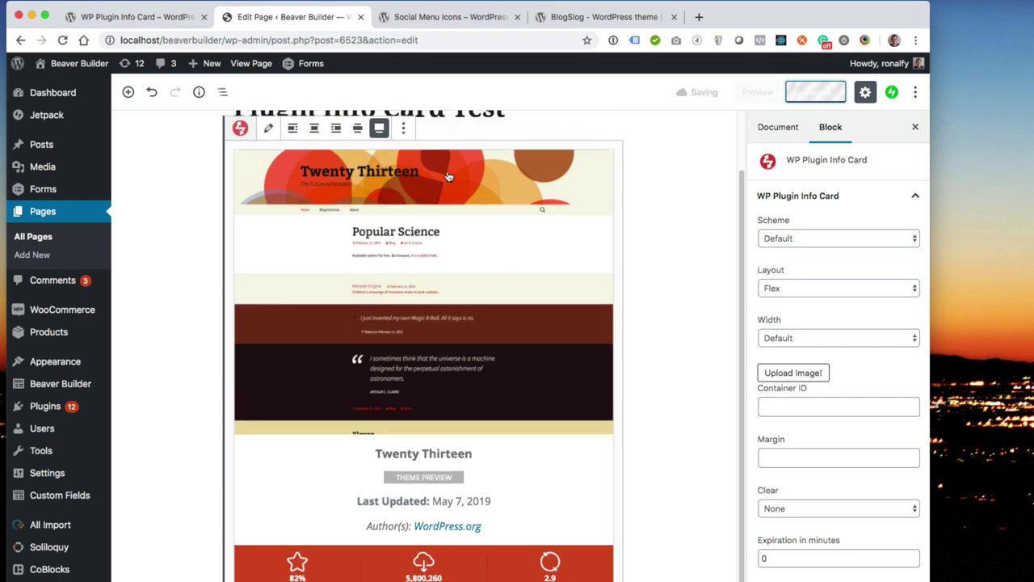
pyautogui.scroll(3, 362, 200)
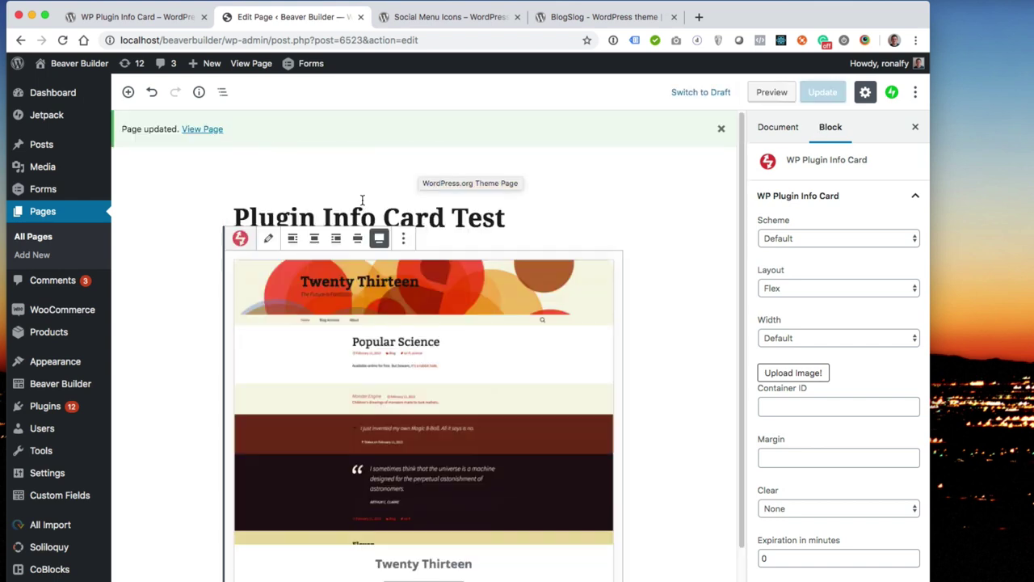
pyautogui.click(403, 239)
pyautogui.click(427, 297)
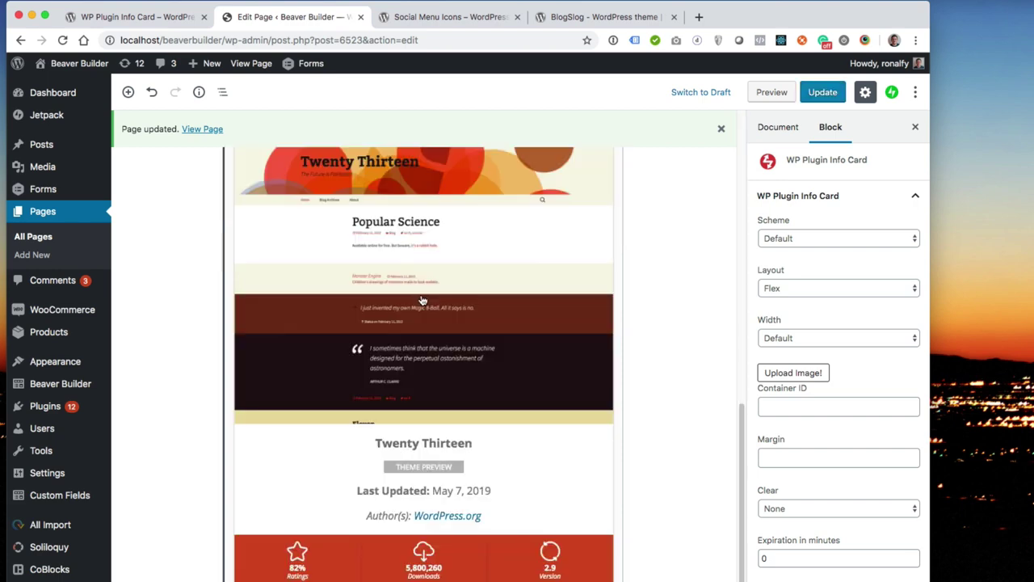
pyautogui.scroll(-1, 382, 373)
# - Change the duplicated card's slug to twentyfourteen and update the page
pyautogui.scroll(-6, 385, 380)
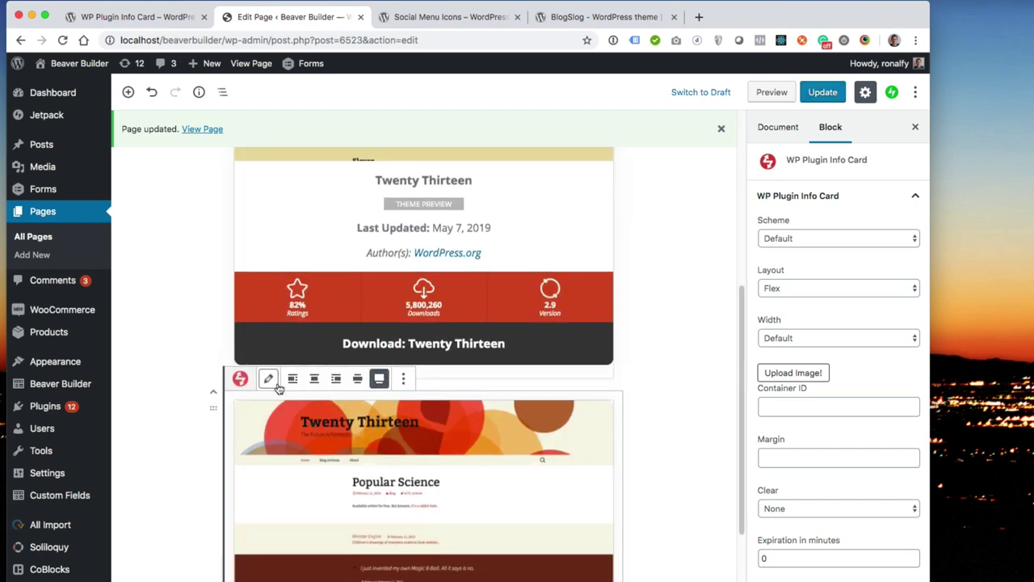
pyautogui.click(273, 383)
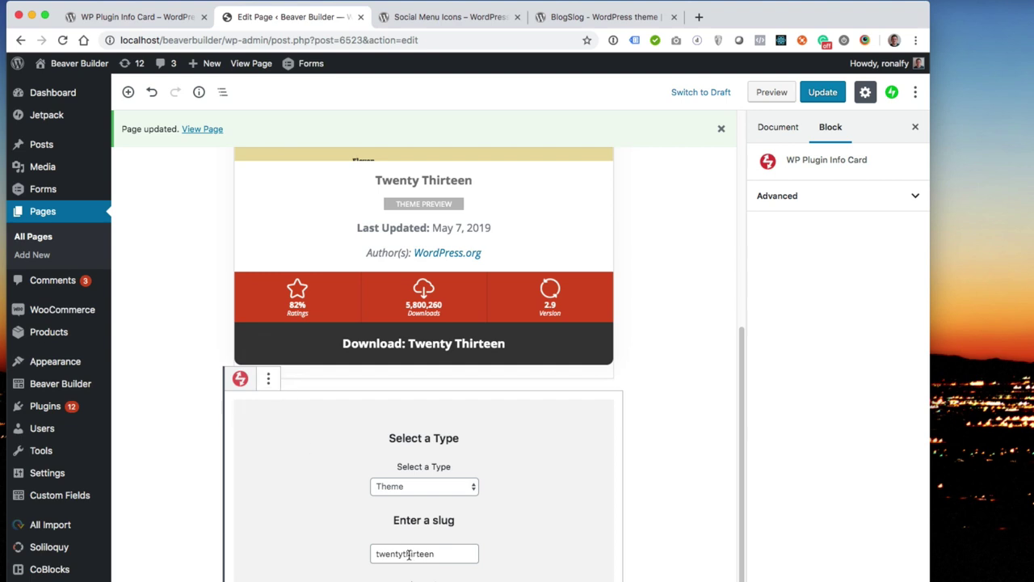
pyautogui.moveTo(403, 557); pyautogui.dragTo(449, 556)
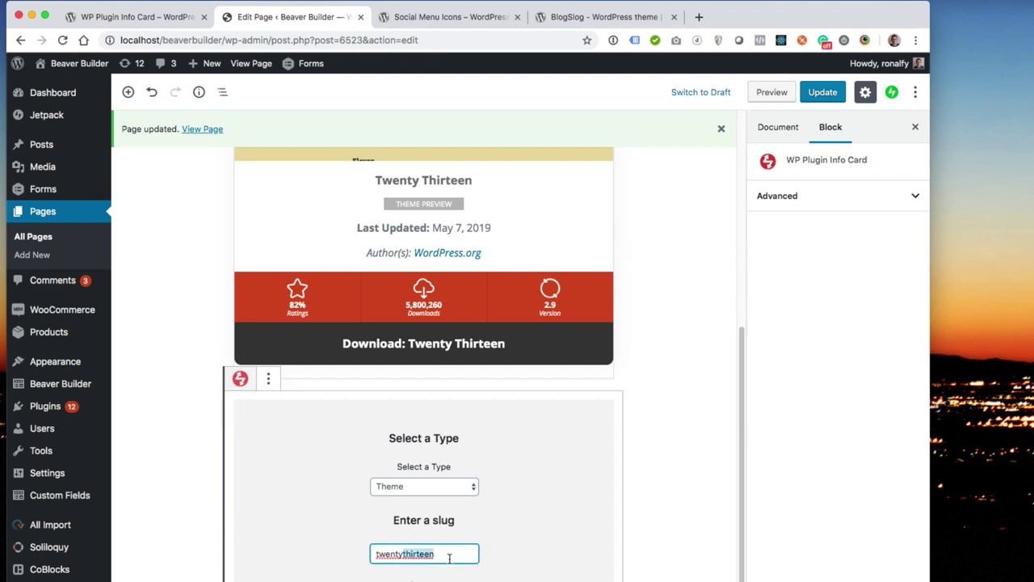
pyautogui.write('fou')
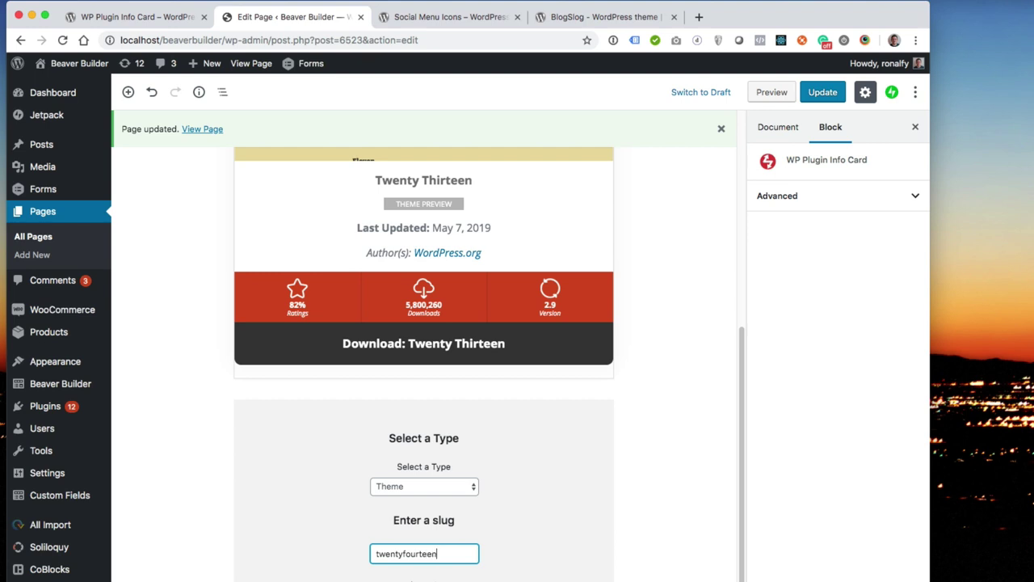
pyautogui.write('rteen')
pyautogui.press('Return')
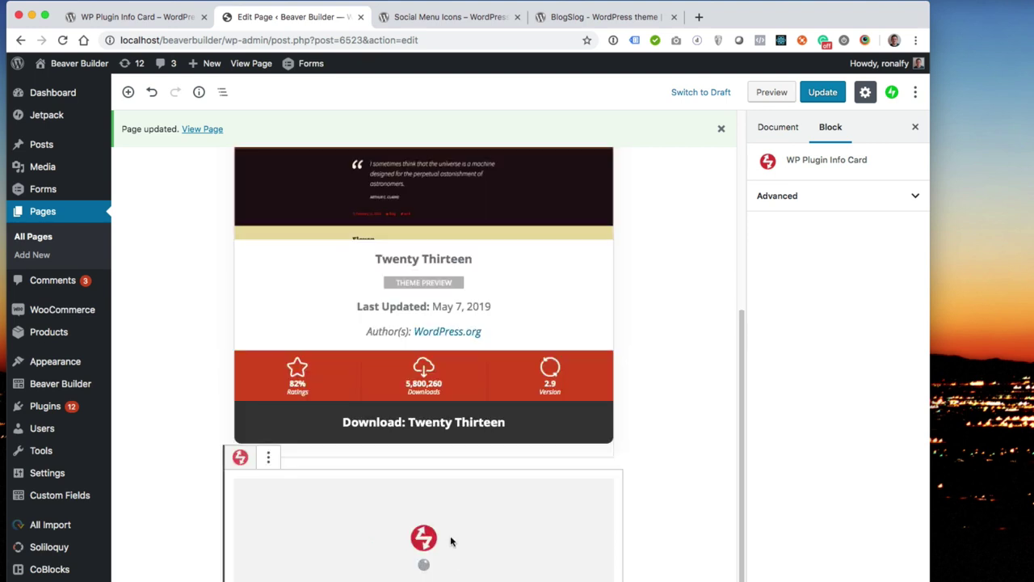
pyautogui.scroll(-5, 472, 521)
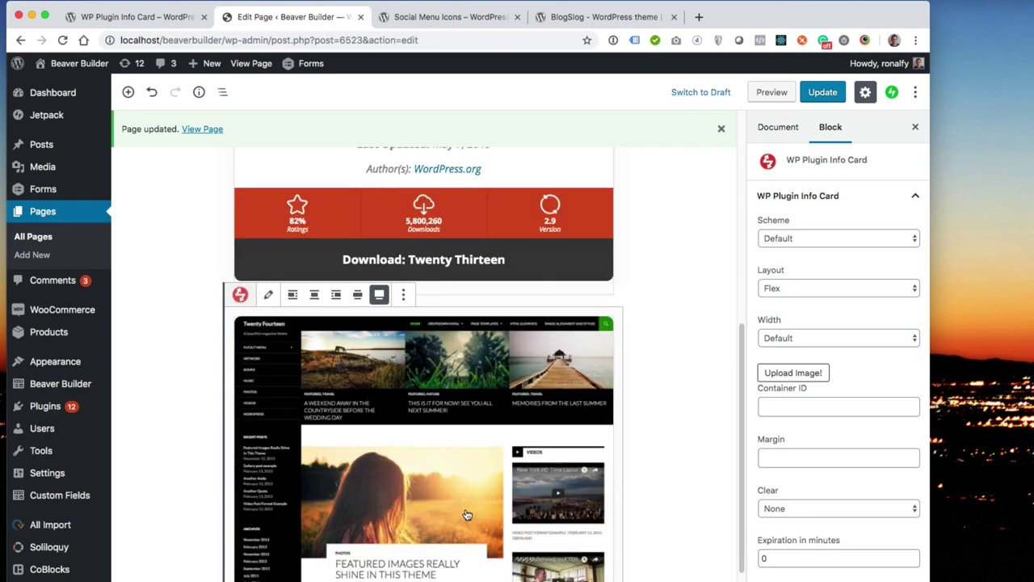
pyautogui.click(823, 92)
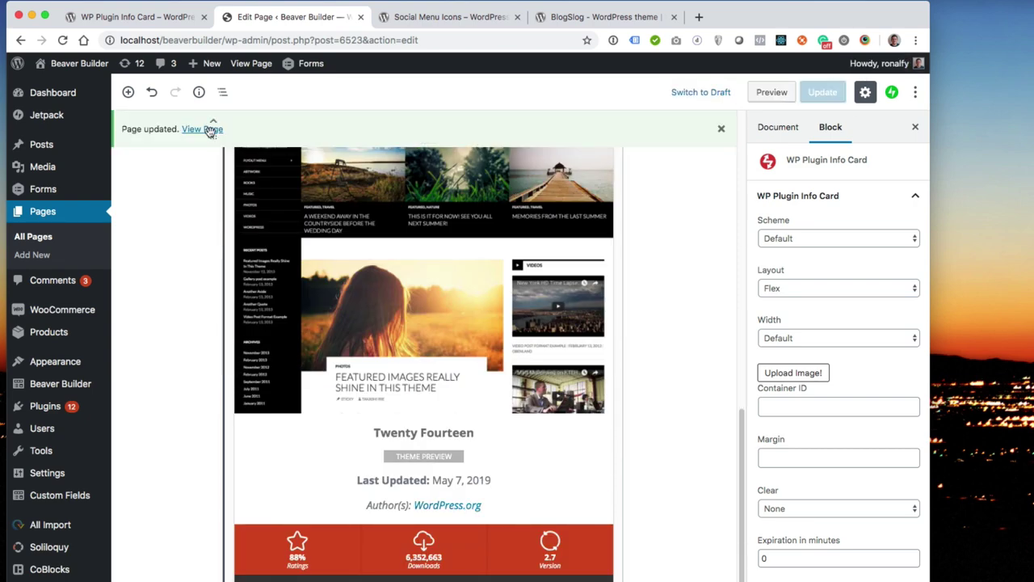
# - View the live page and scroll through the Twenty Thirteen and Twenty Fourteen cards
pyautogui.click(195, 131)
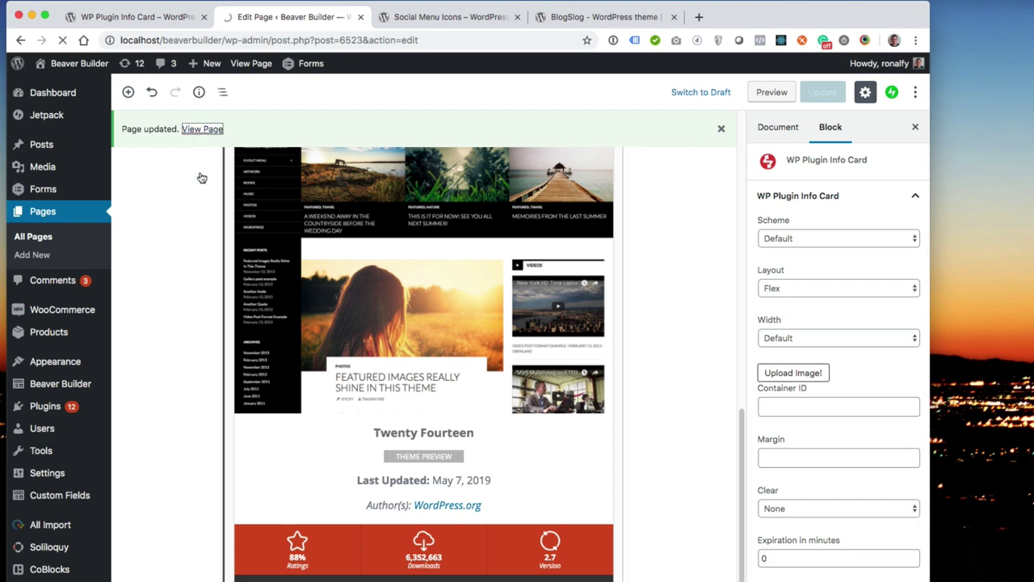
pyautogui.scroll(-5, 178, 166)
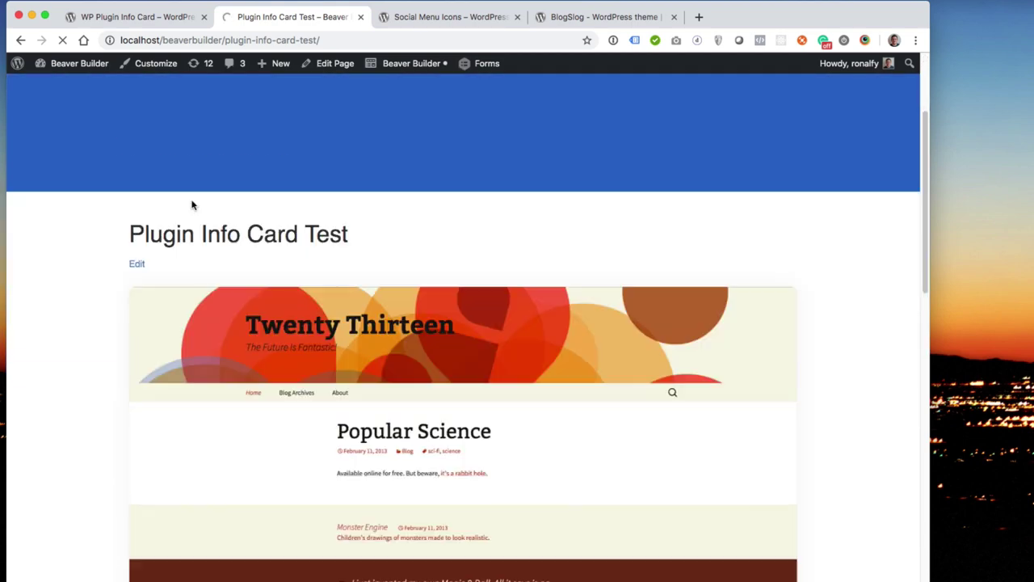
pyautogui.scroll(-6, 193, 205)
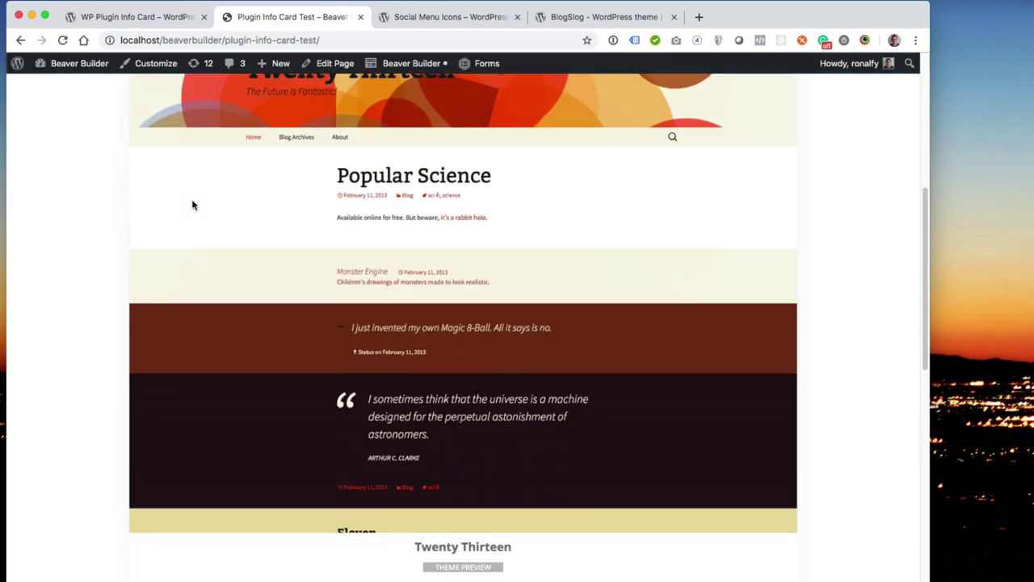
pyautogui.scroll(-9, 192, 204)
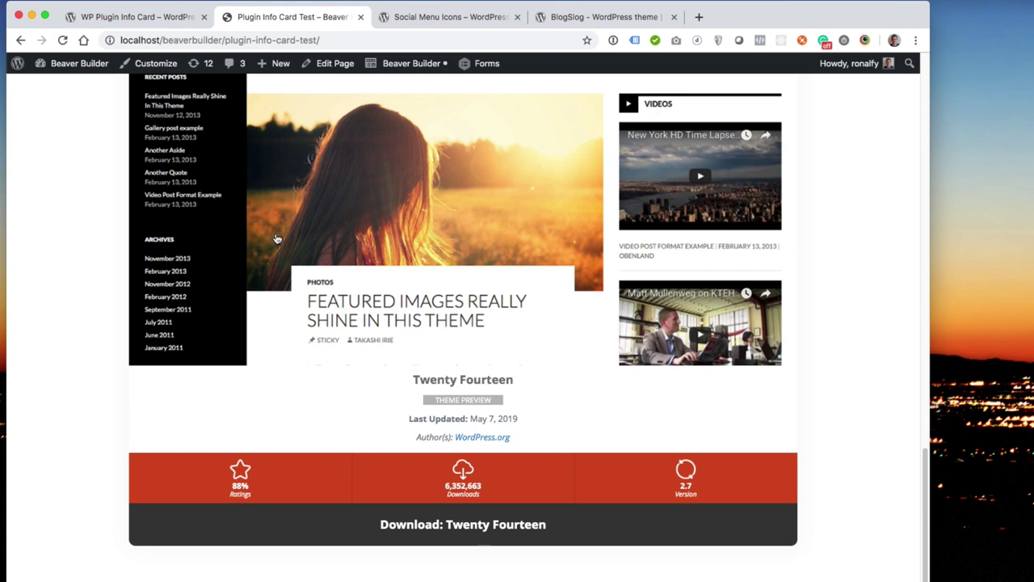
pyautogui.scroll(1, 303, 214)
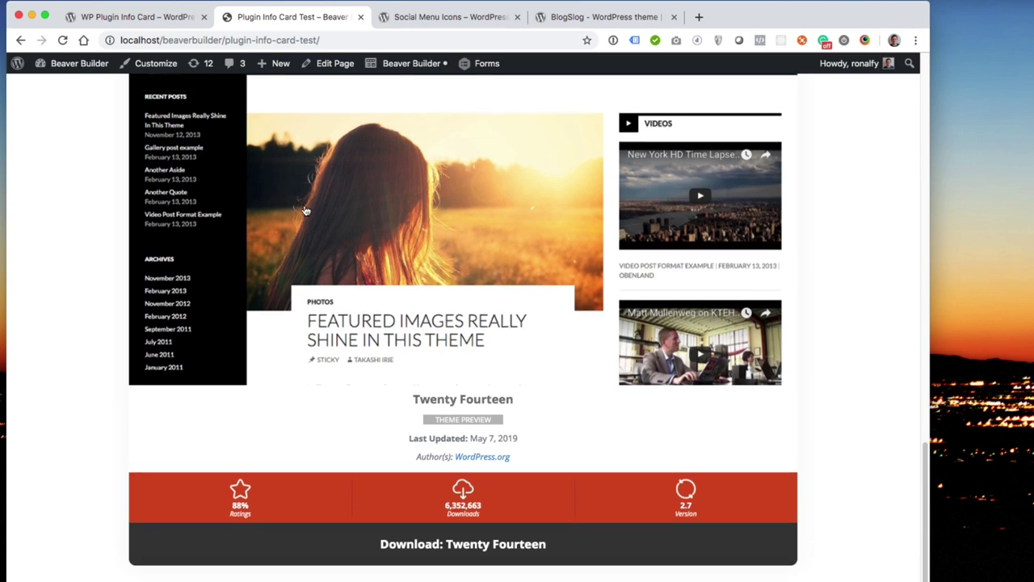
# - Point the BlogSlog tab at the main WordPress.org Theme Directory
pyautogui.click(584, 17)
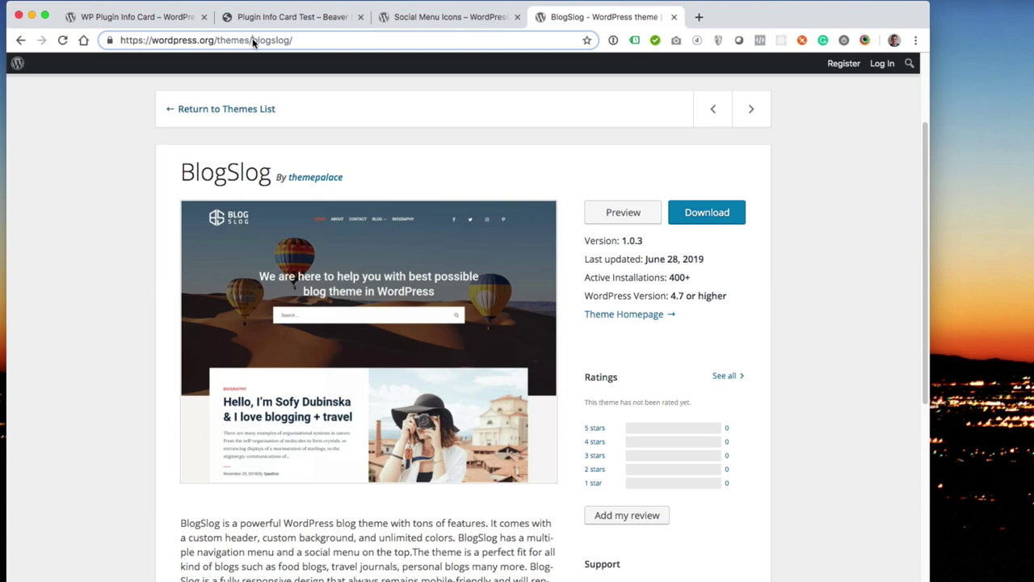
pyautogui.press('BackSpace')
pyautogui.press('Return')
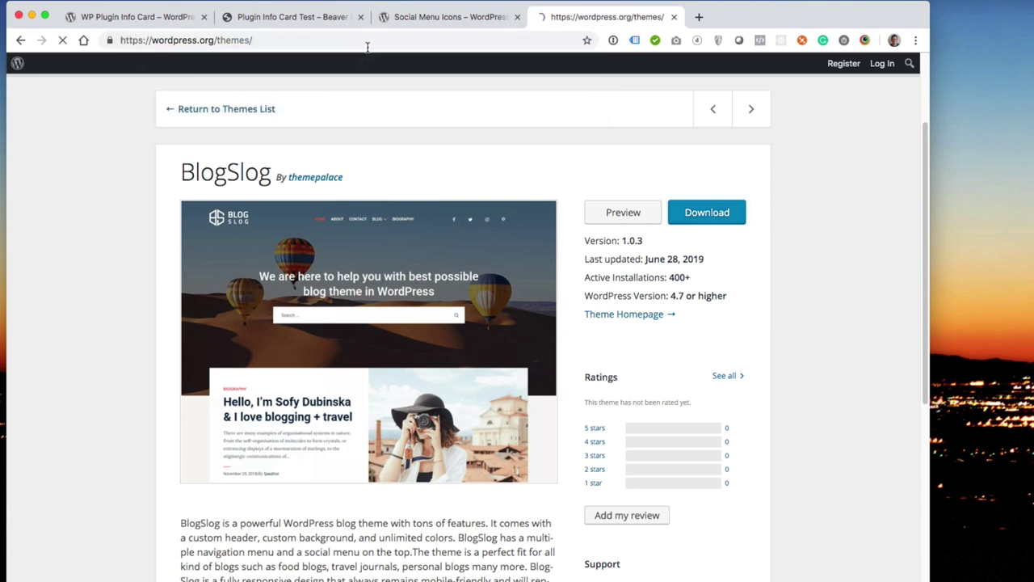
# - Point the Social Menu Icons tab at the Plugins directory, then return to the test page
pyautogui.click(436, 17)
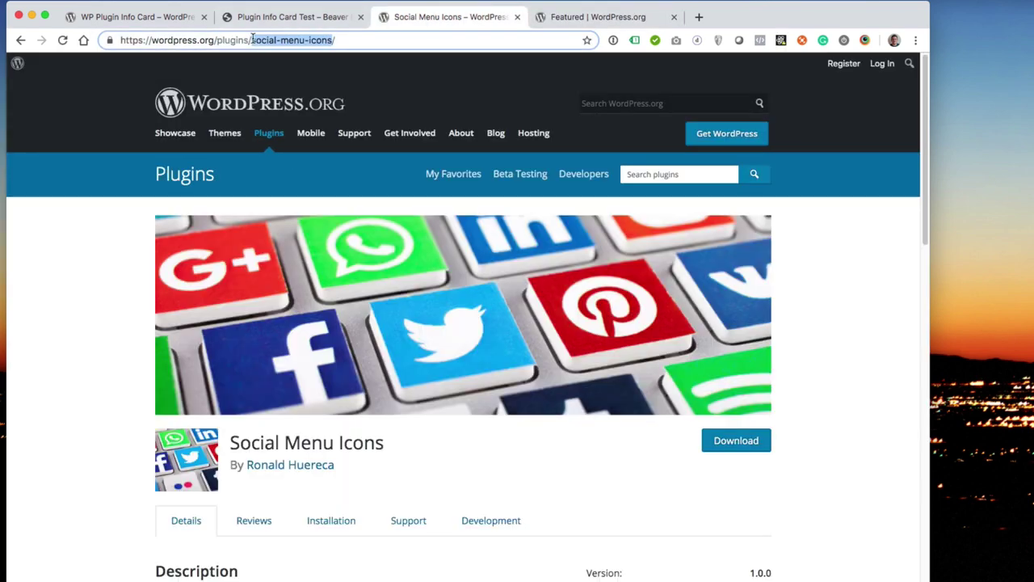
pyautogui.moveTo(256, 42); pyautogui.dragTo(437, 43)
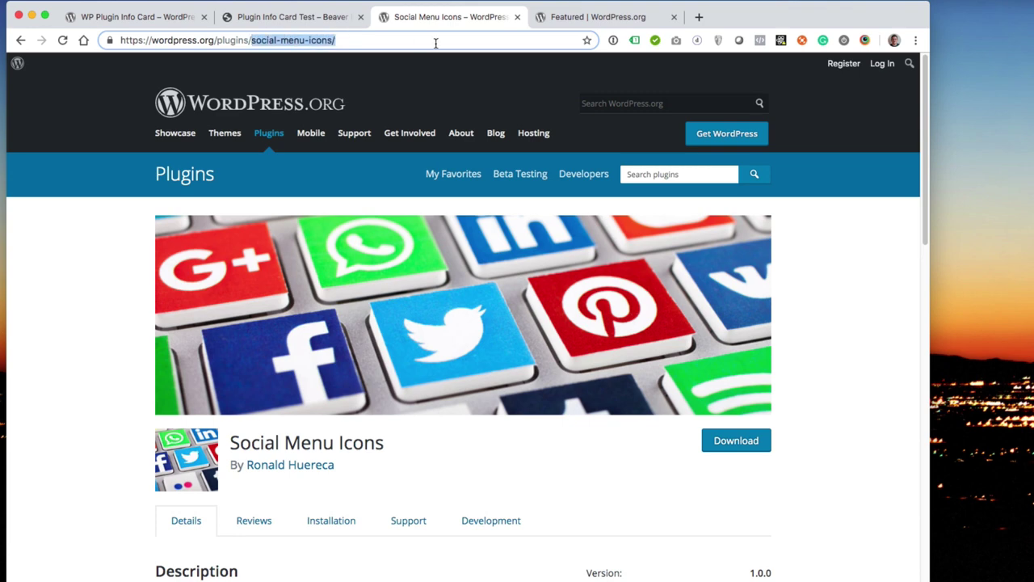
pyautogui.press('BackSpace')
pyautogui.press('Return')
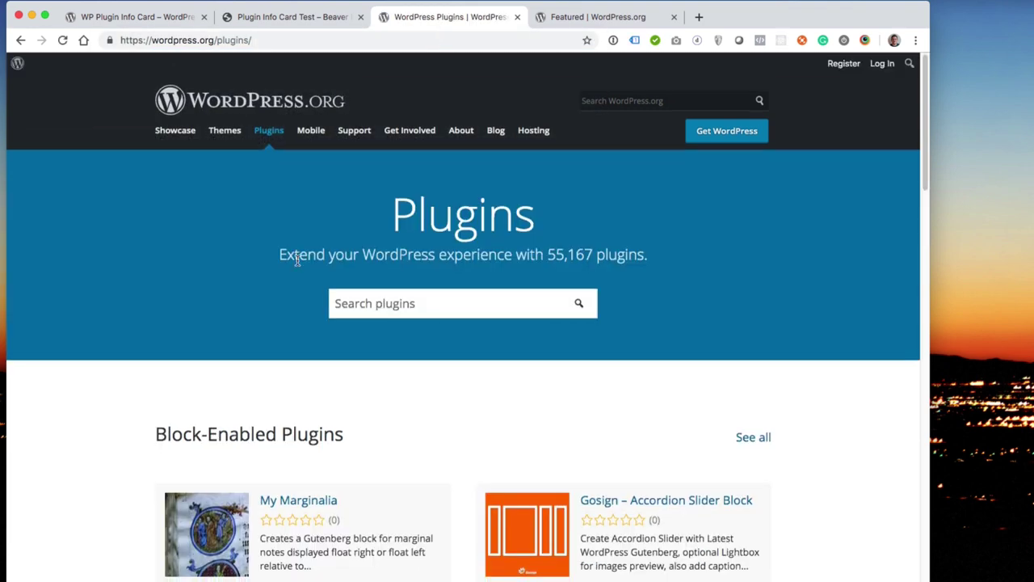
pyautogui.scroll(-10, 298, 258)
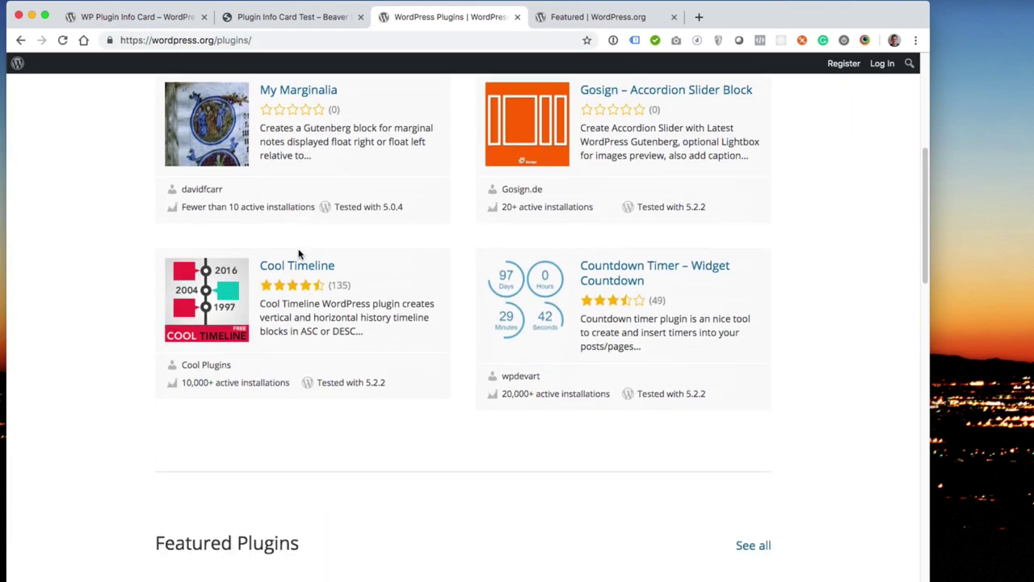
pyautogui.scroll(-2, 298, 254)
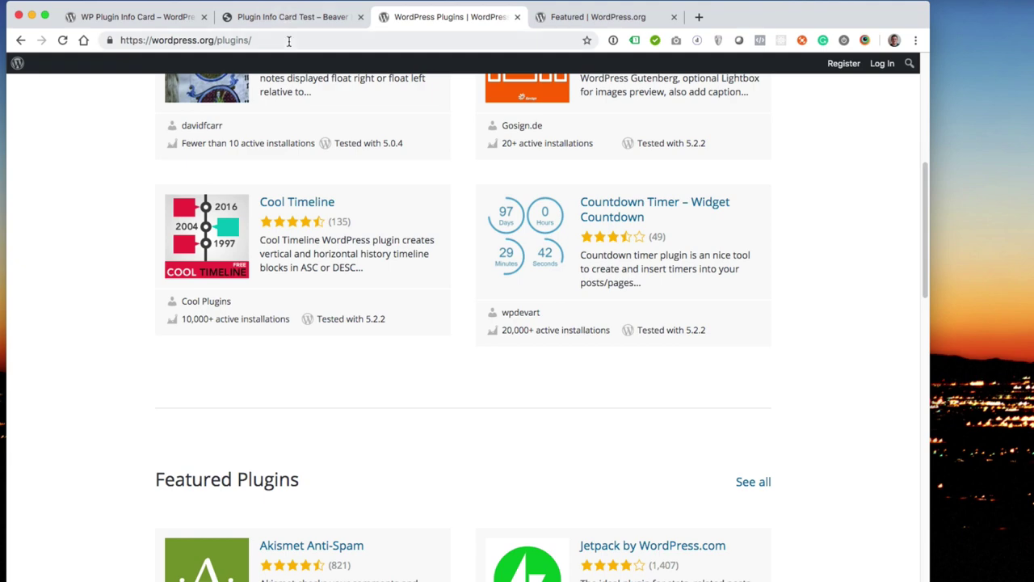
pyautogui.click(284, 14)
pyautogui.scroll(-3, 259, 272)
pyautogui.scroll(10, 259, 271)
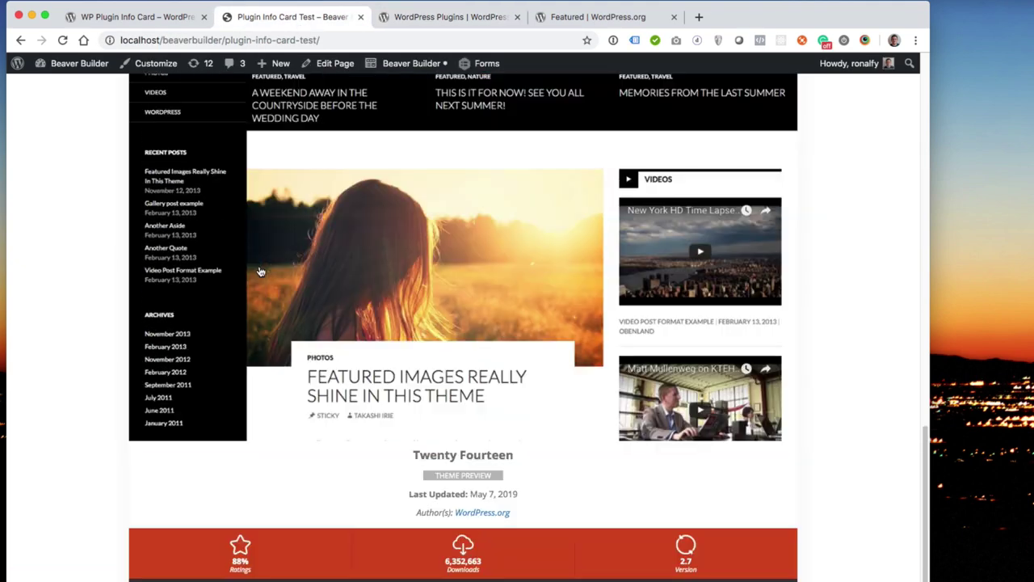
pyautogui.scroll(15, 261, 269)
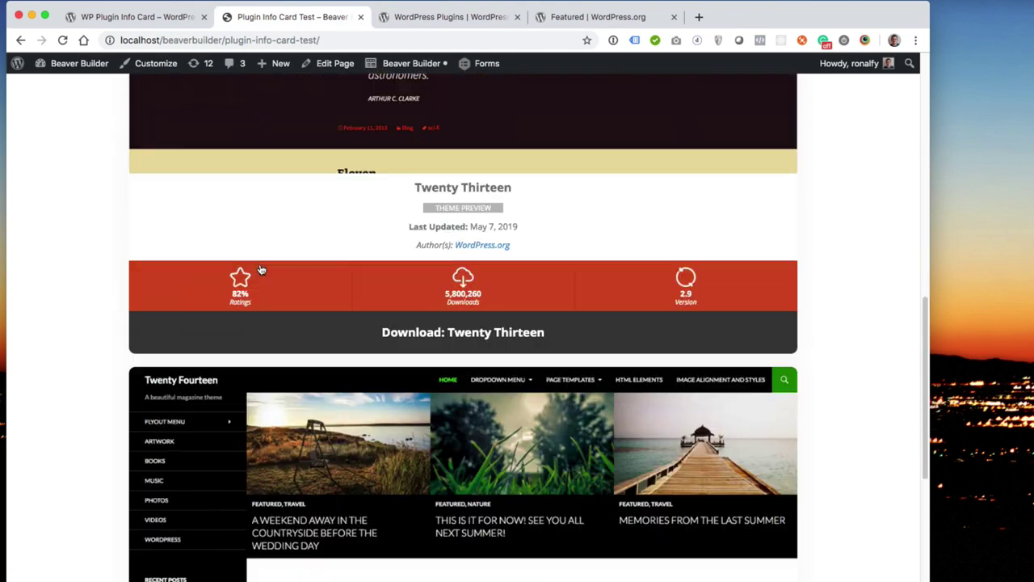
pyautogui.scroll(3, 261, 269)
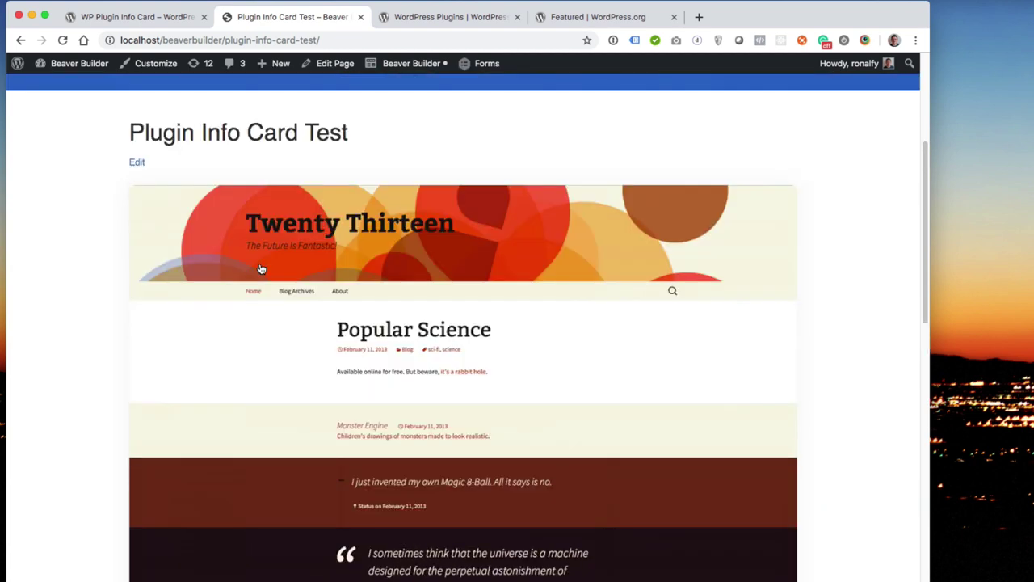